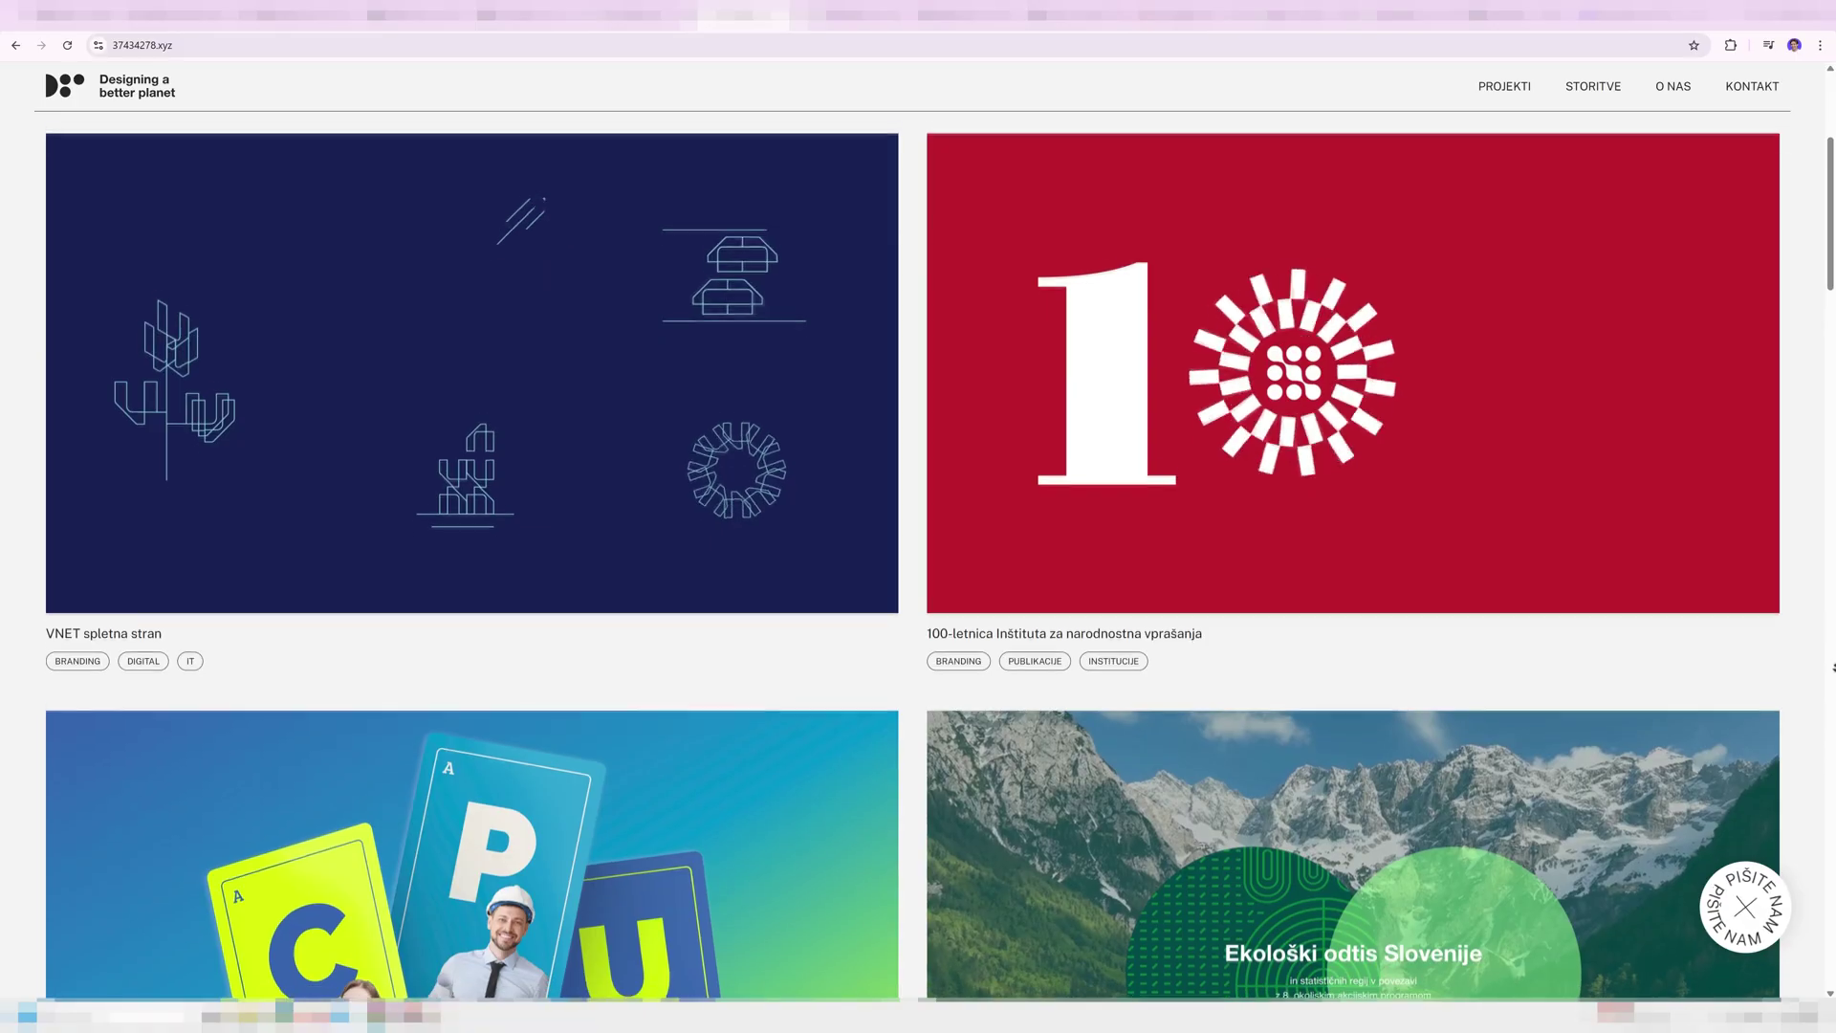
Scroll down the studio's projects page to the 123zero and Loty project cards
scroll(913, 554, down, 5)
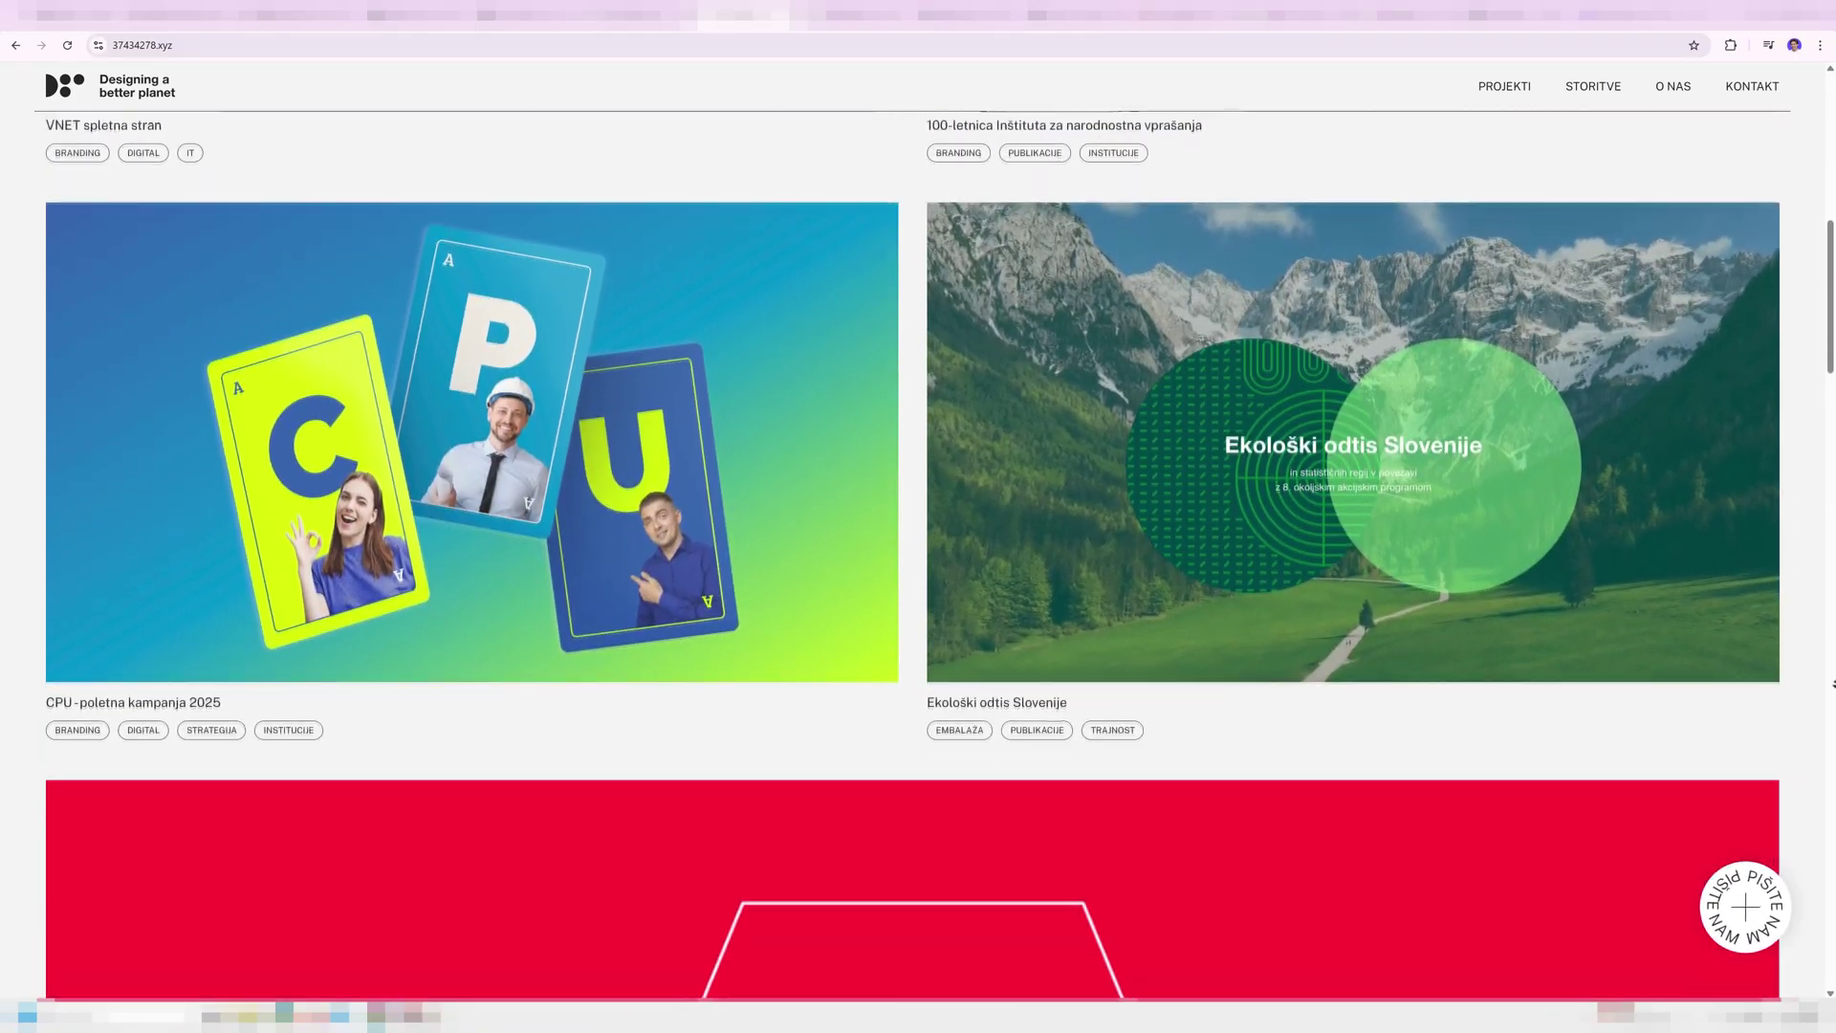
scroll(913, 554, down, 5)
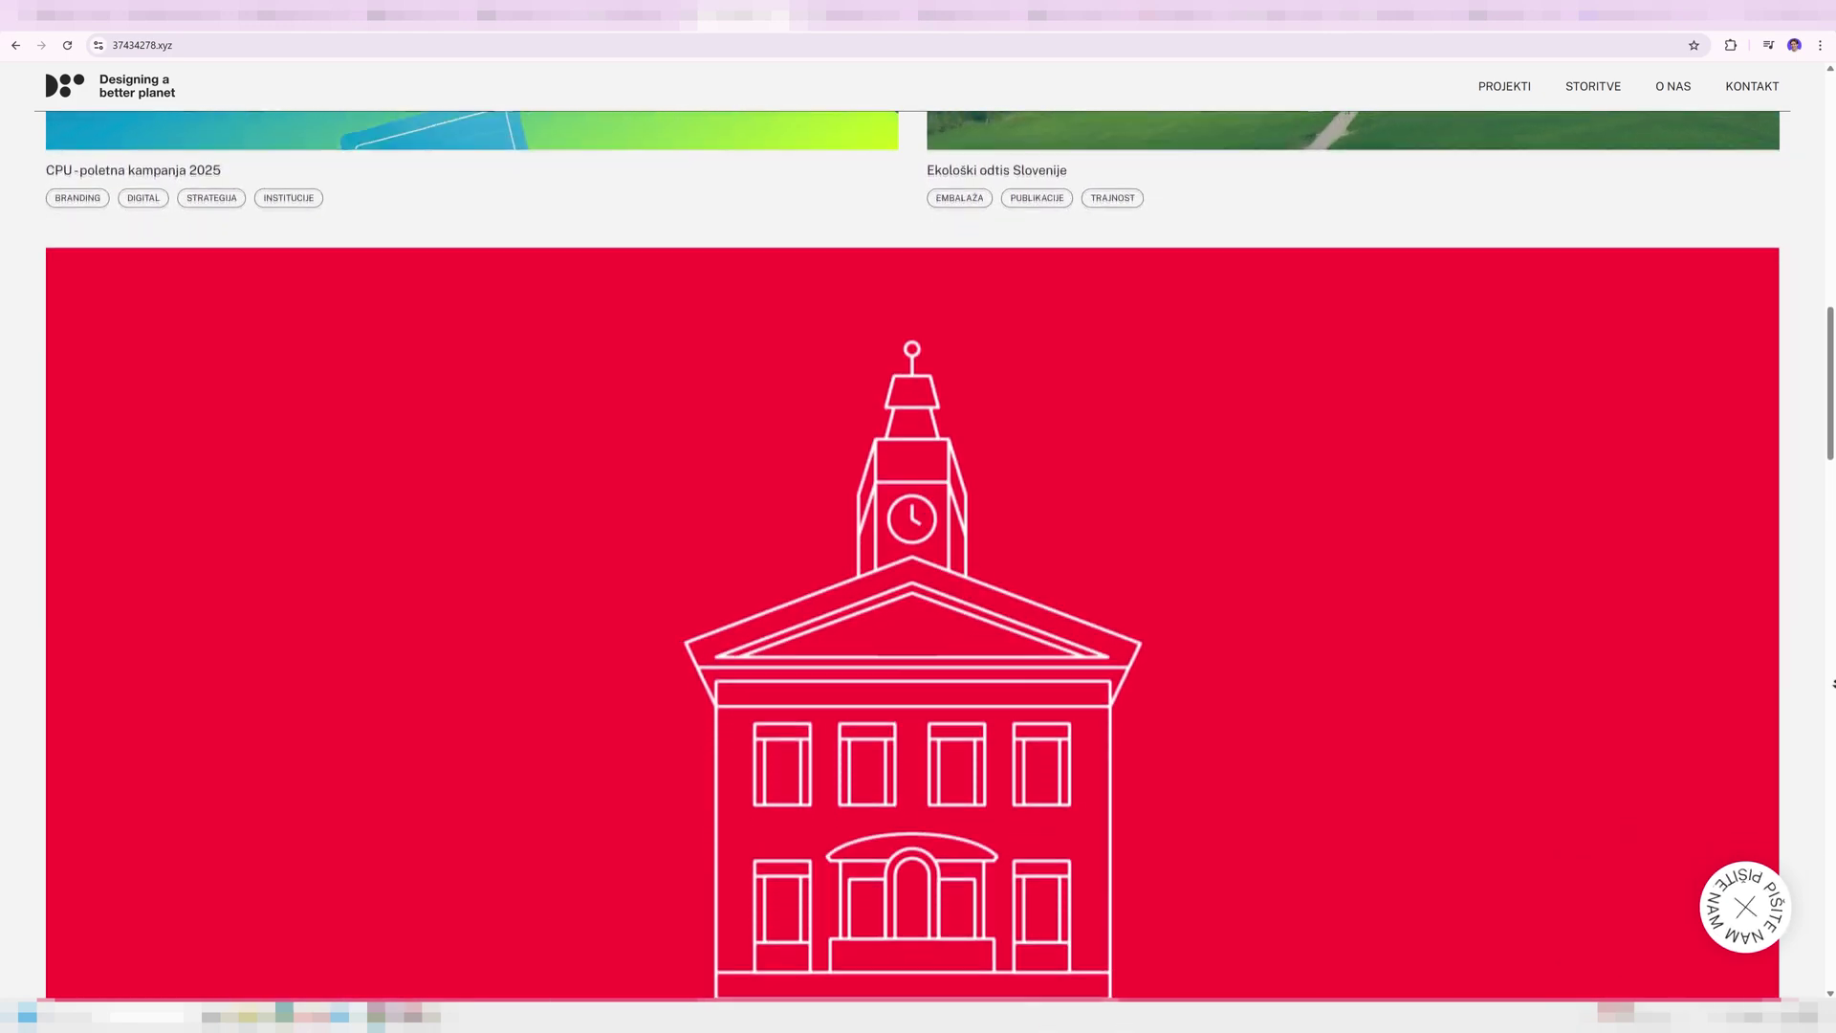
scroll(913, 554, down, 5)
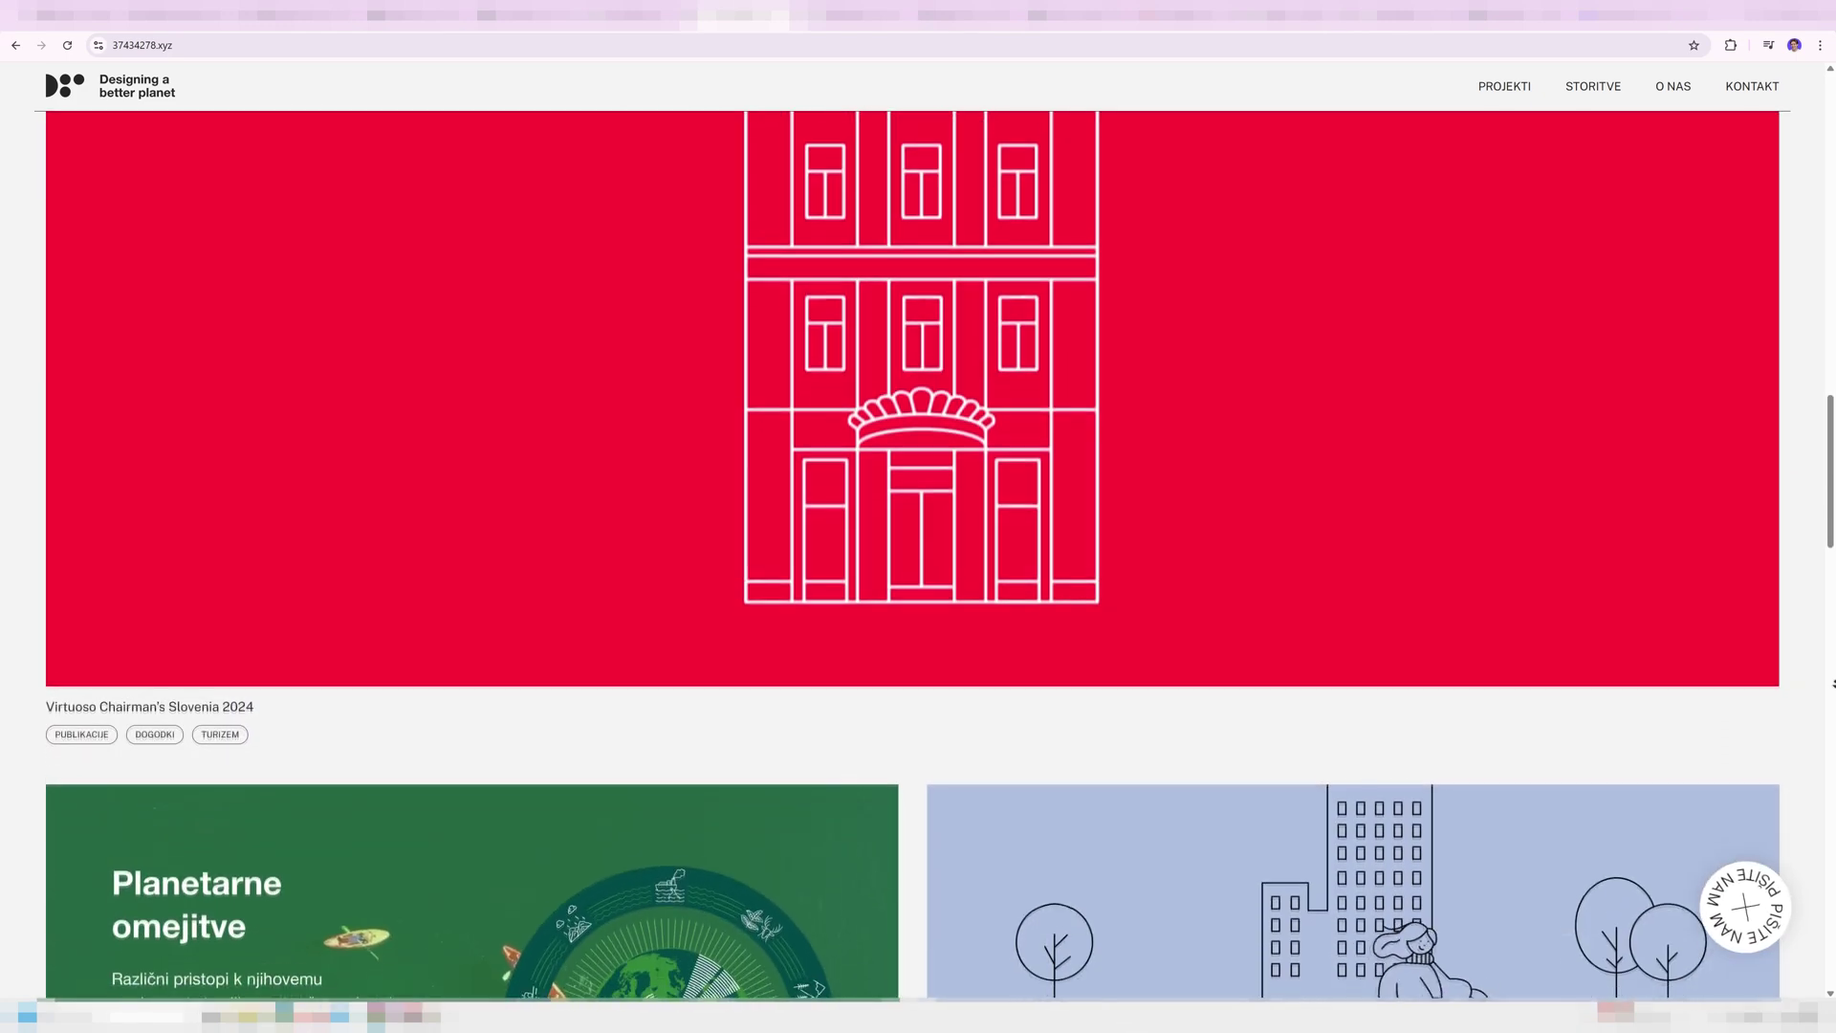
scroll(913, 555, down, 5)
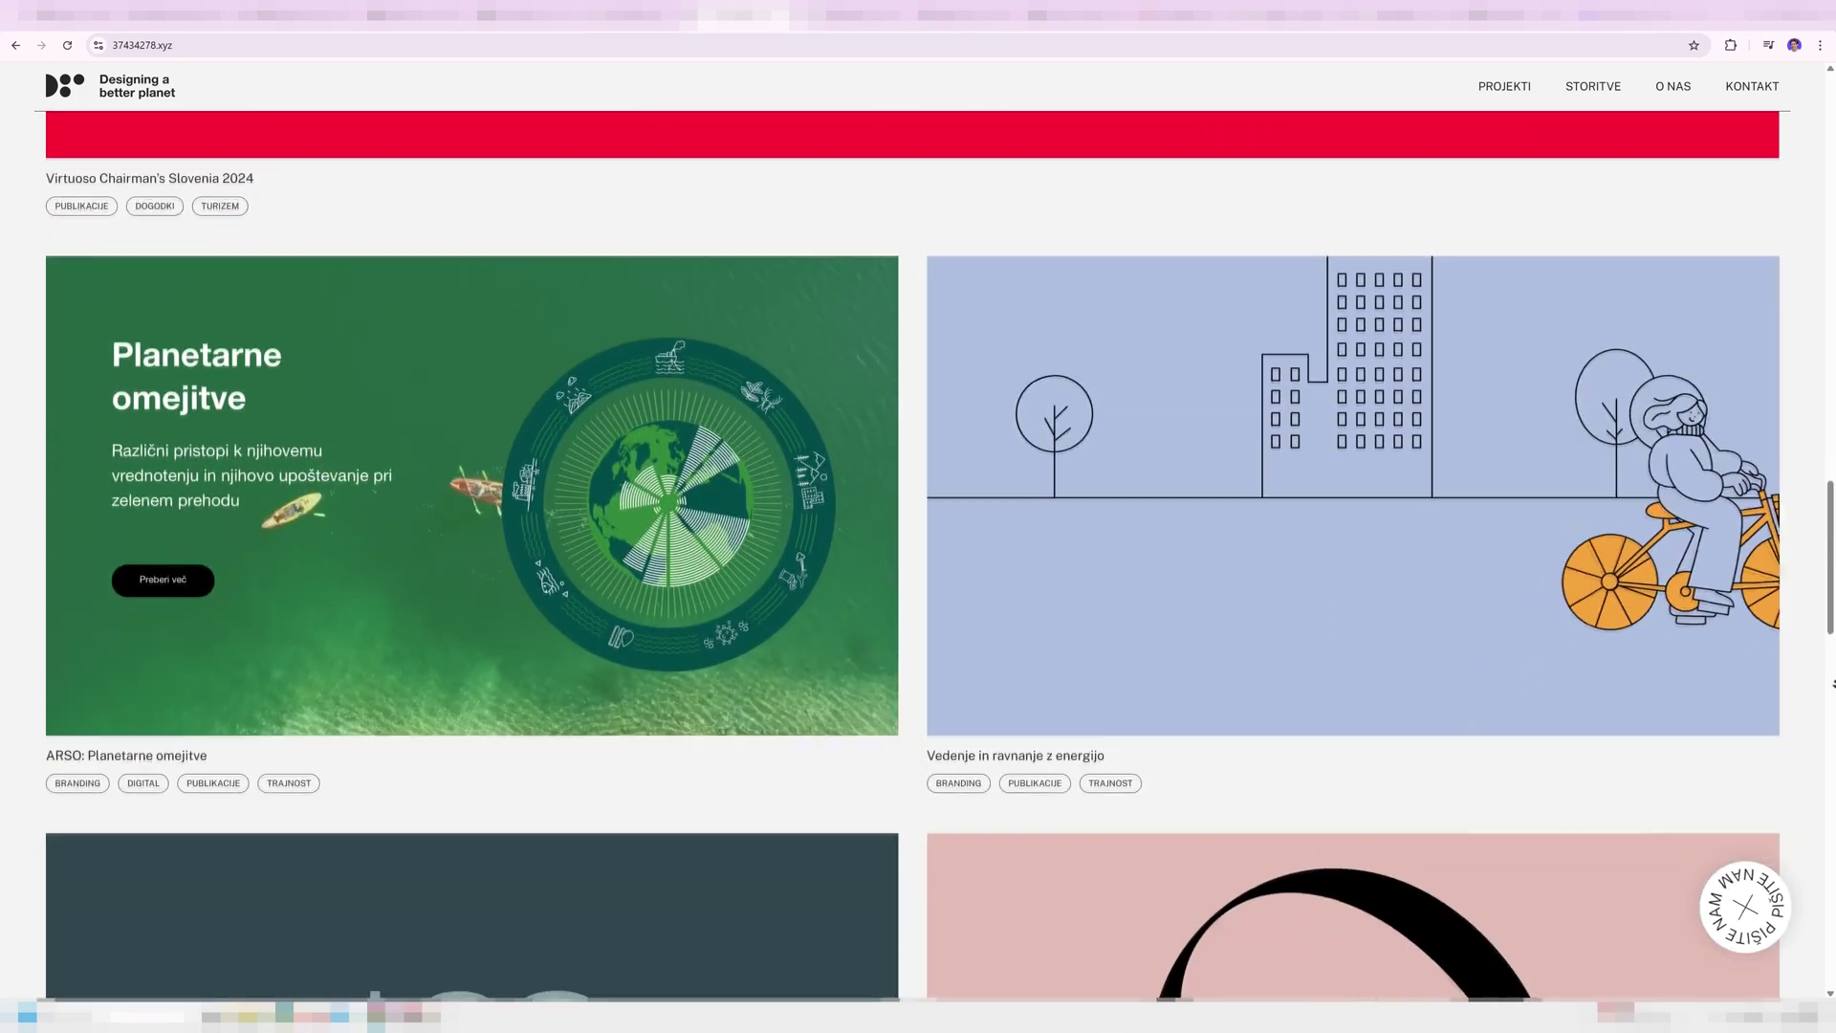
scroll(914, 555, down, 5)
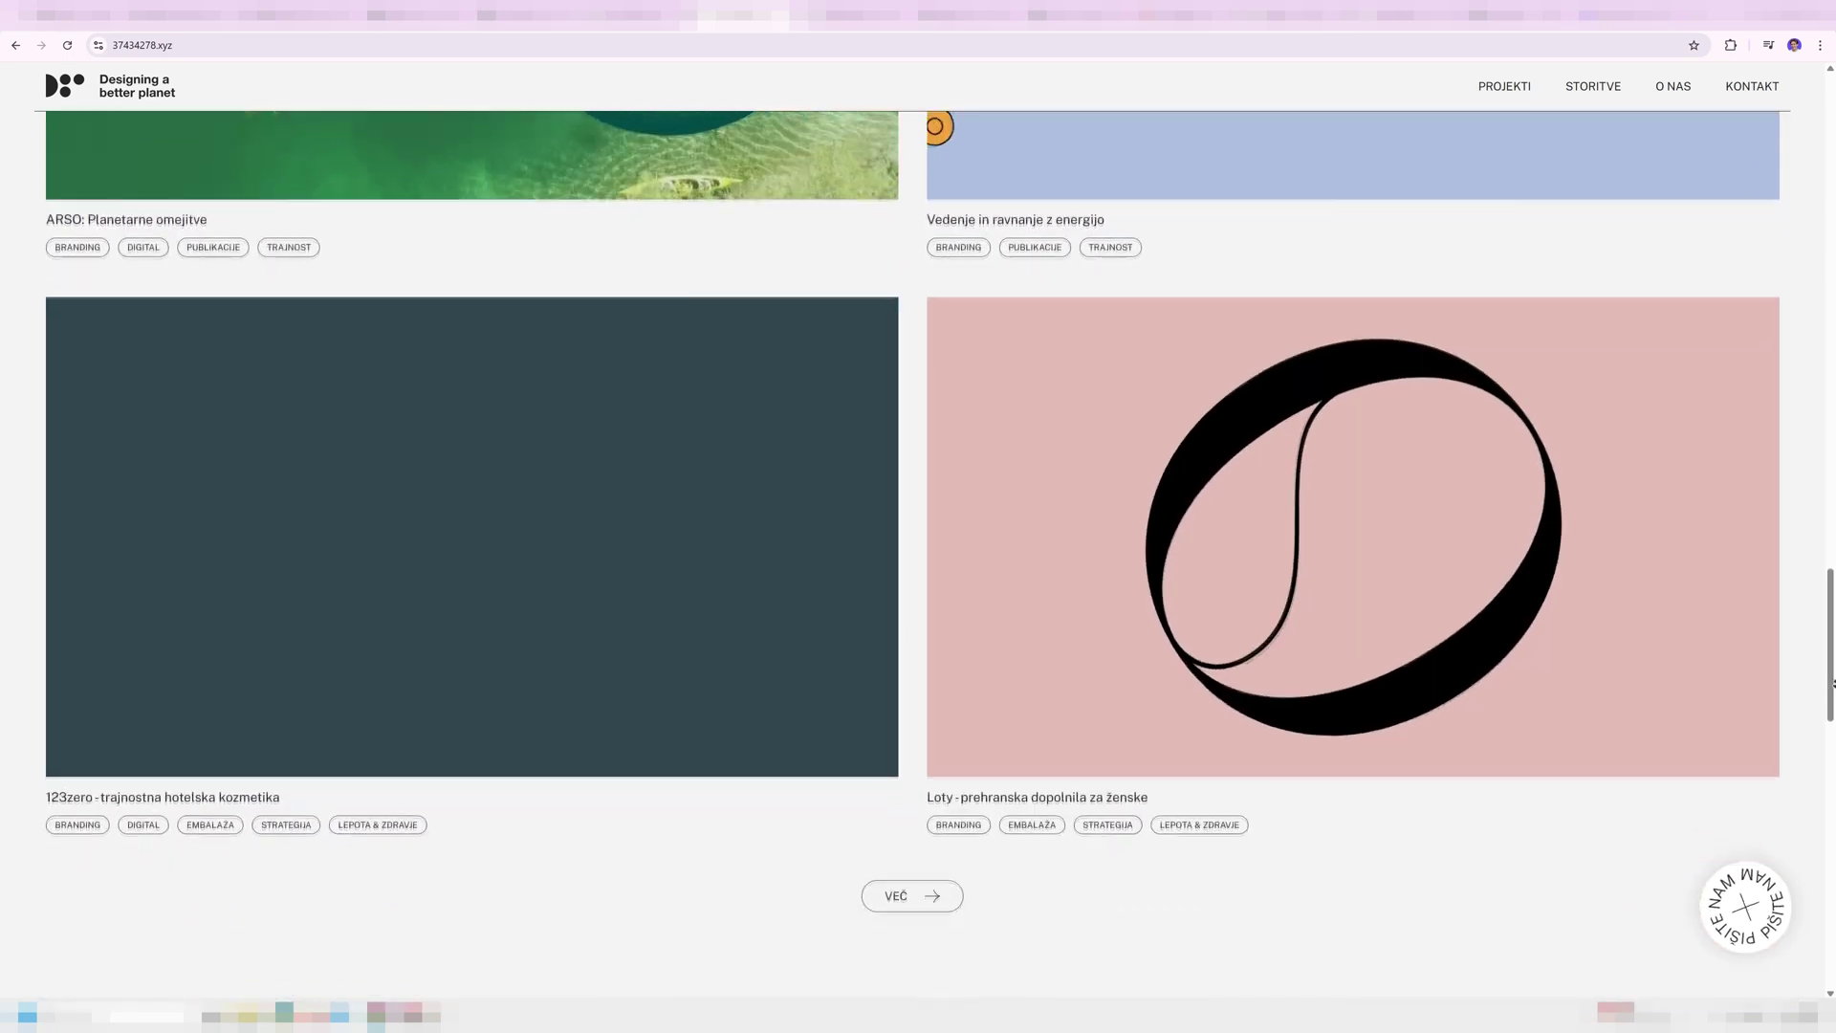
scroll(921, 612, down, 1)
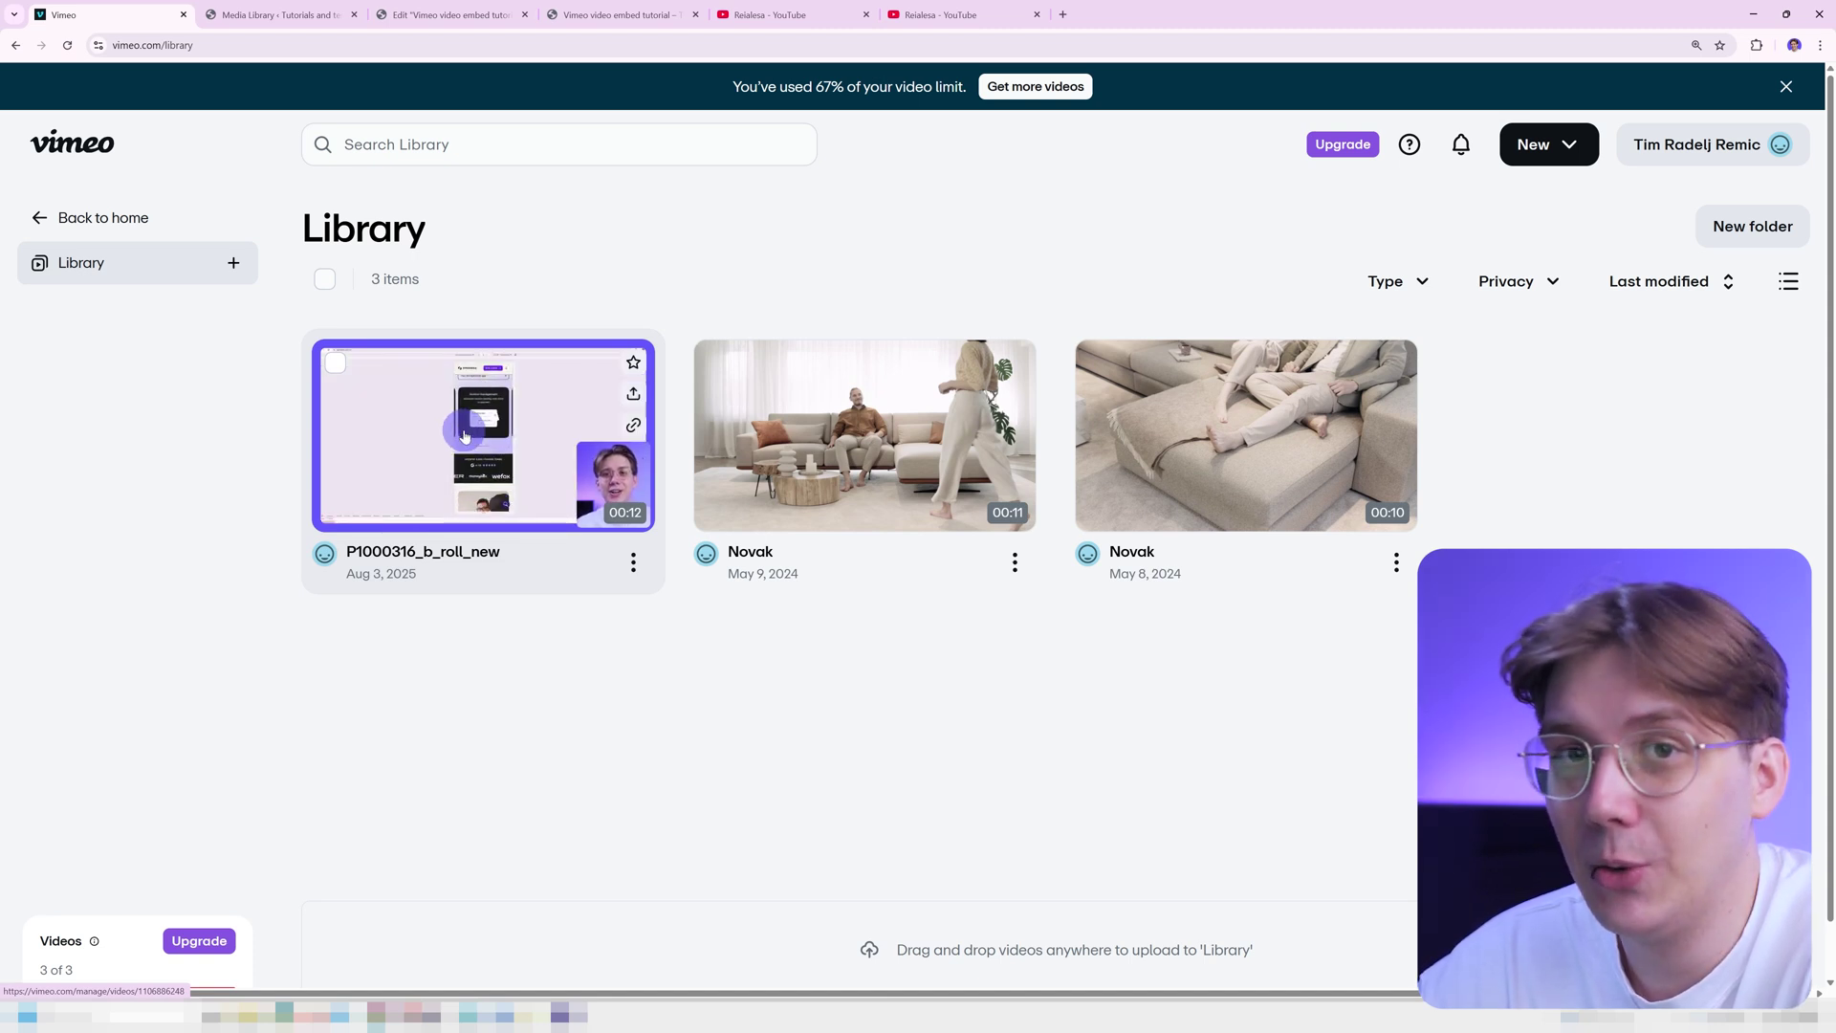
Copy the P1000316_b_roll_new video's embed code from its Share > Embed options and bring up Notepad
click(470, 431)
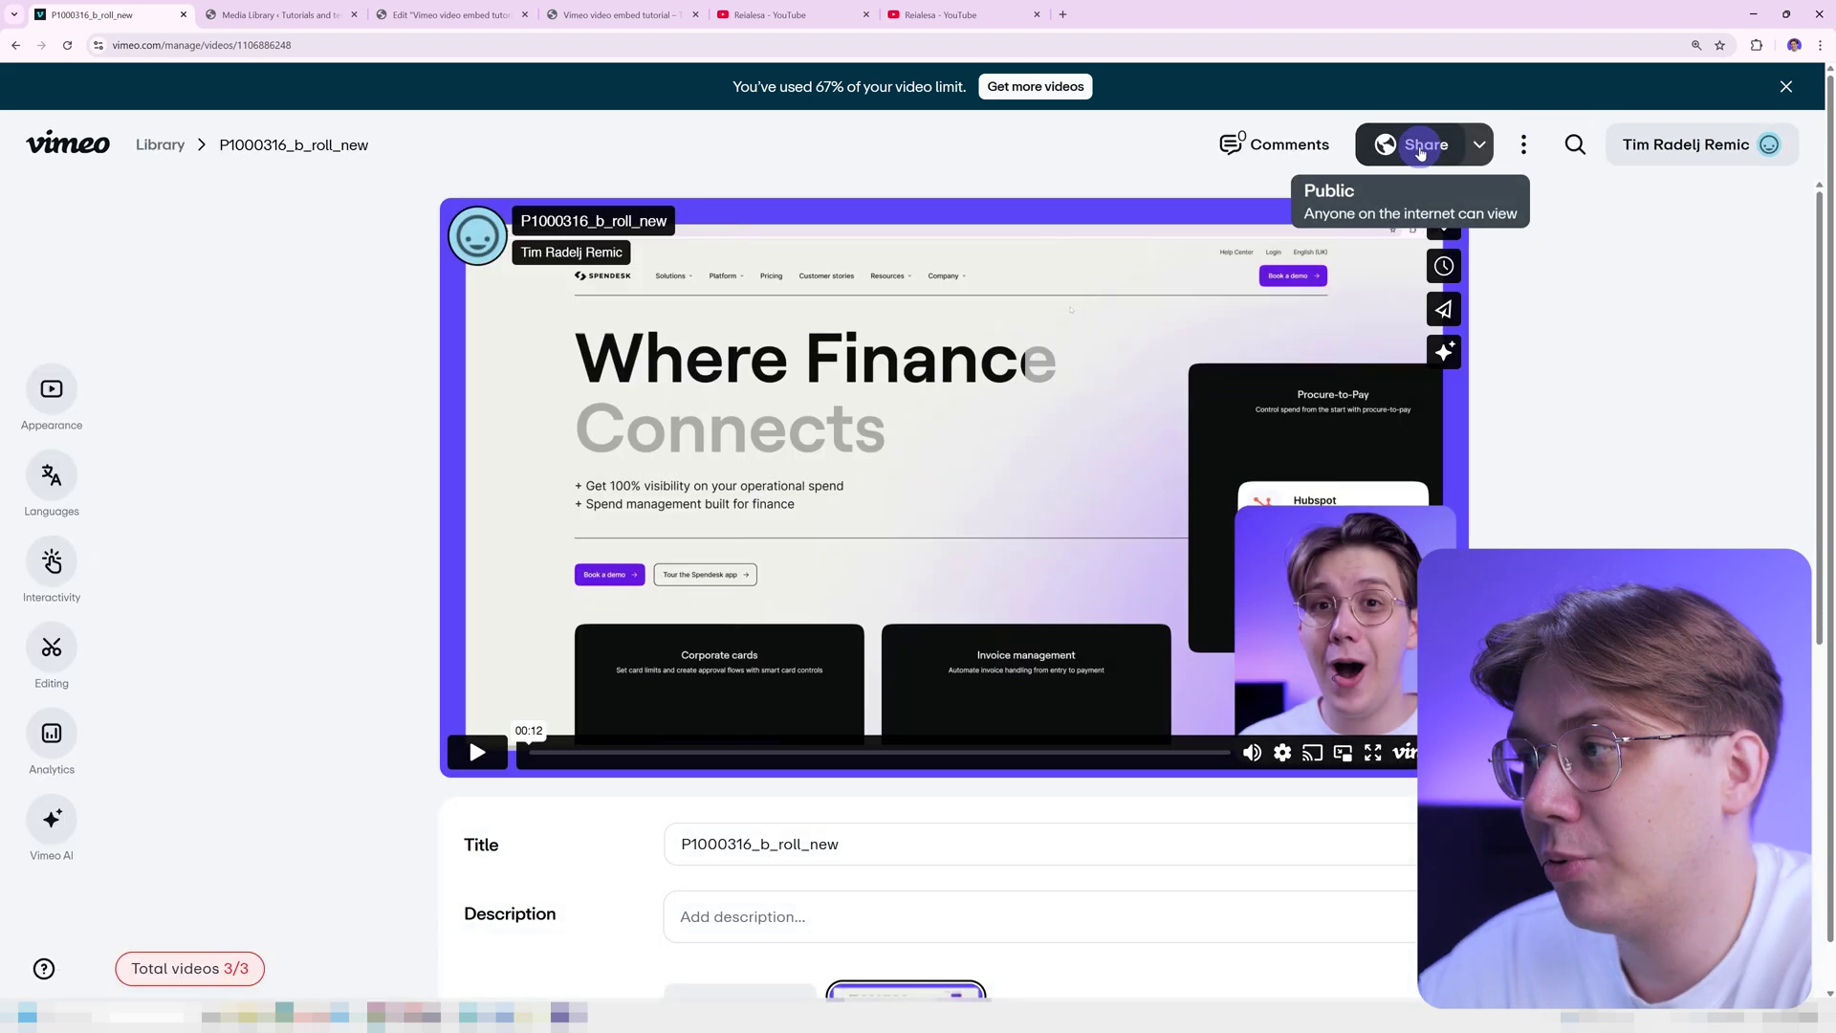
click(1420, 153)
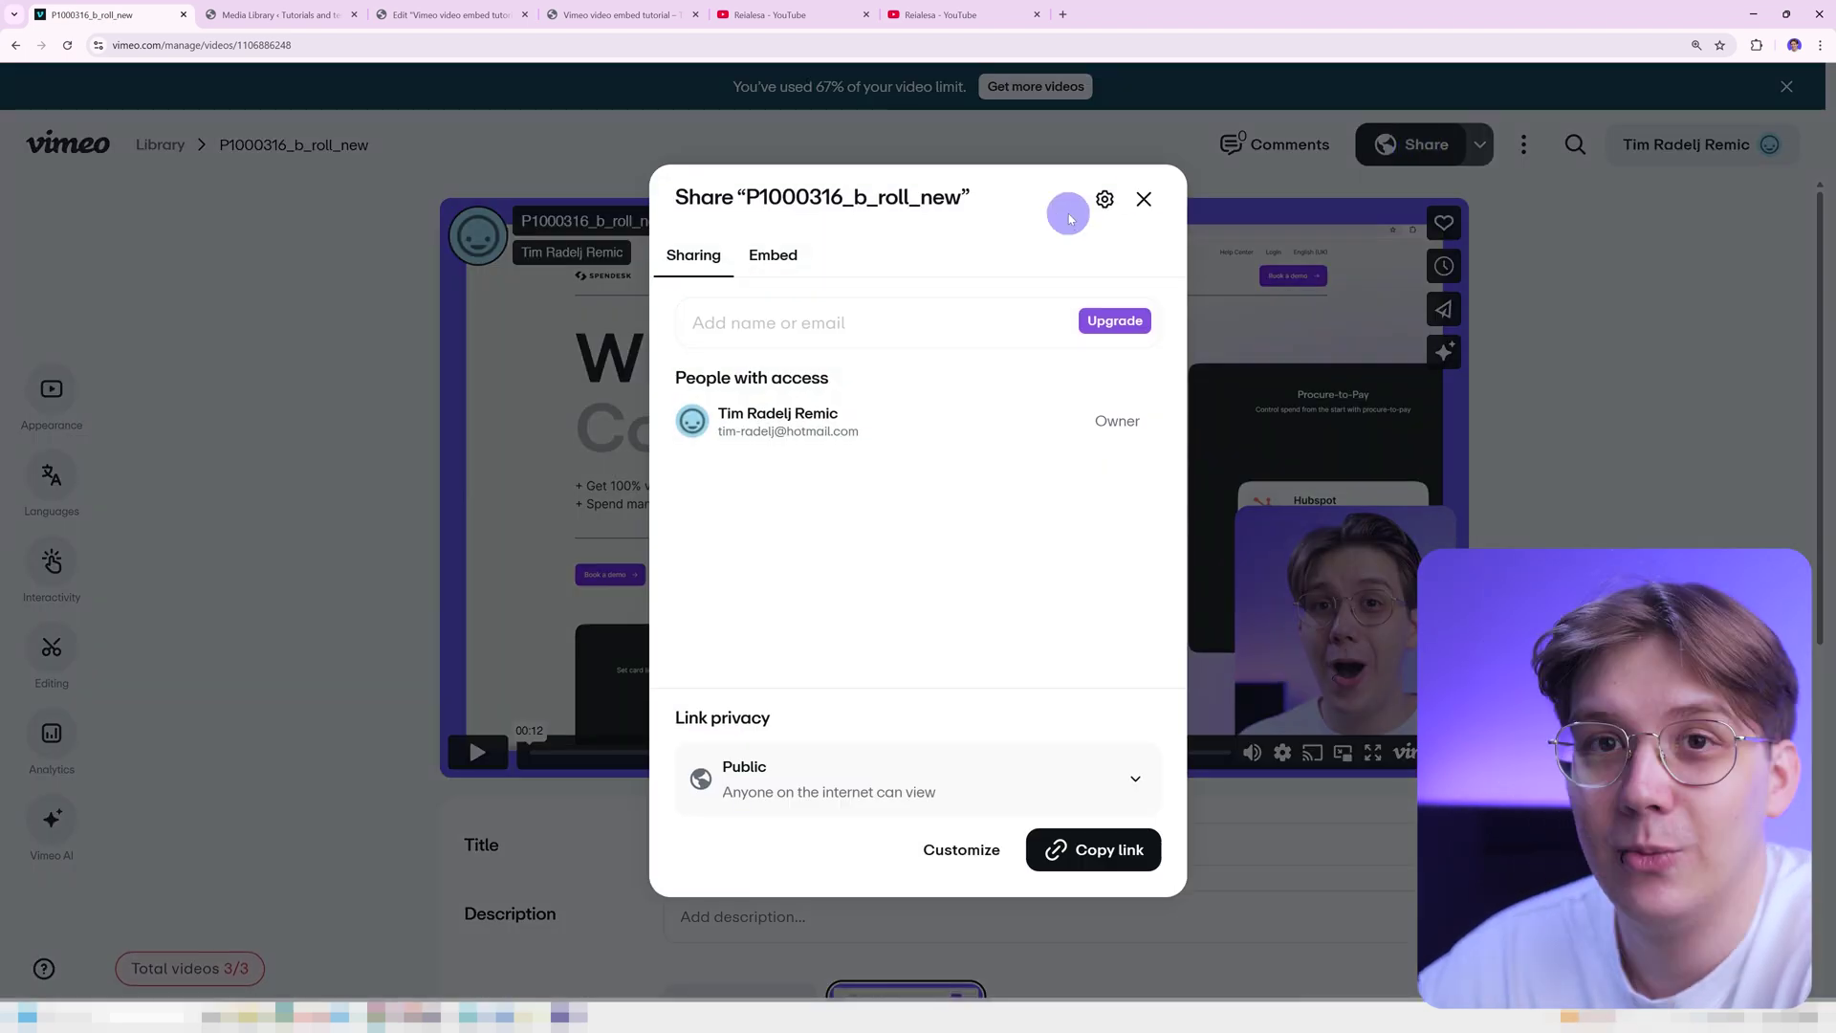
click(794, 258)
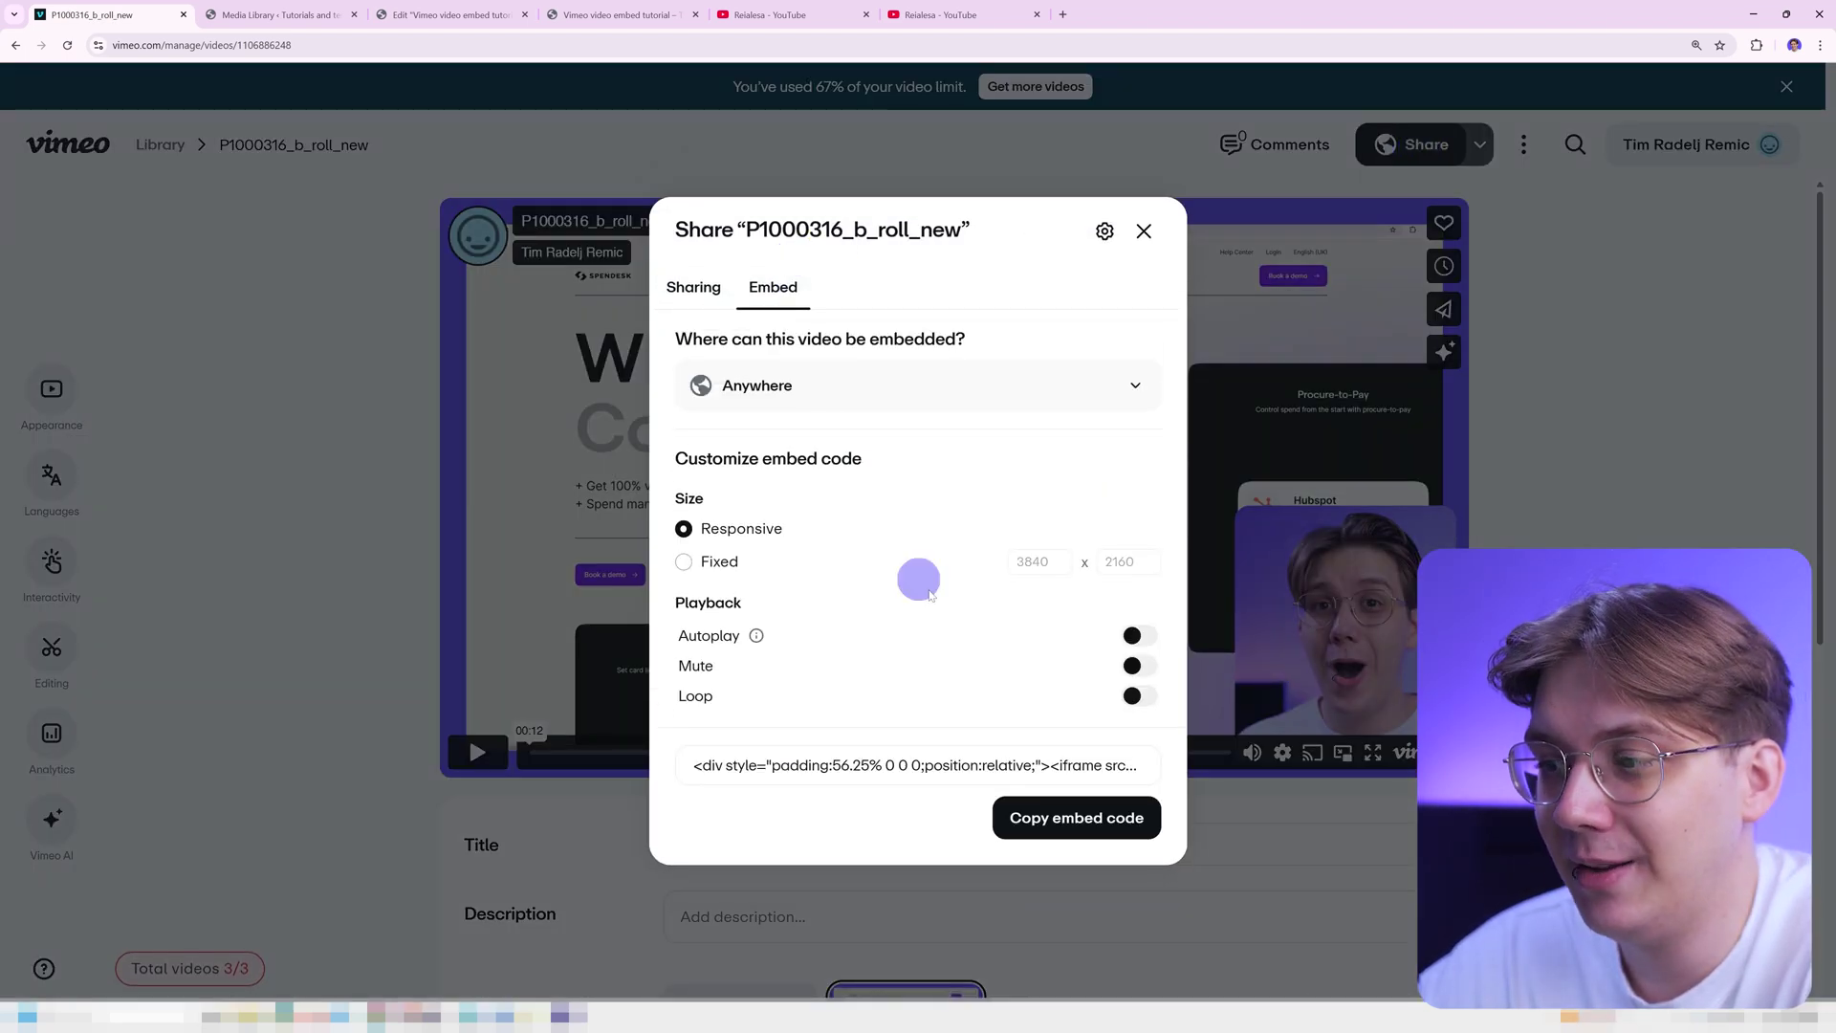
click(1075, 821)
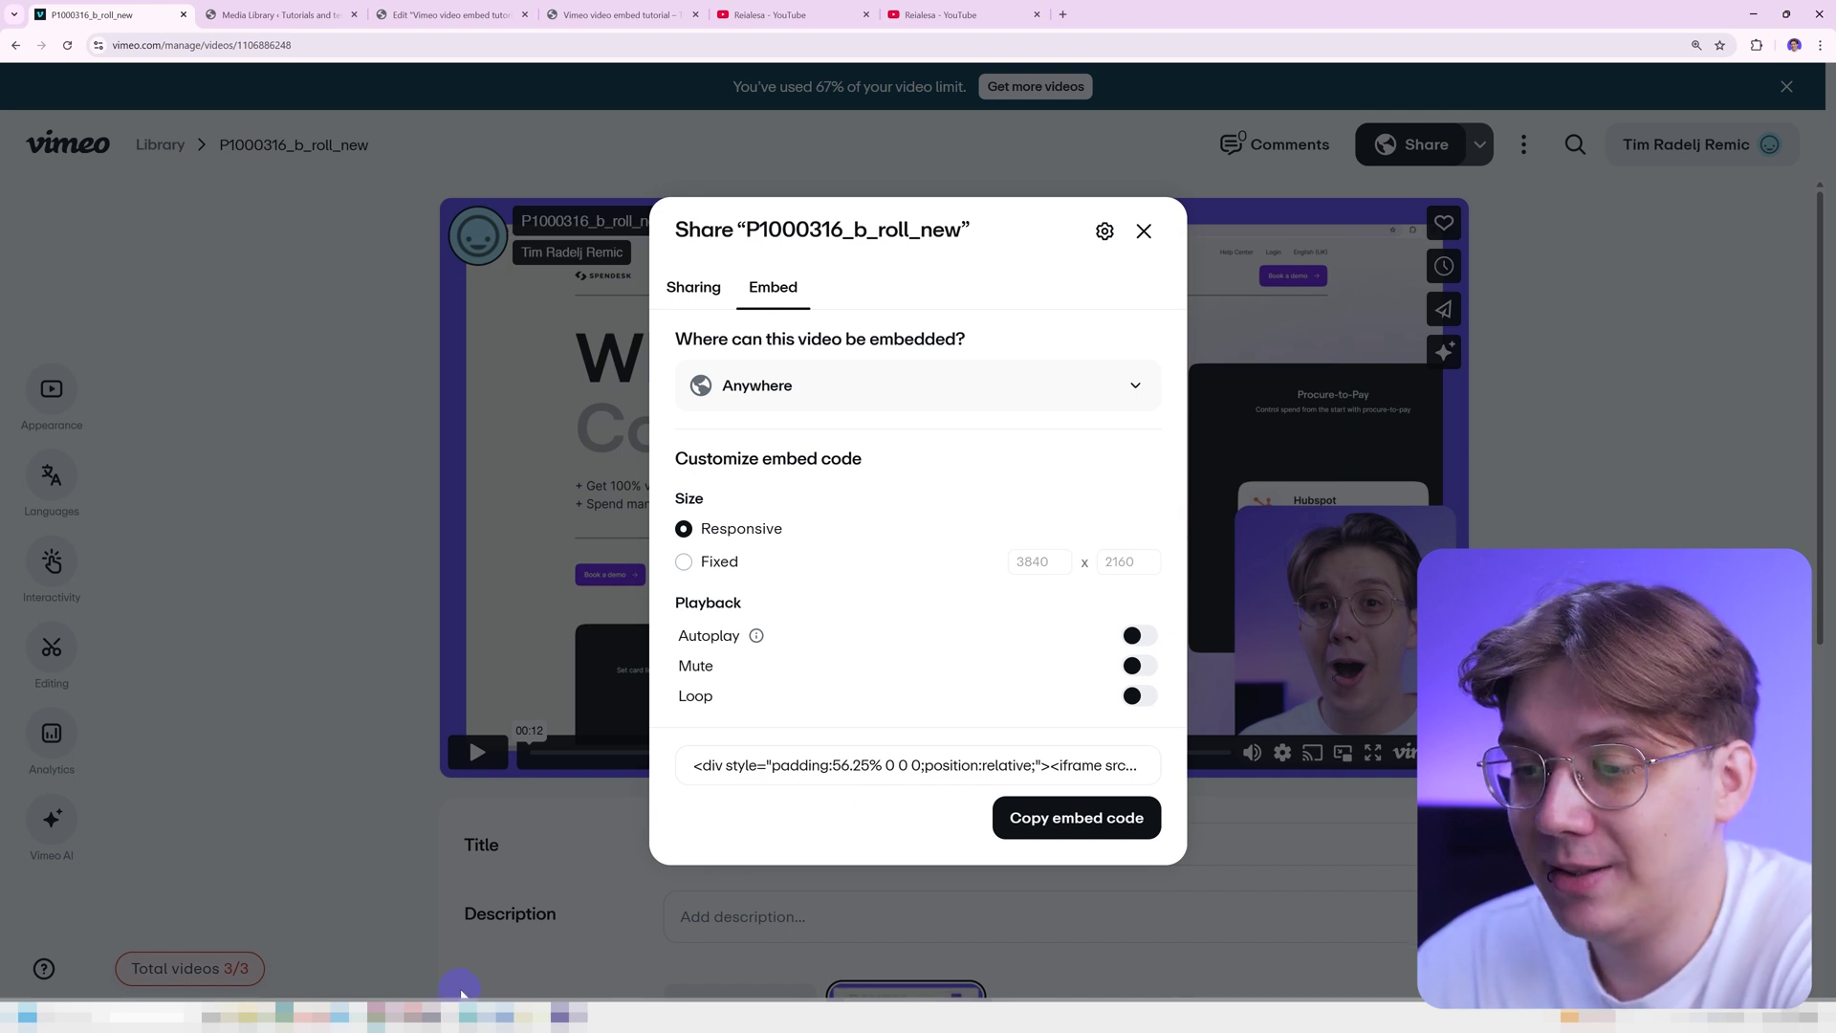
click(460, 992)
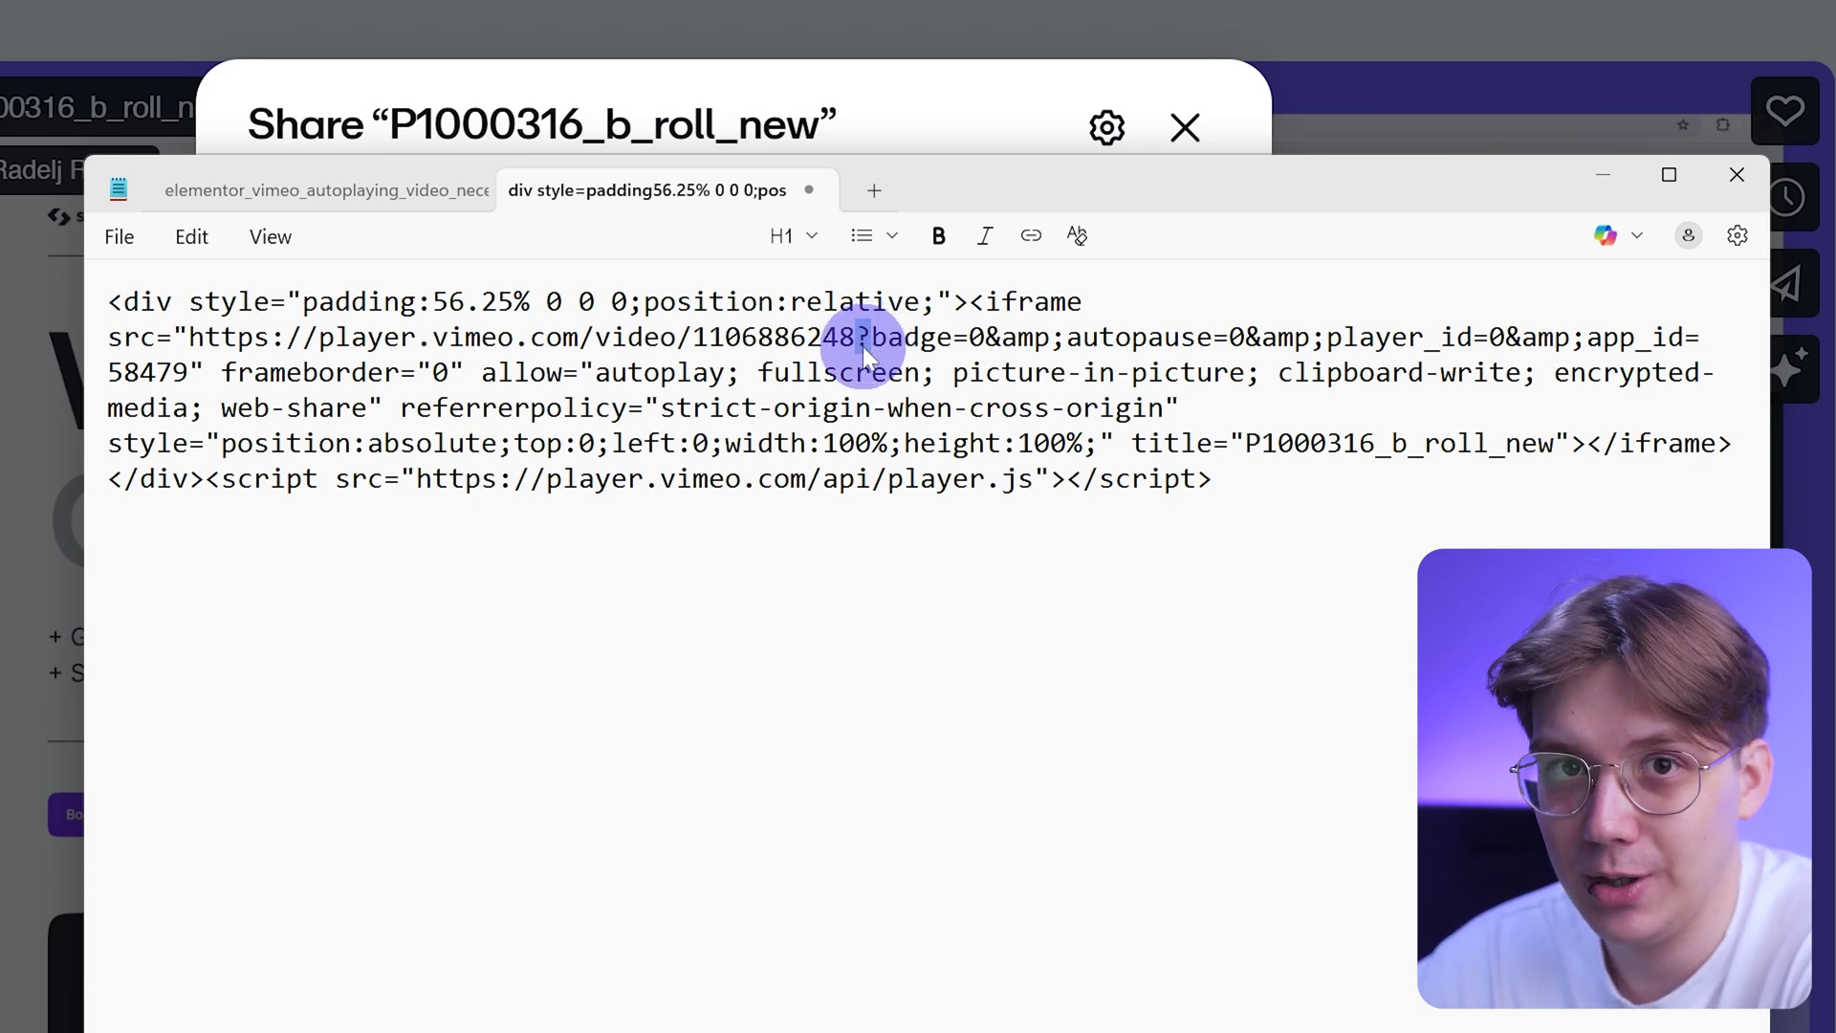
Paste the saved background, autoplay, loop and muted parameters right after the ? in the embed URL
click(287, 190)
drag(113, 301, 880, 303)
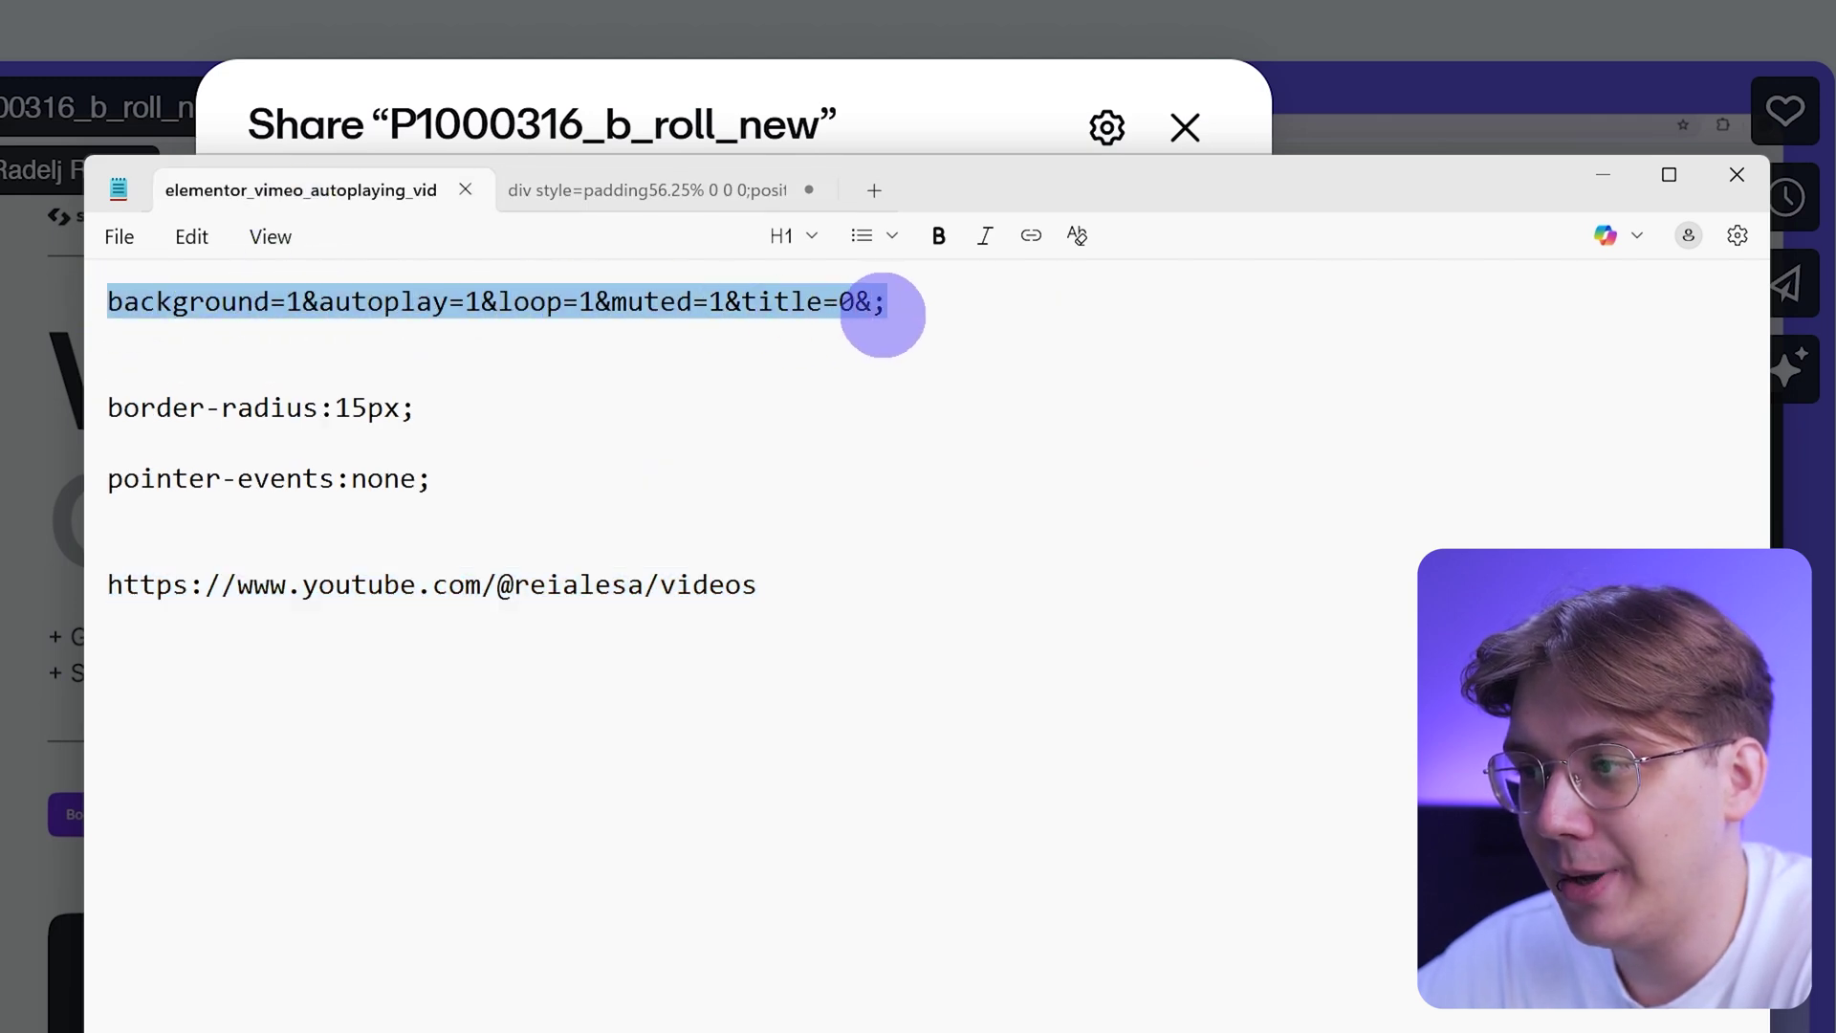
click(717, 191)
click(865, 336)
key(ctrl+v)
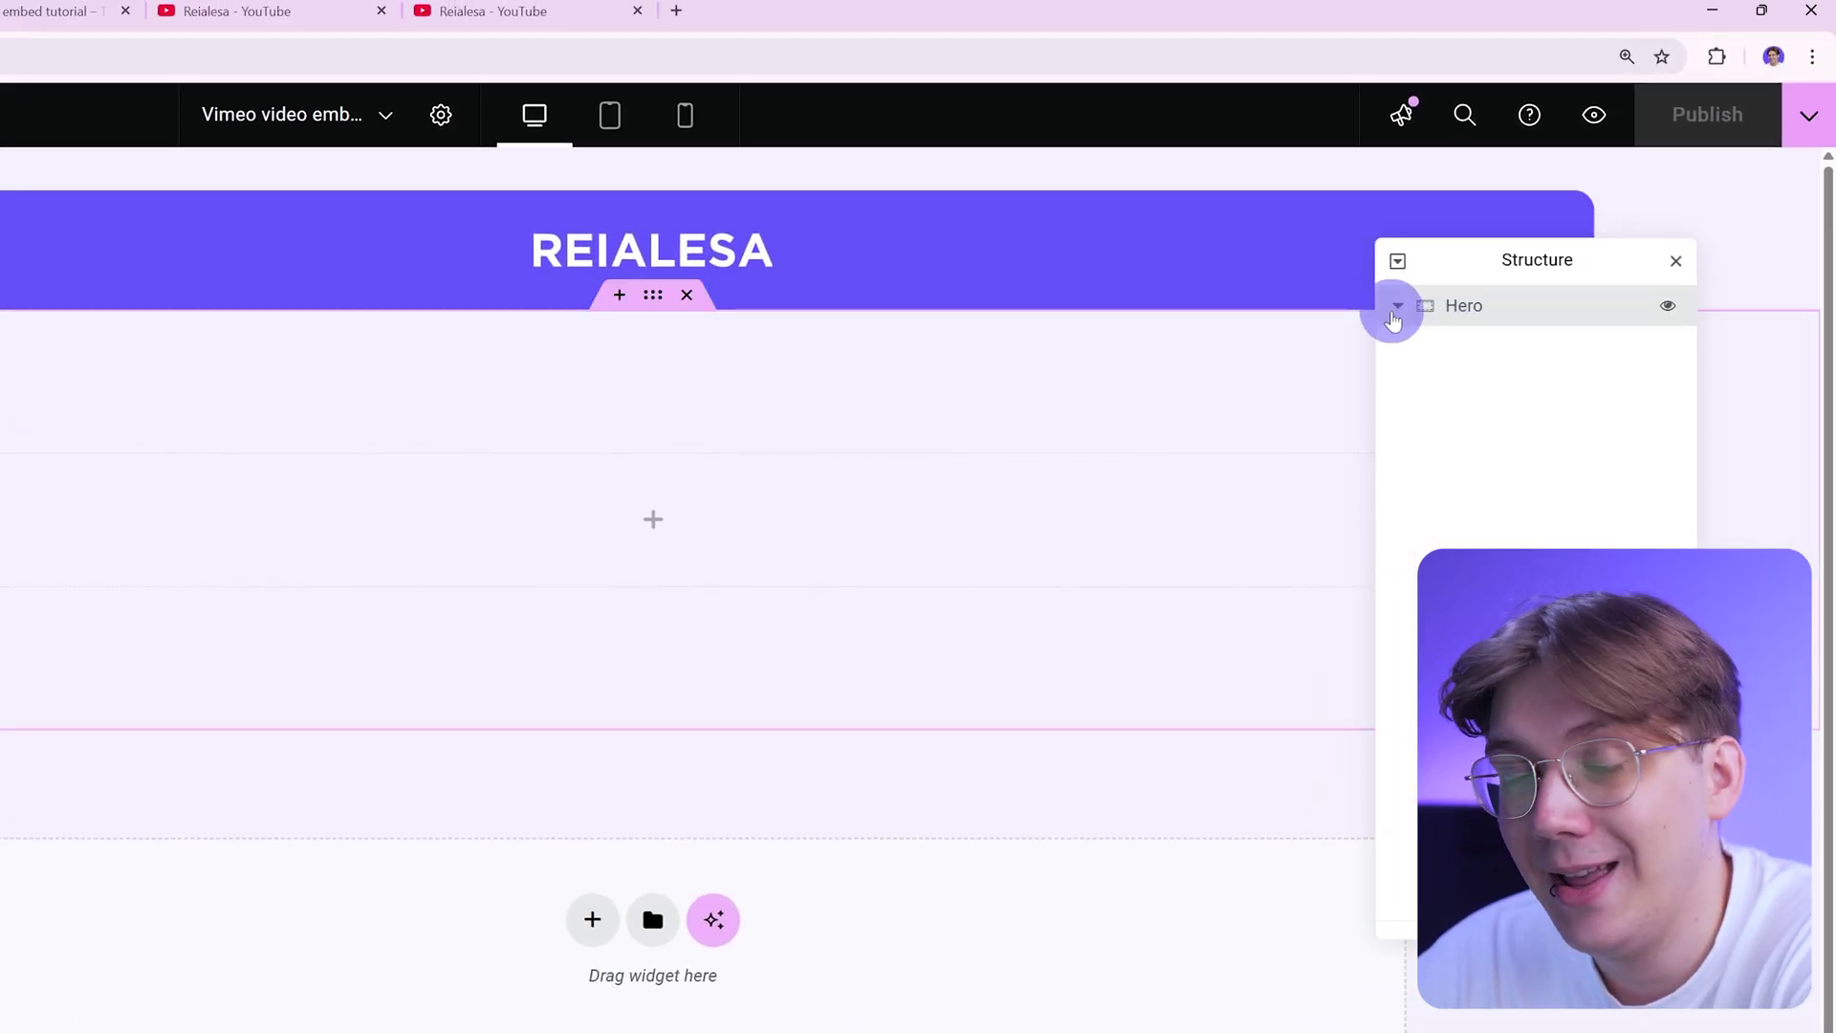
Search the widgets for 'ht' and drop an HTML widget into the Hero section's empty container
click(1397, 306)
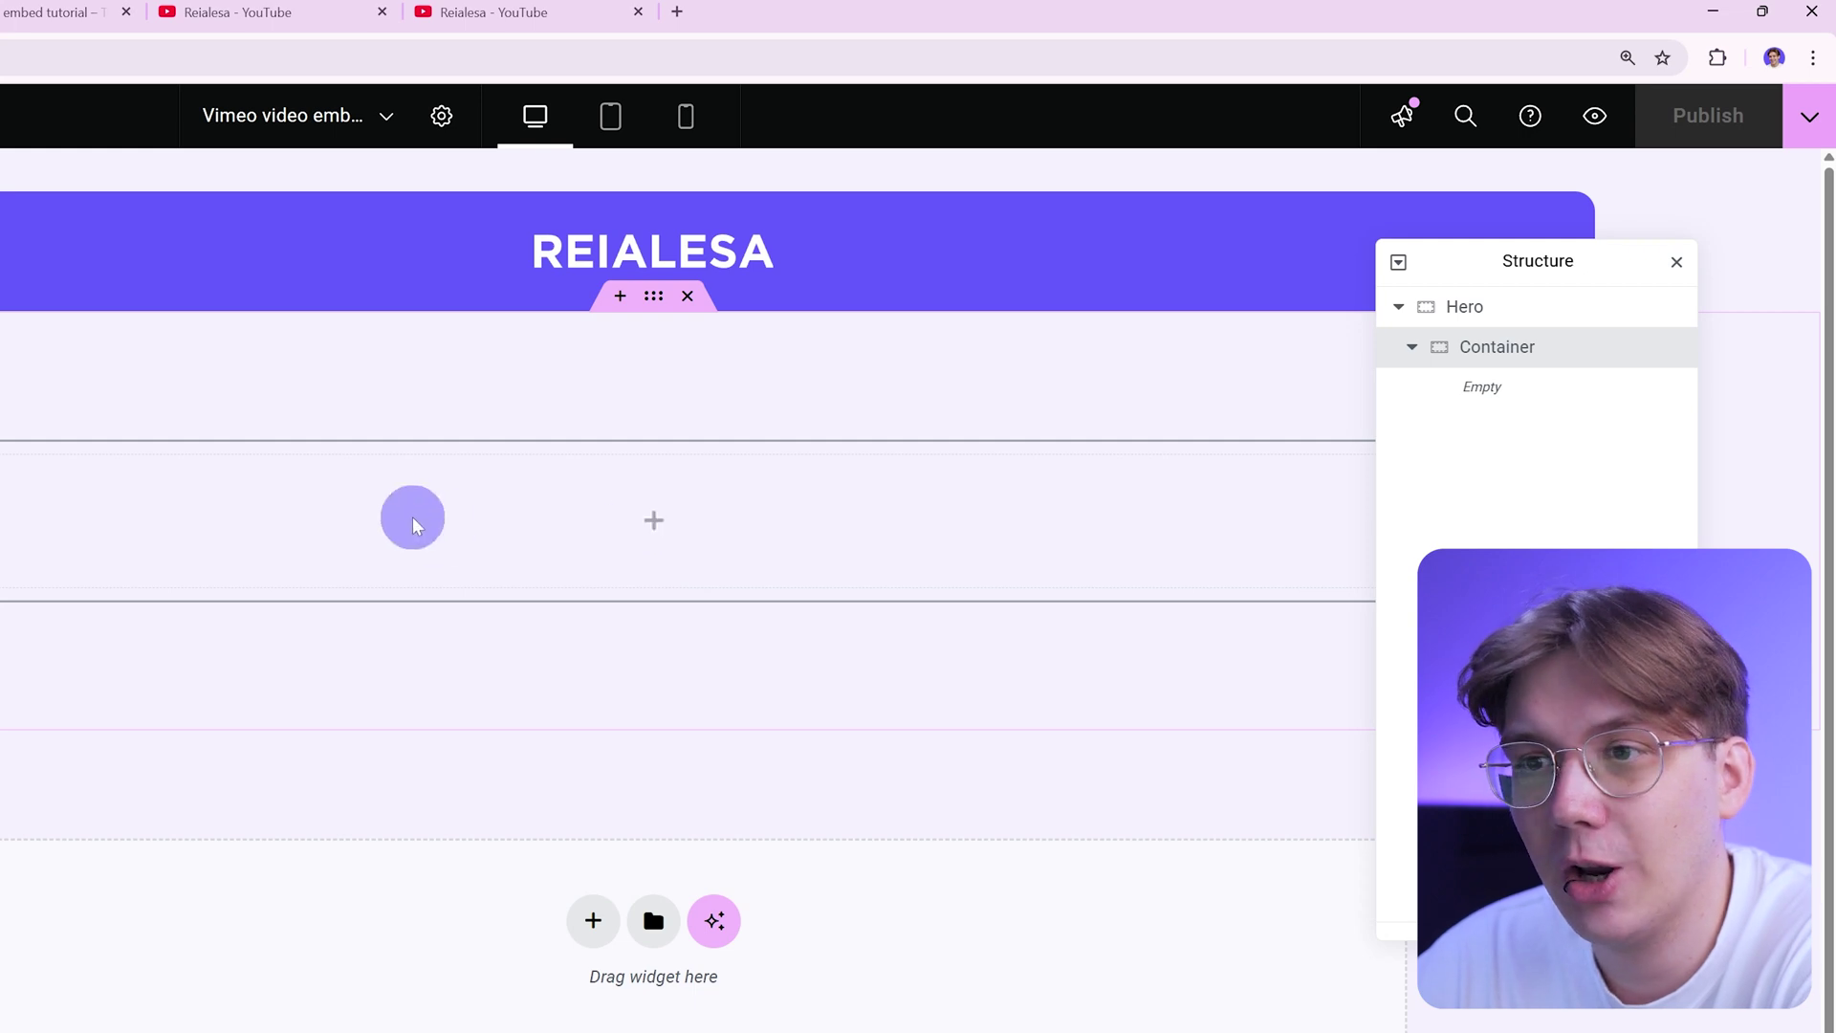
key(ctrl+p)
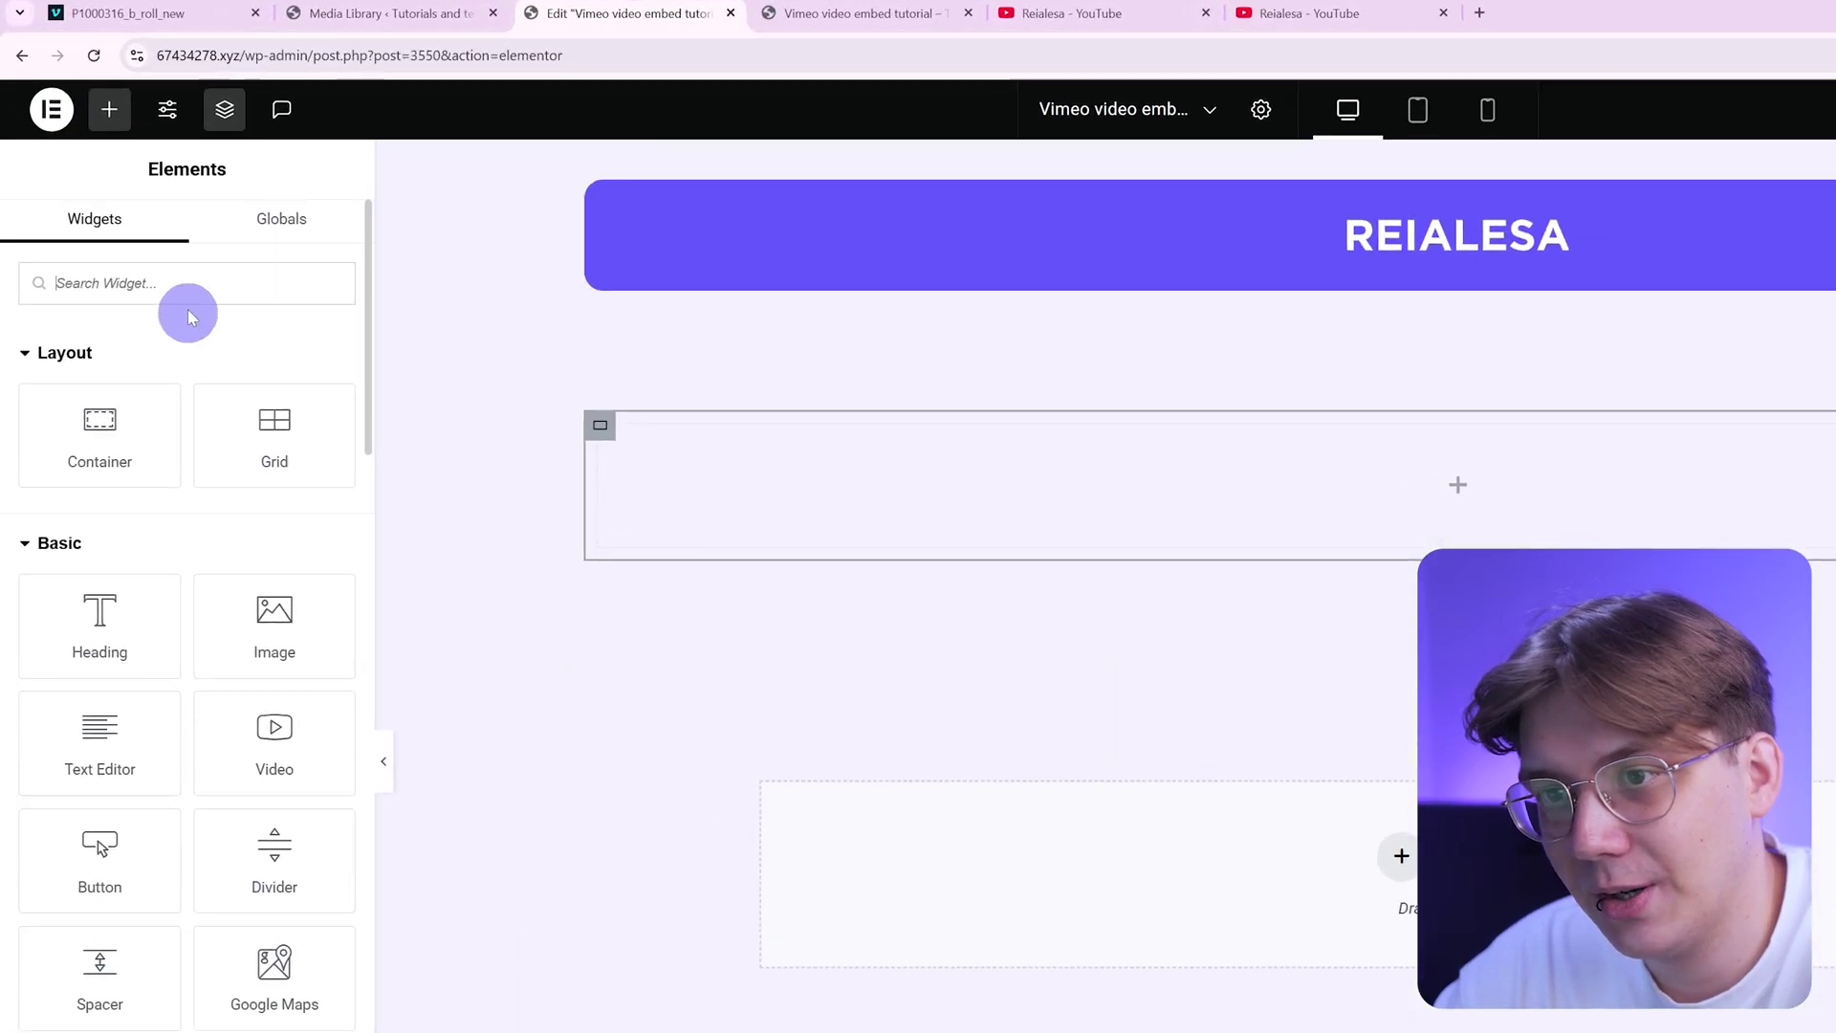
click(133, 214)
text(htm)
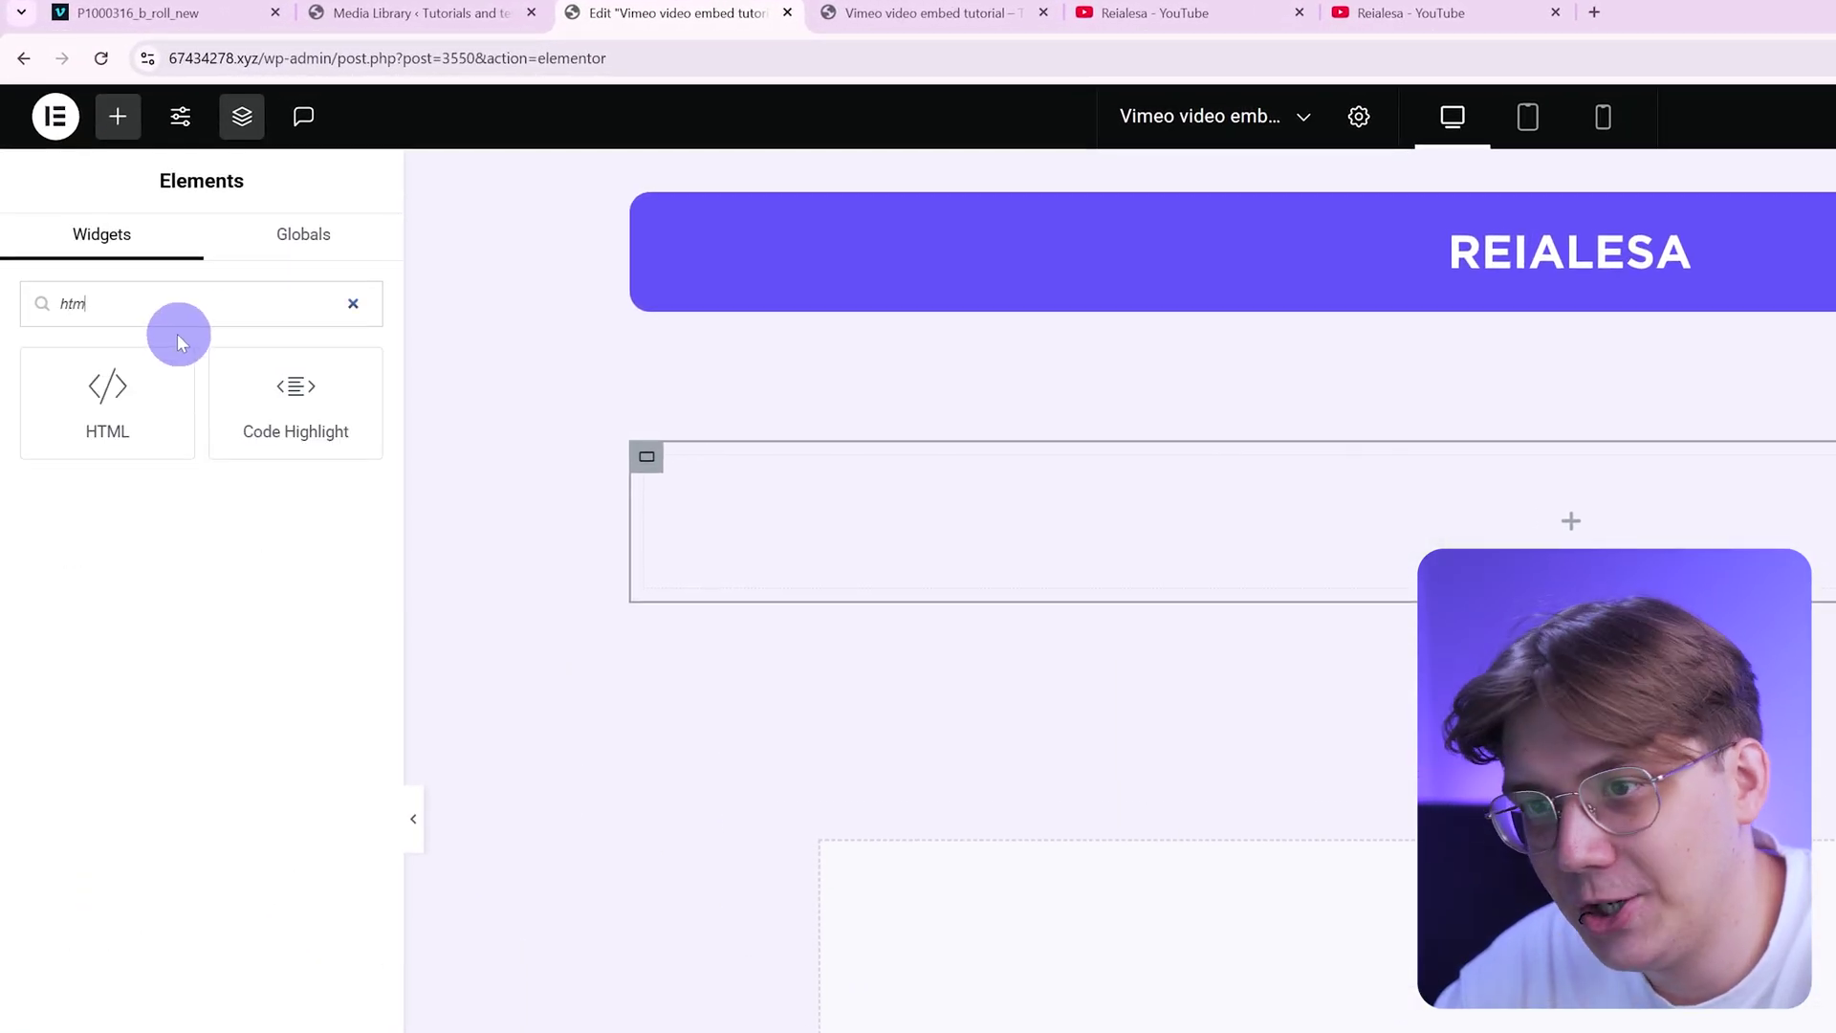
drag(86, 387, 984, 499)
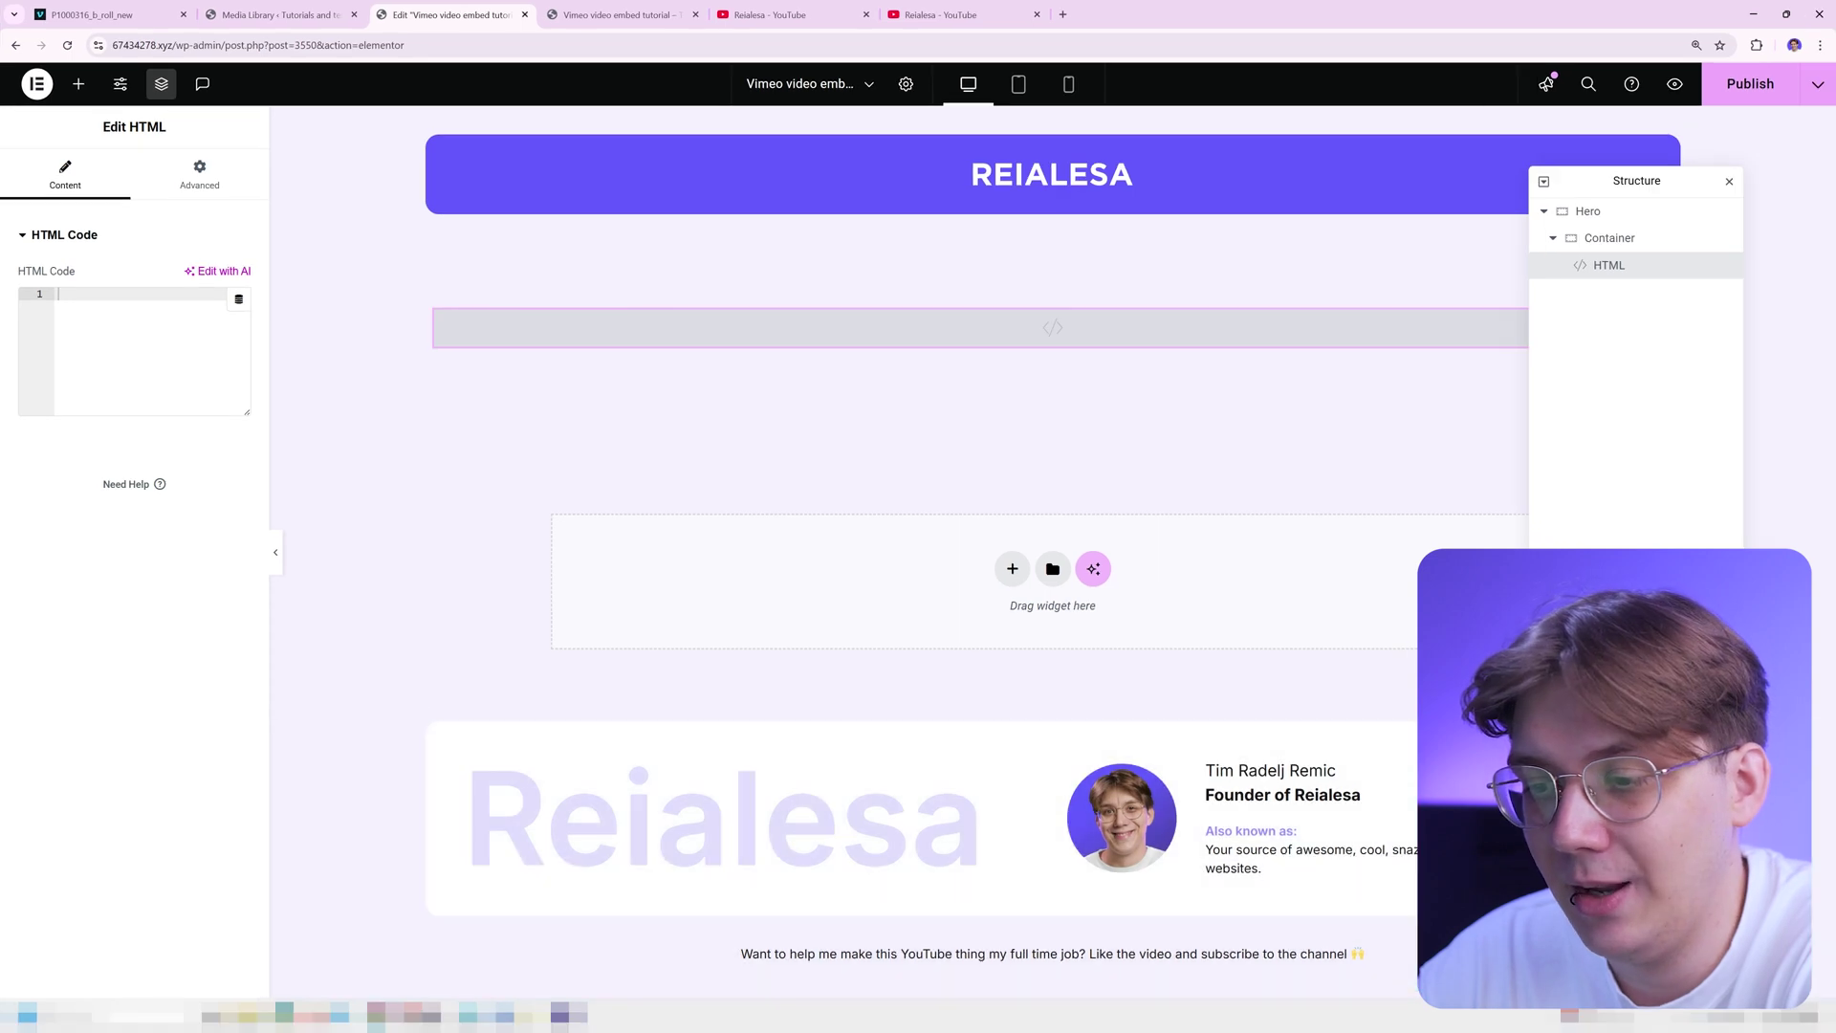
key(alt+Tab)
Paste the full modified Vimeo embed code from Notepad into the HTML widget and publish the page
key(ctrl+a)
key(ctrl+c)
click(164, 360)
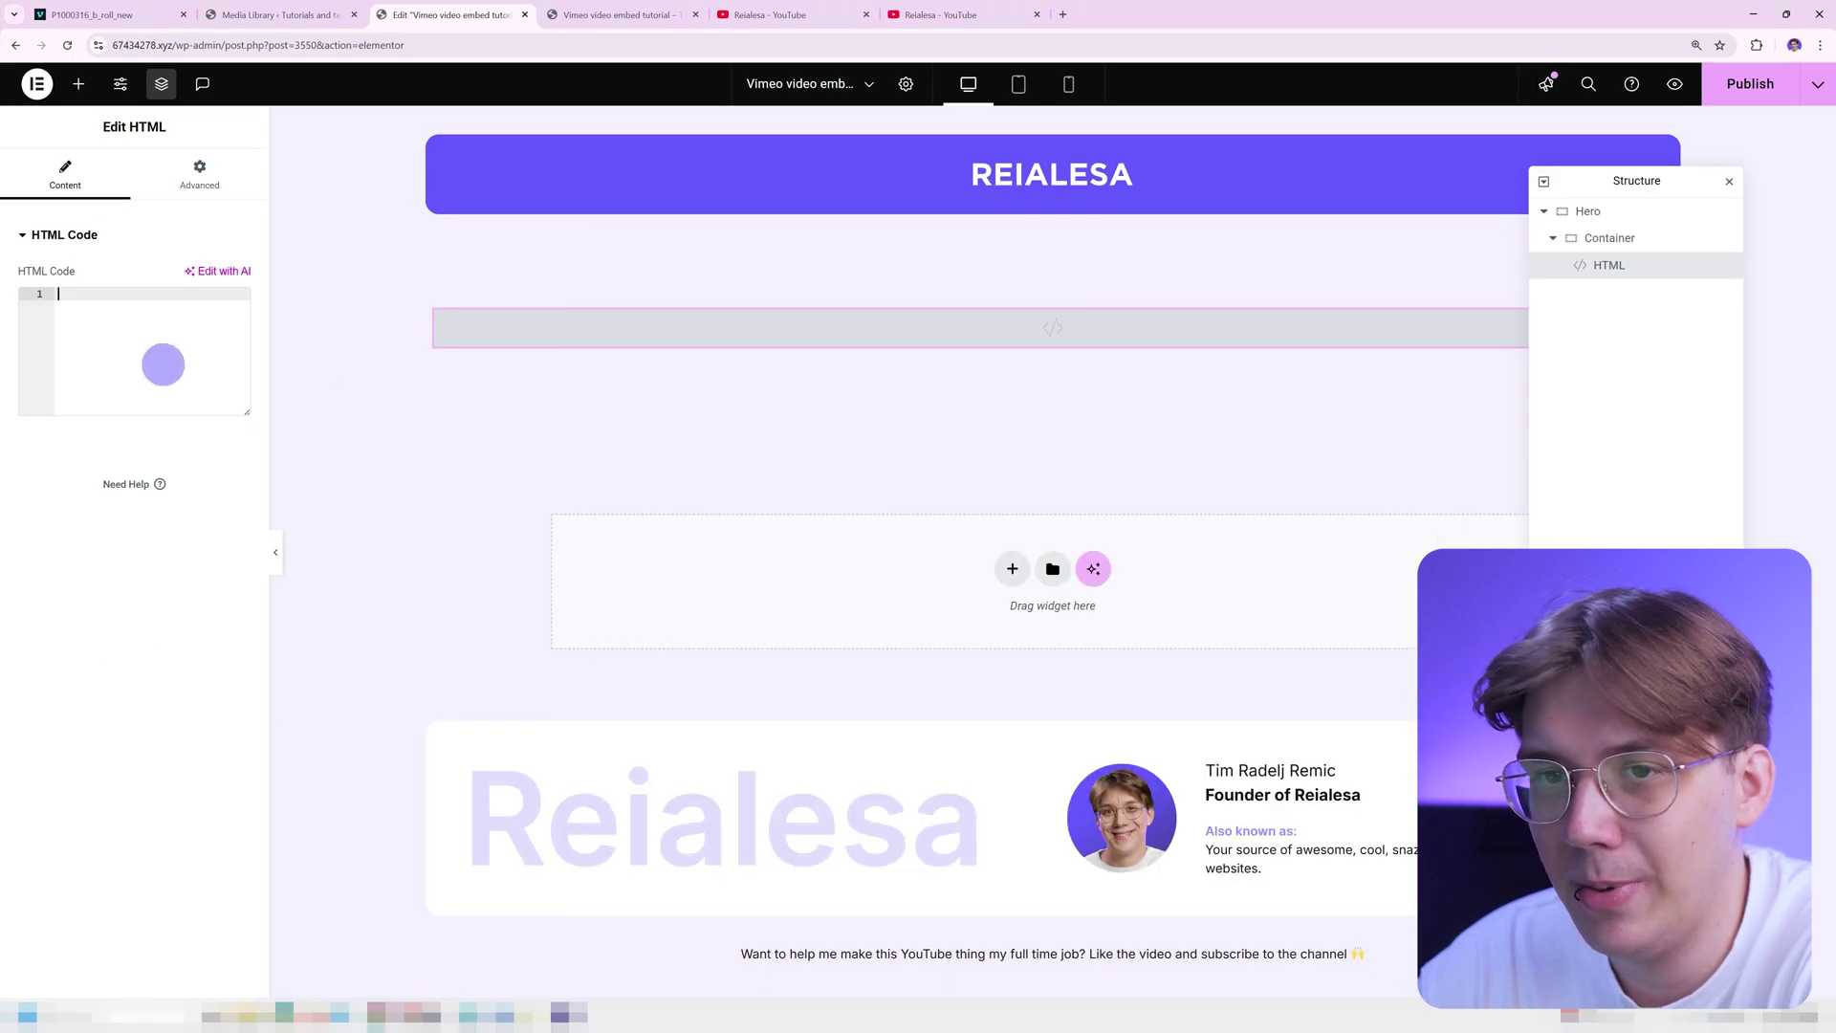
key(ctrl+v)
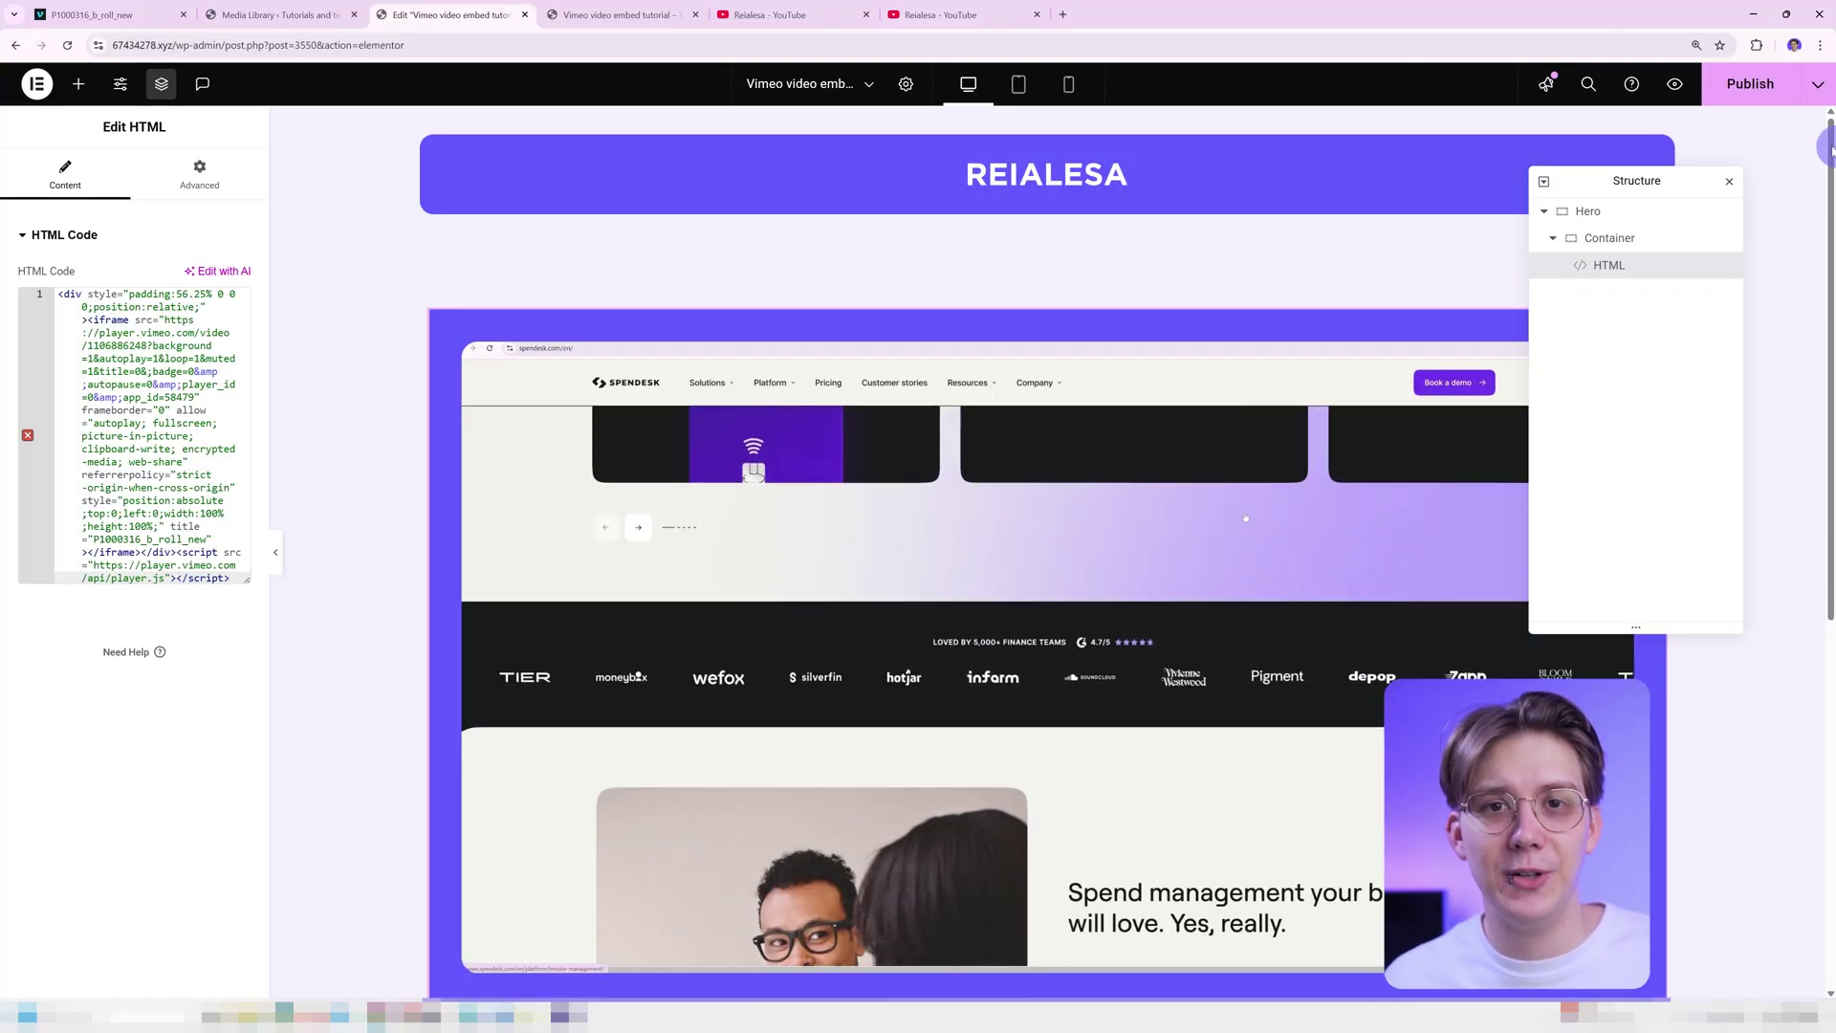
click(1749, 84)
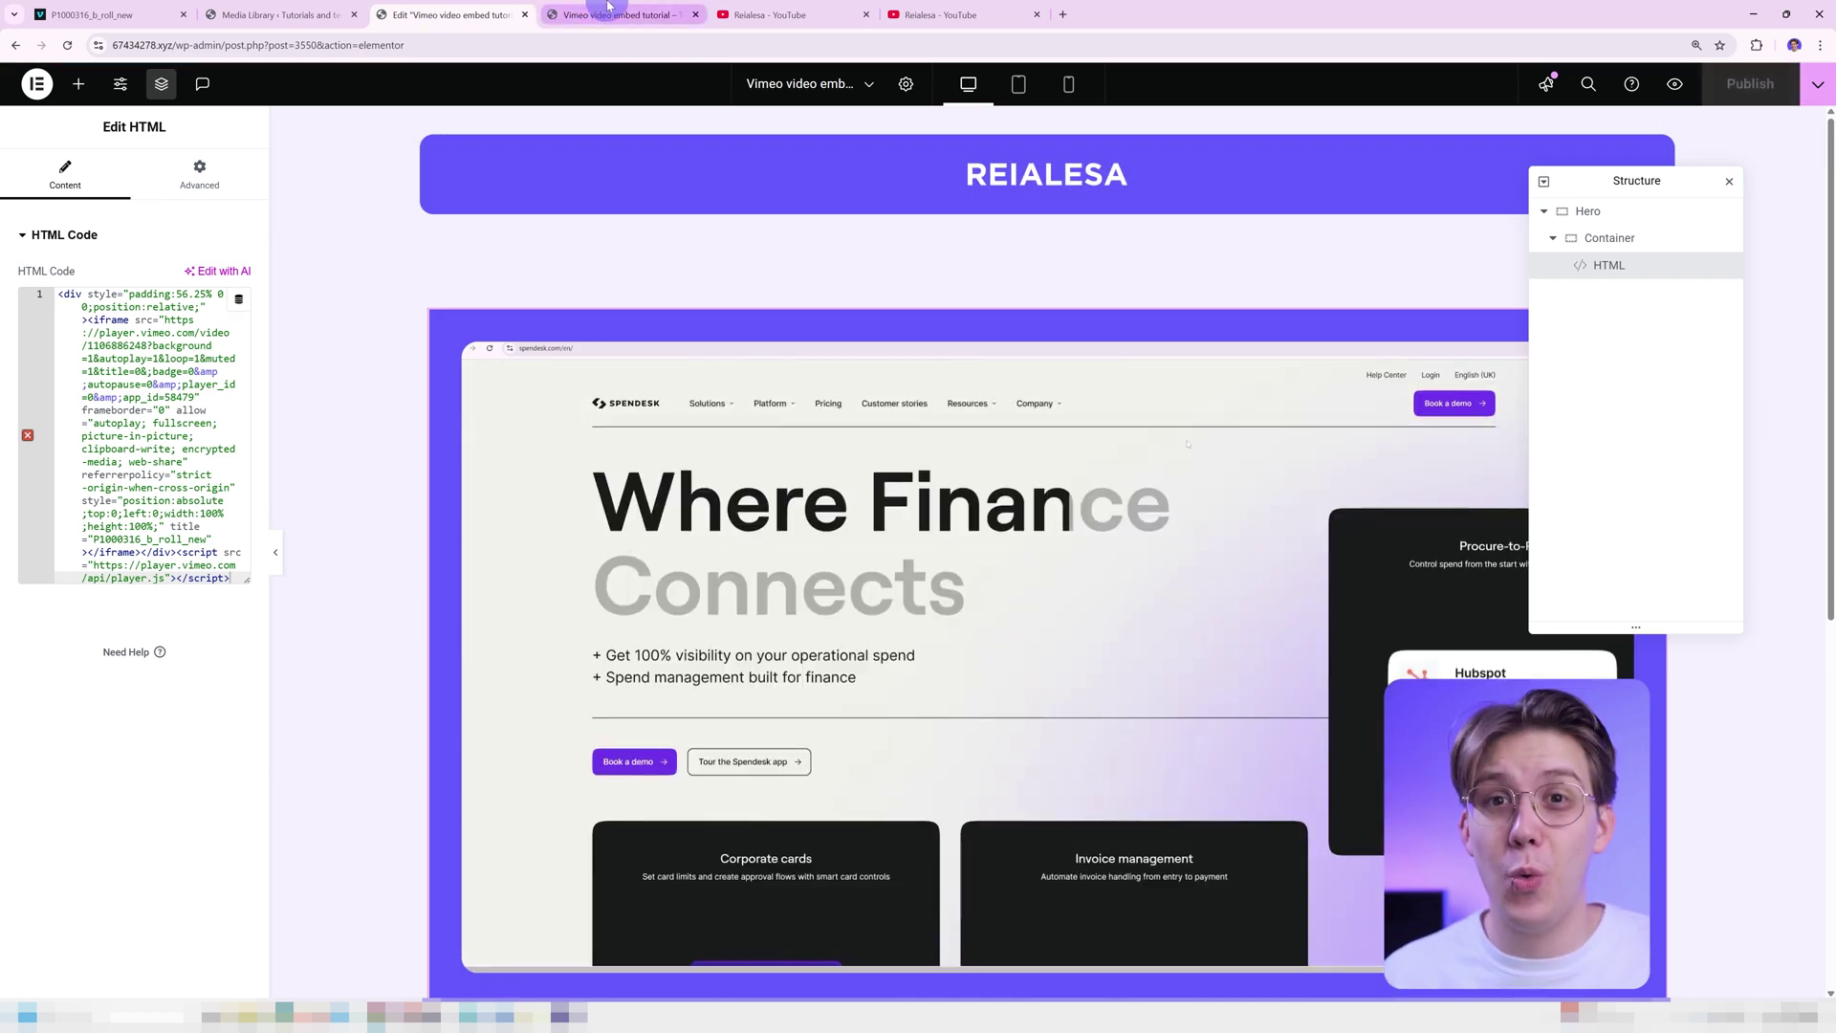
Reload the live vimeo-video-embed-tutorial page to see the embedded video autoplaying
click(606, 13)
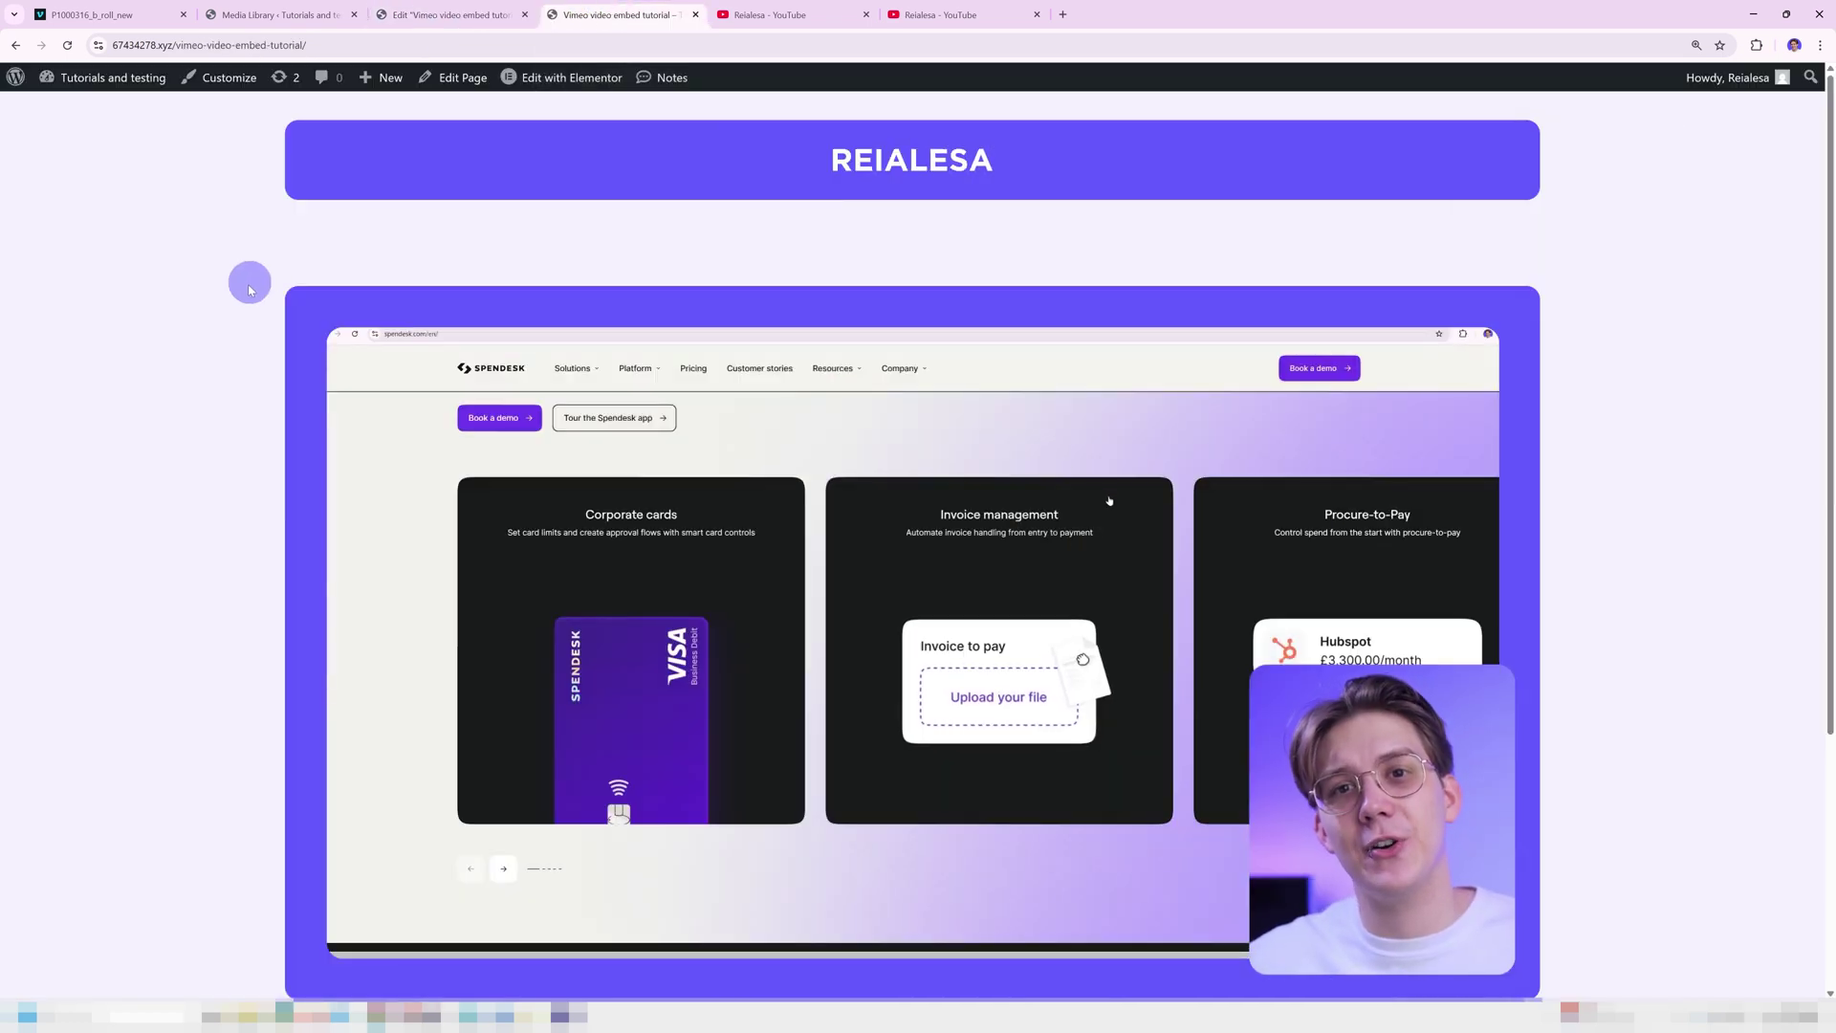
key(F5)
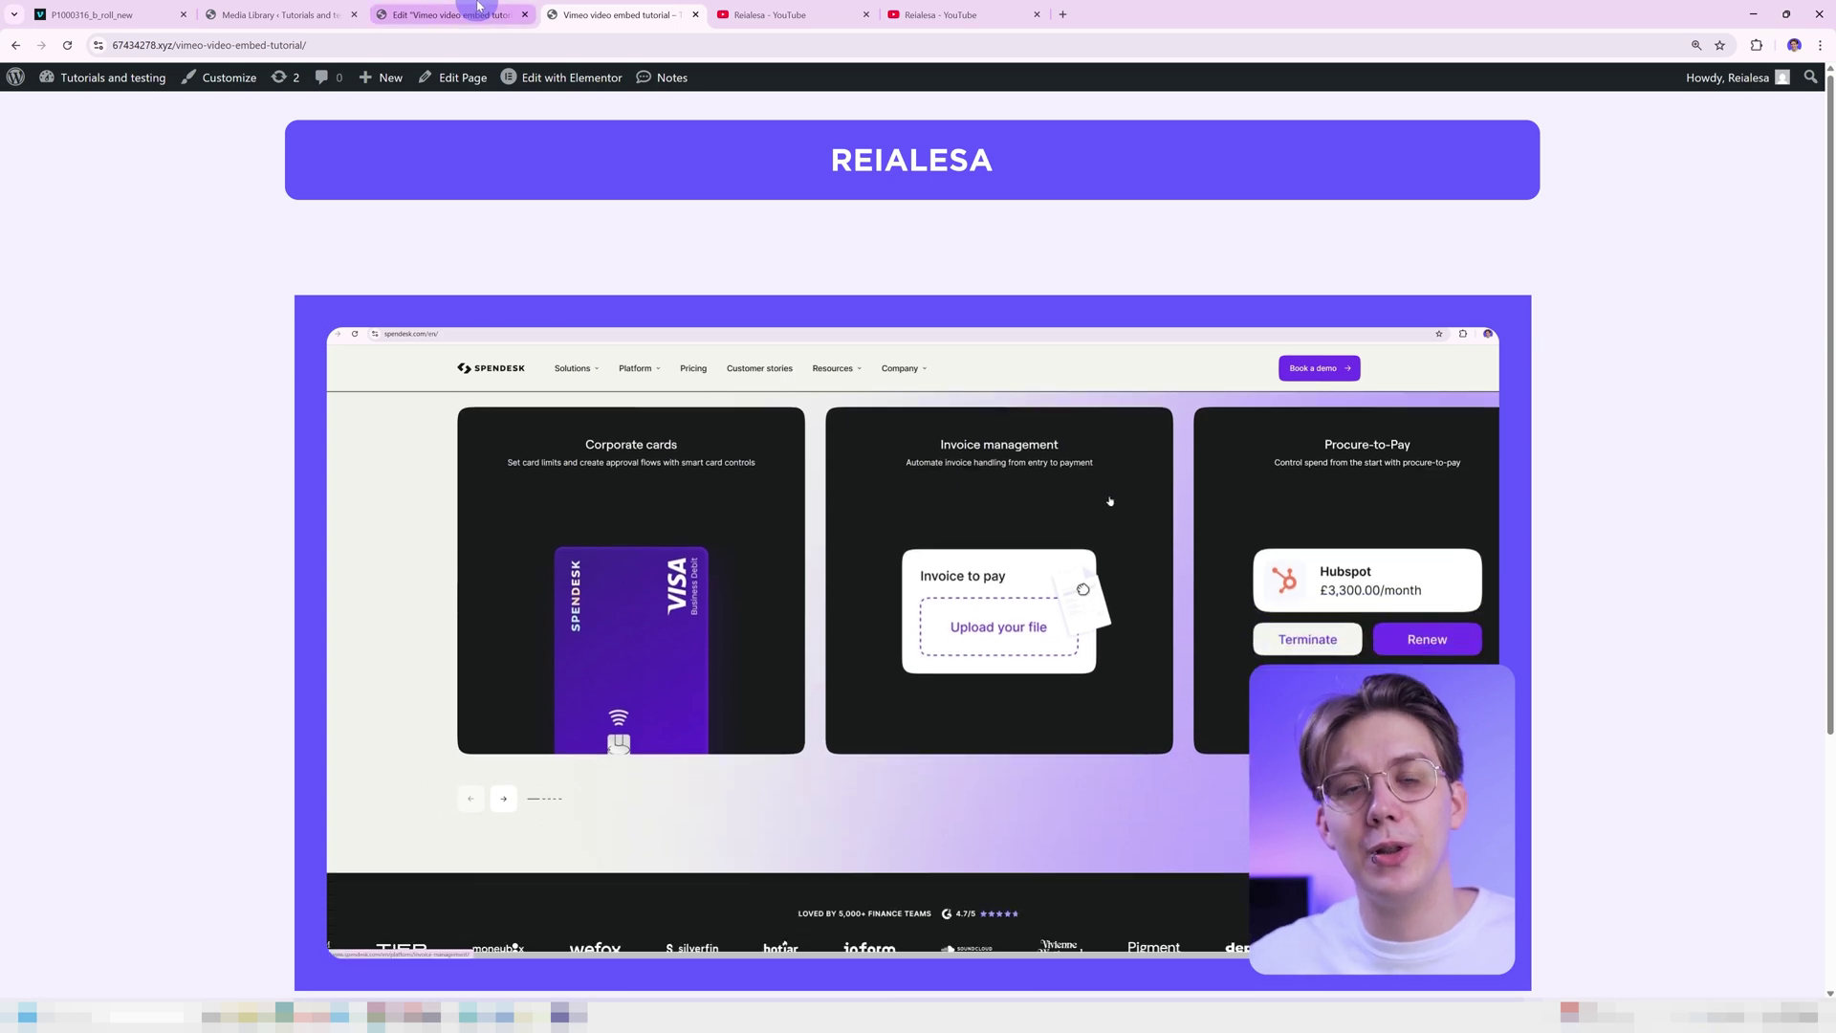
Upload the website screenshot and set it as the video container's background image
click(436, 11)
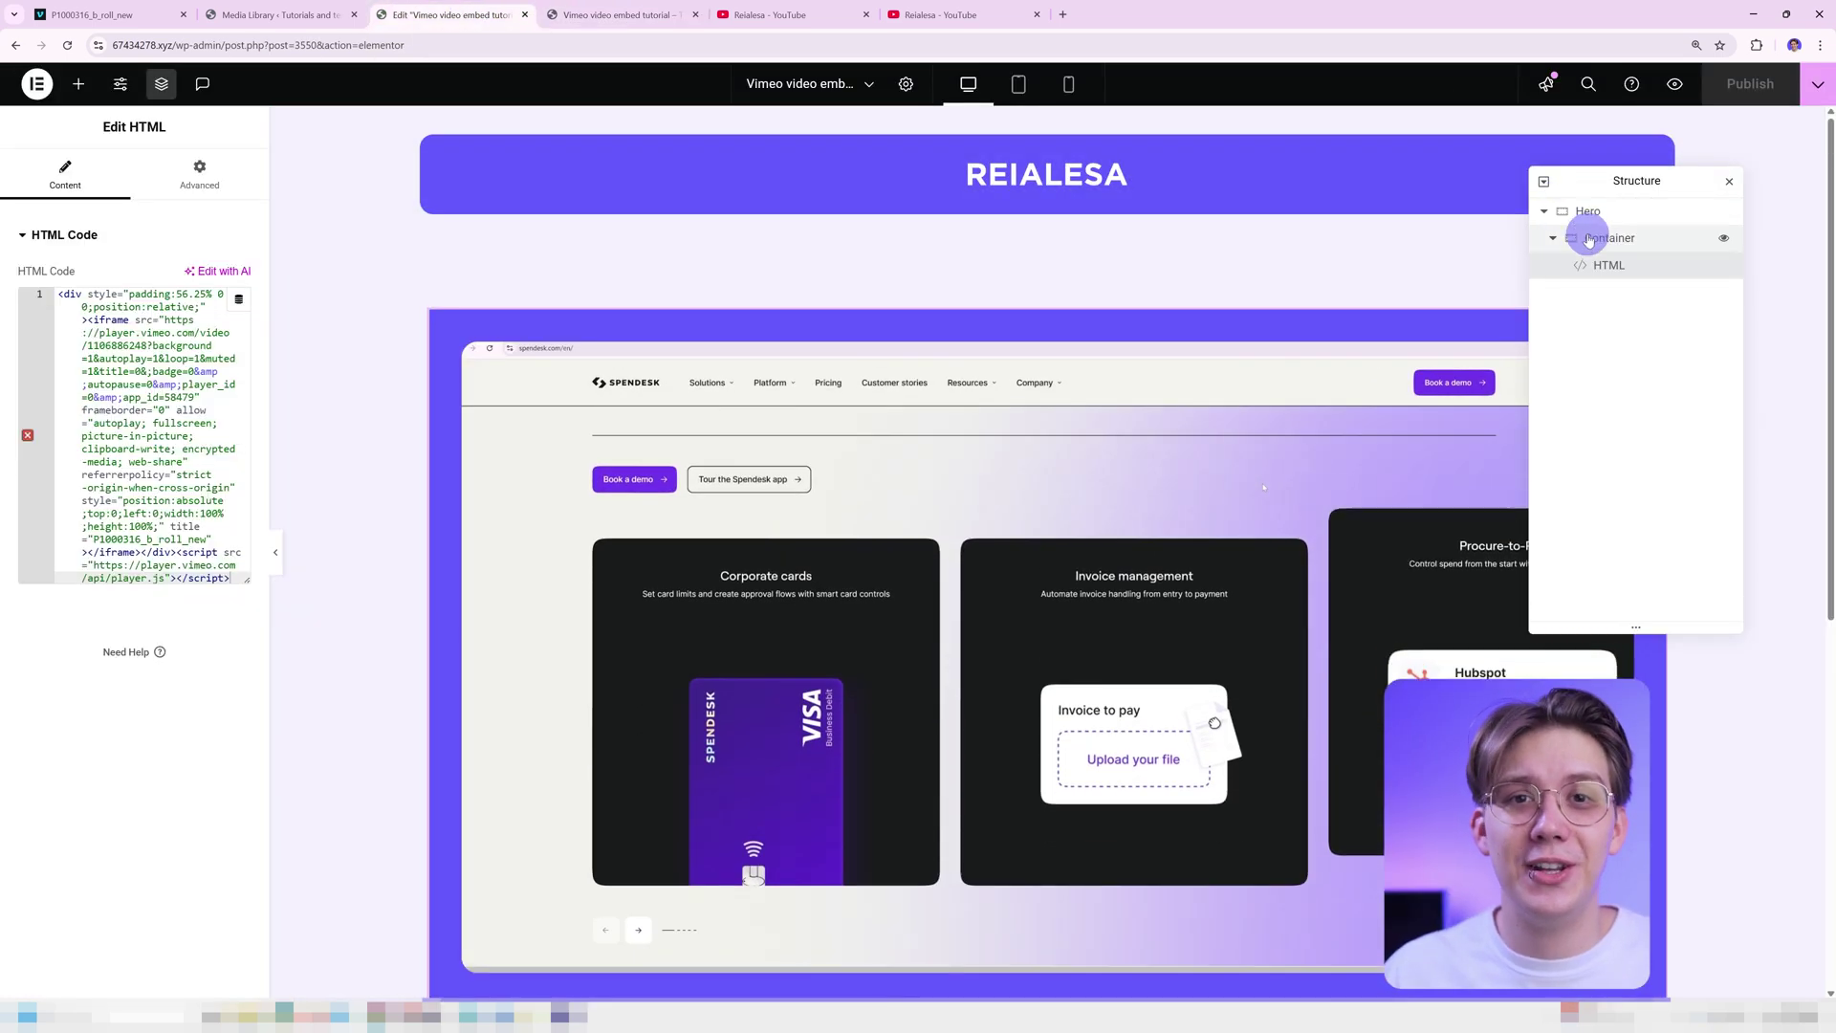
click(1607, 237)
click(185, 272)
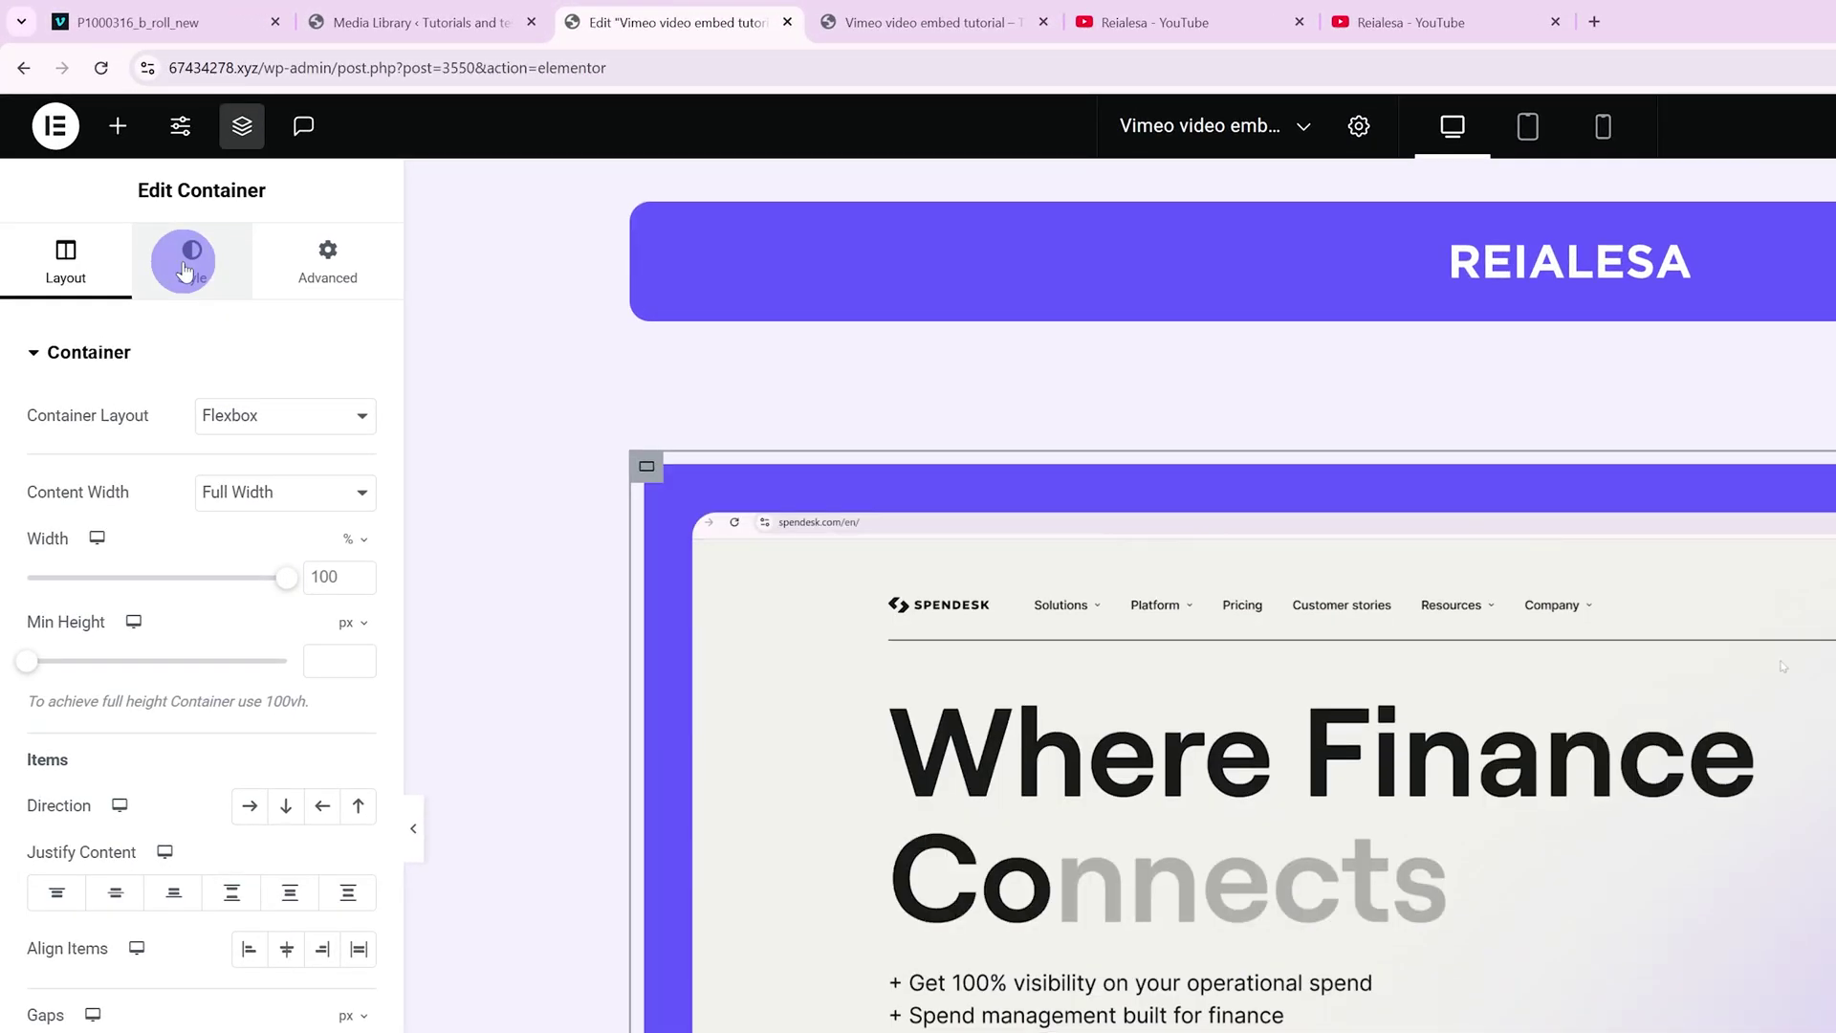
drag(74, 368, 77, 486)
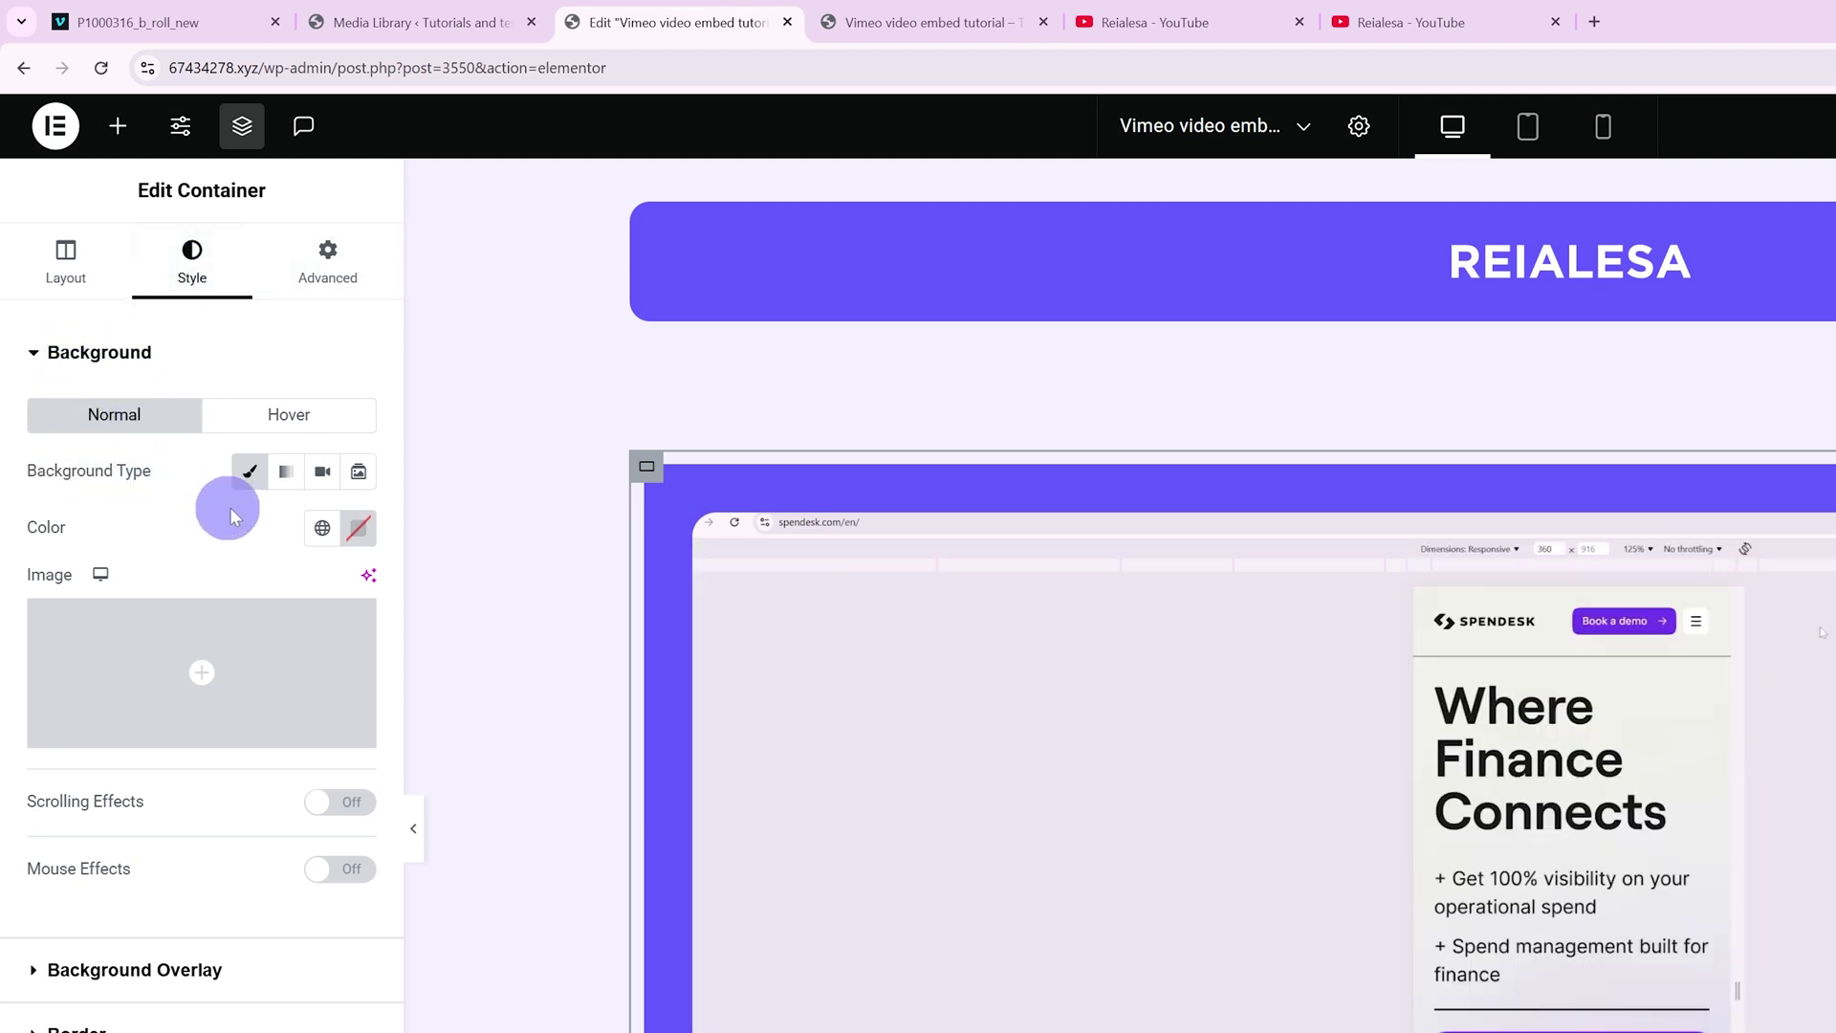
click(148, 631)
click(277, 158)
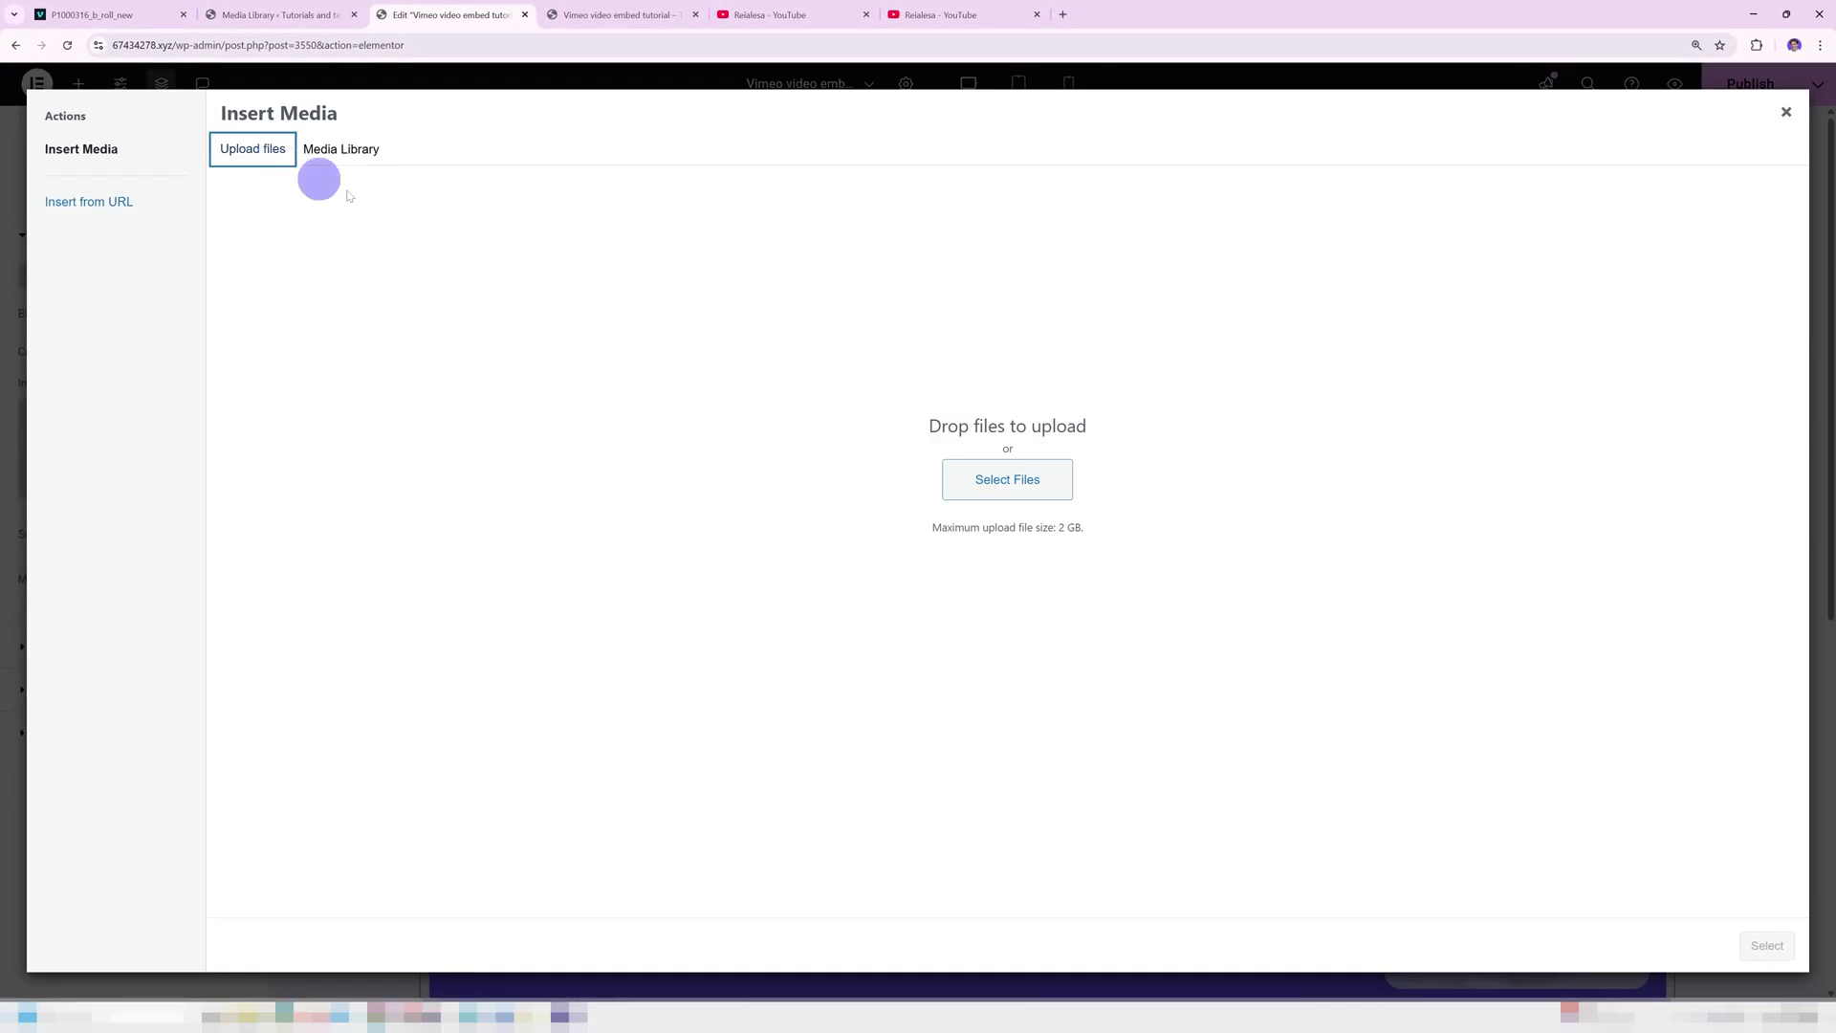
click(1023, 487)
double_click(842, 377)
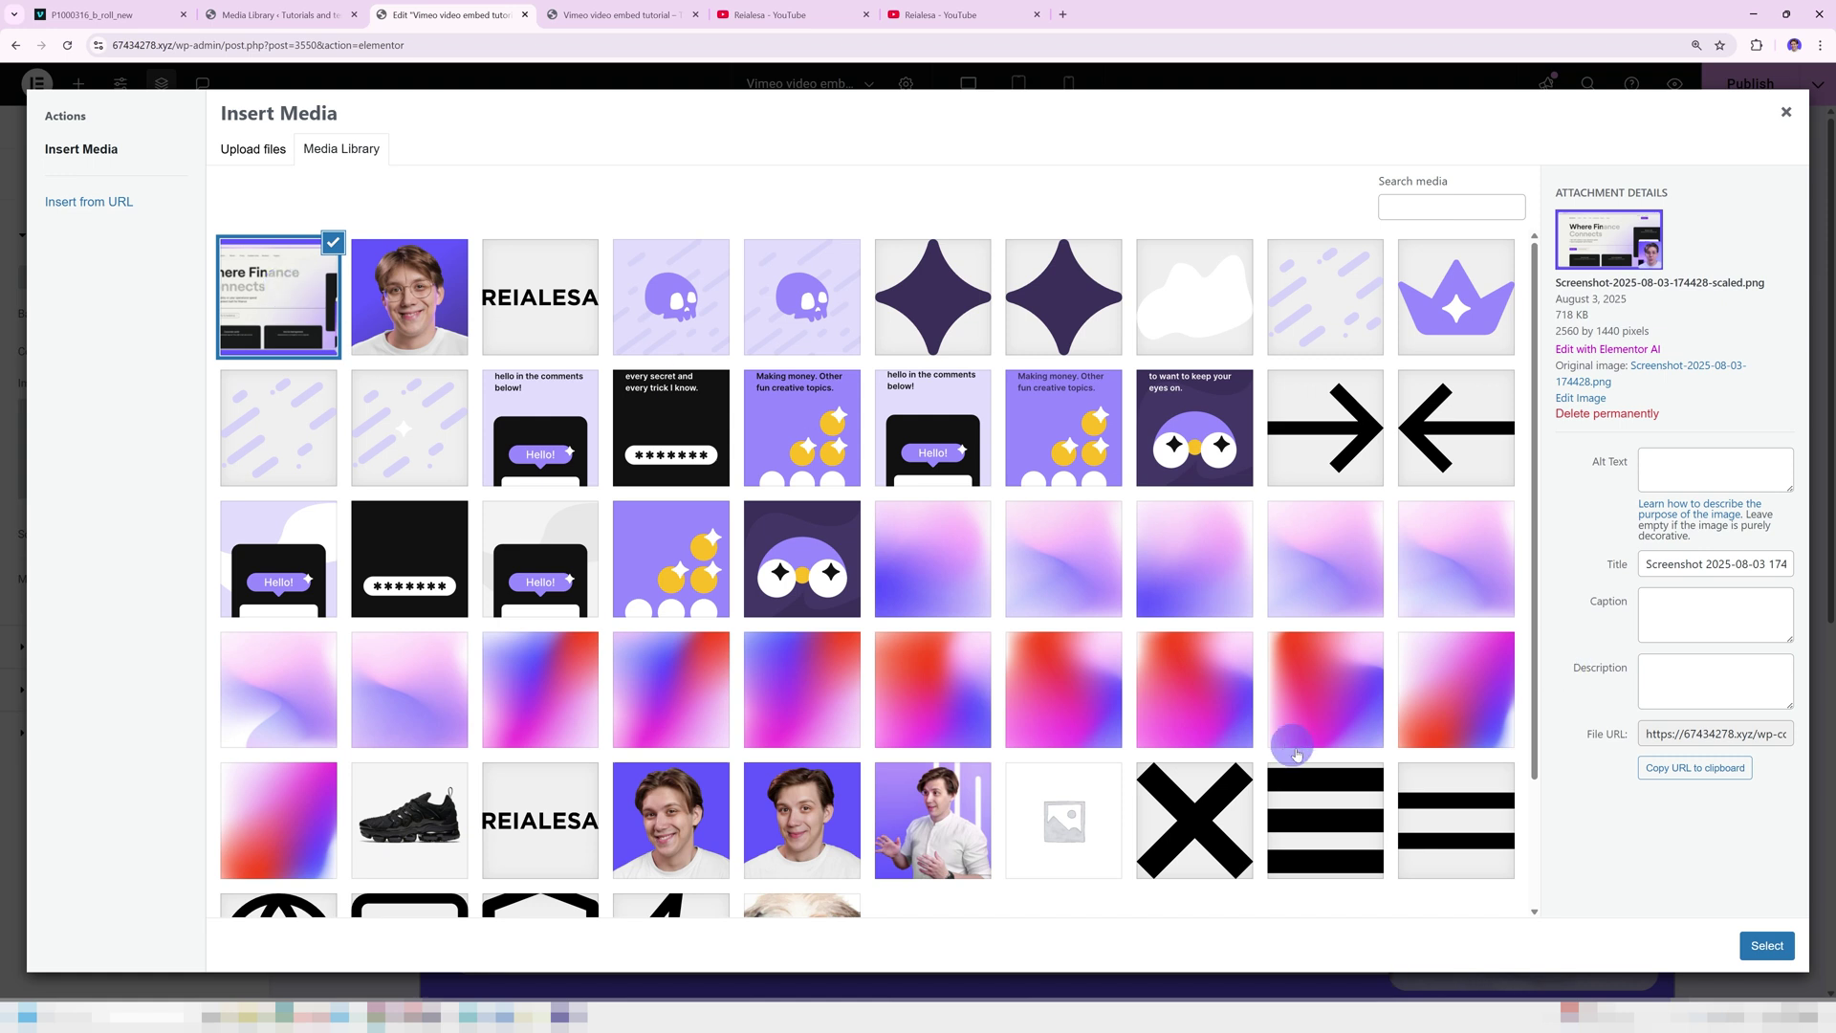
click(1755, 944)
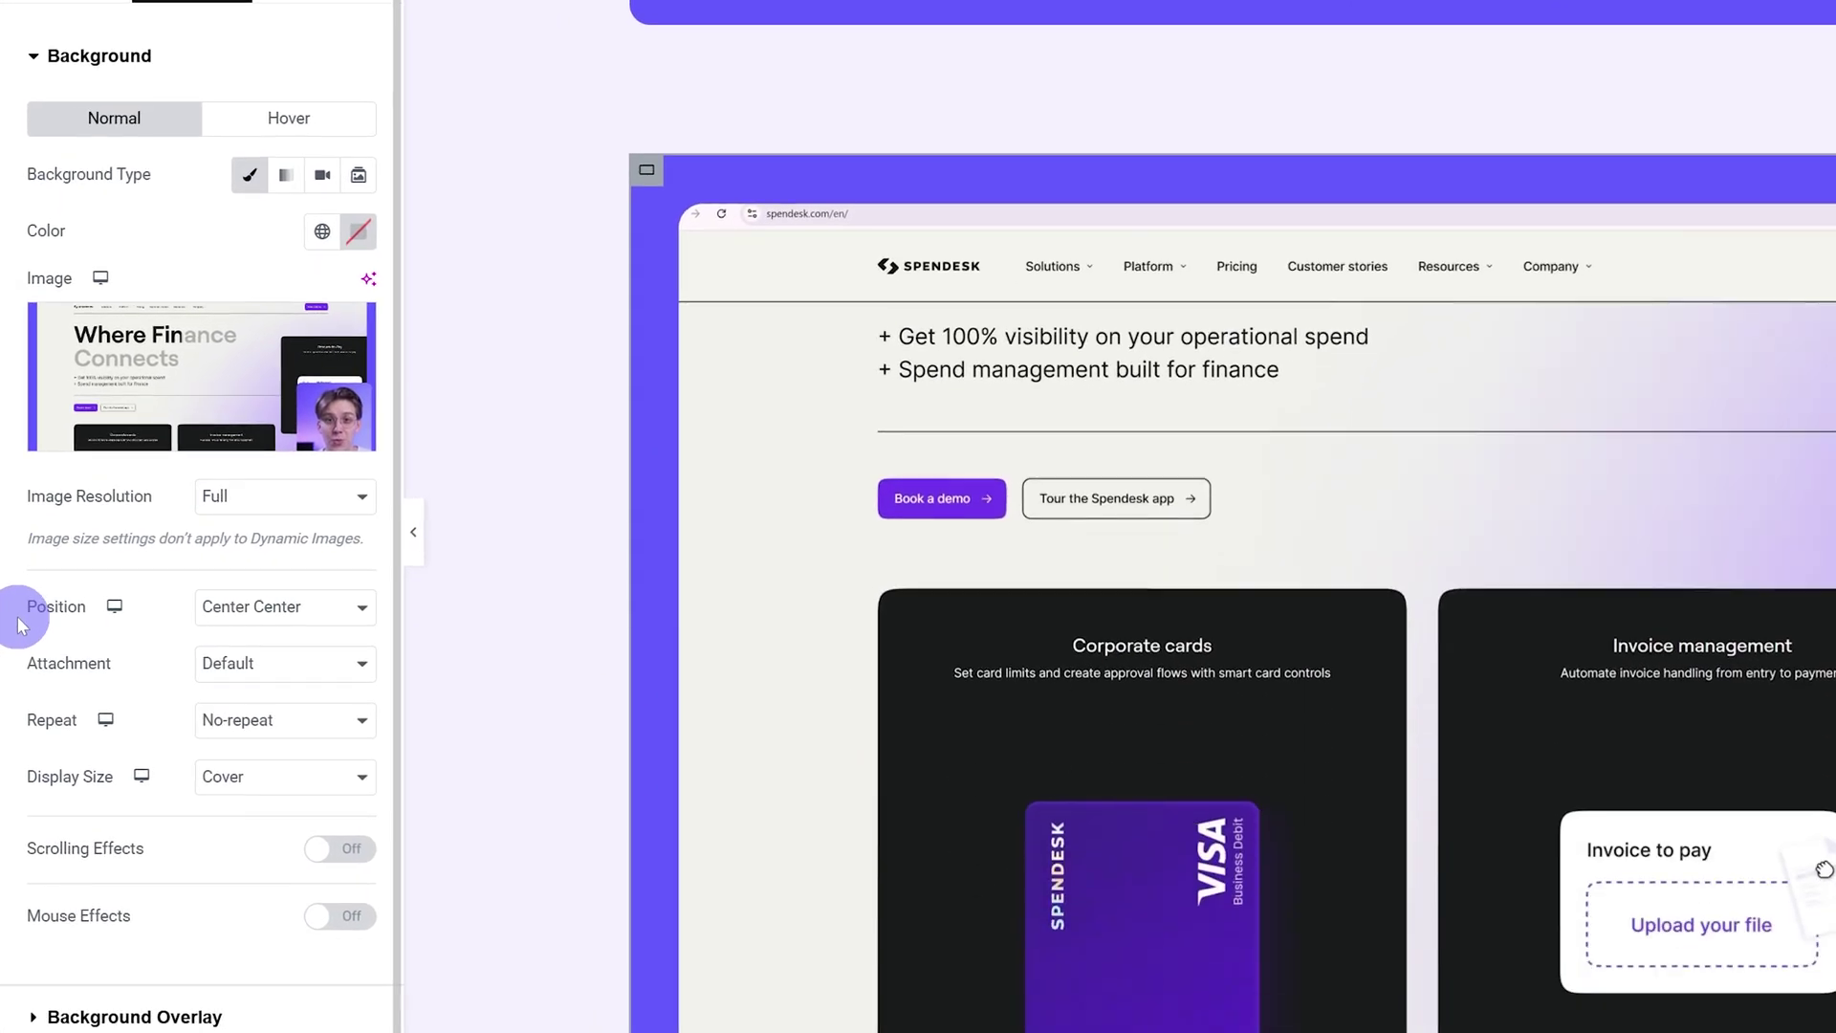
Keep the background image at Center Center position with No-repeat
double_click(75, 604)
click(240, 615)
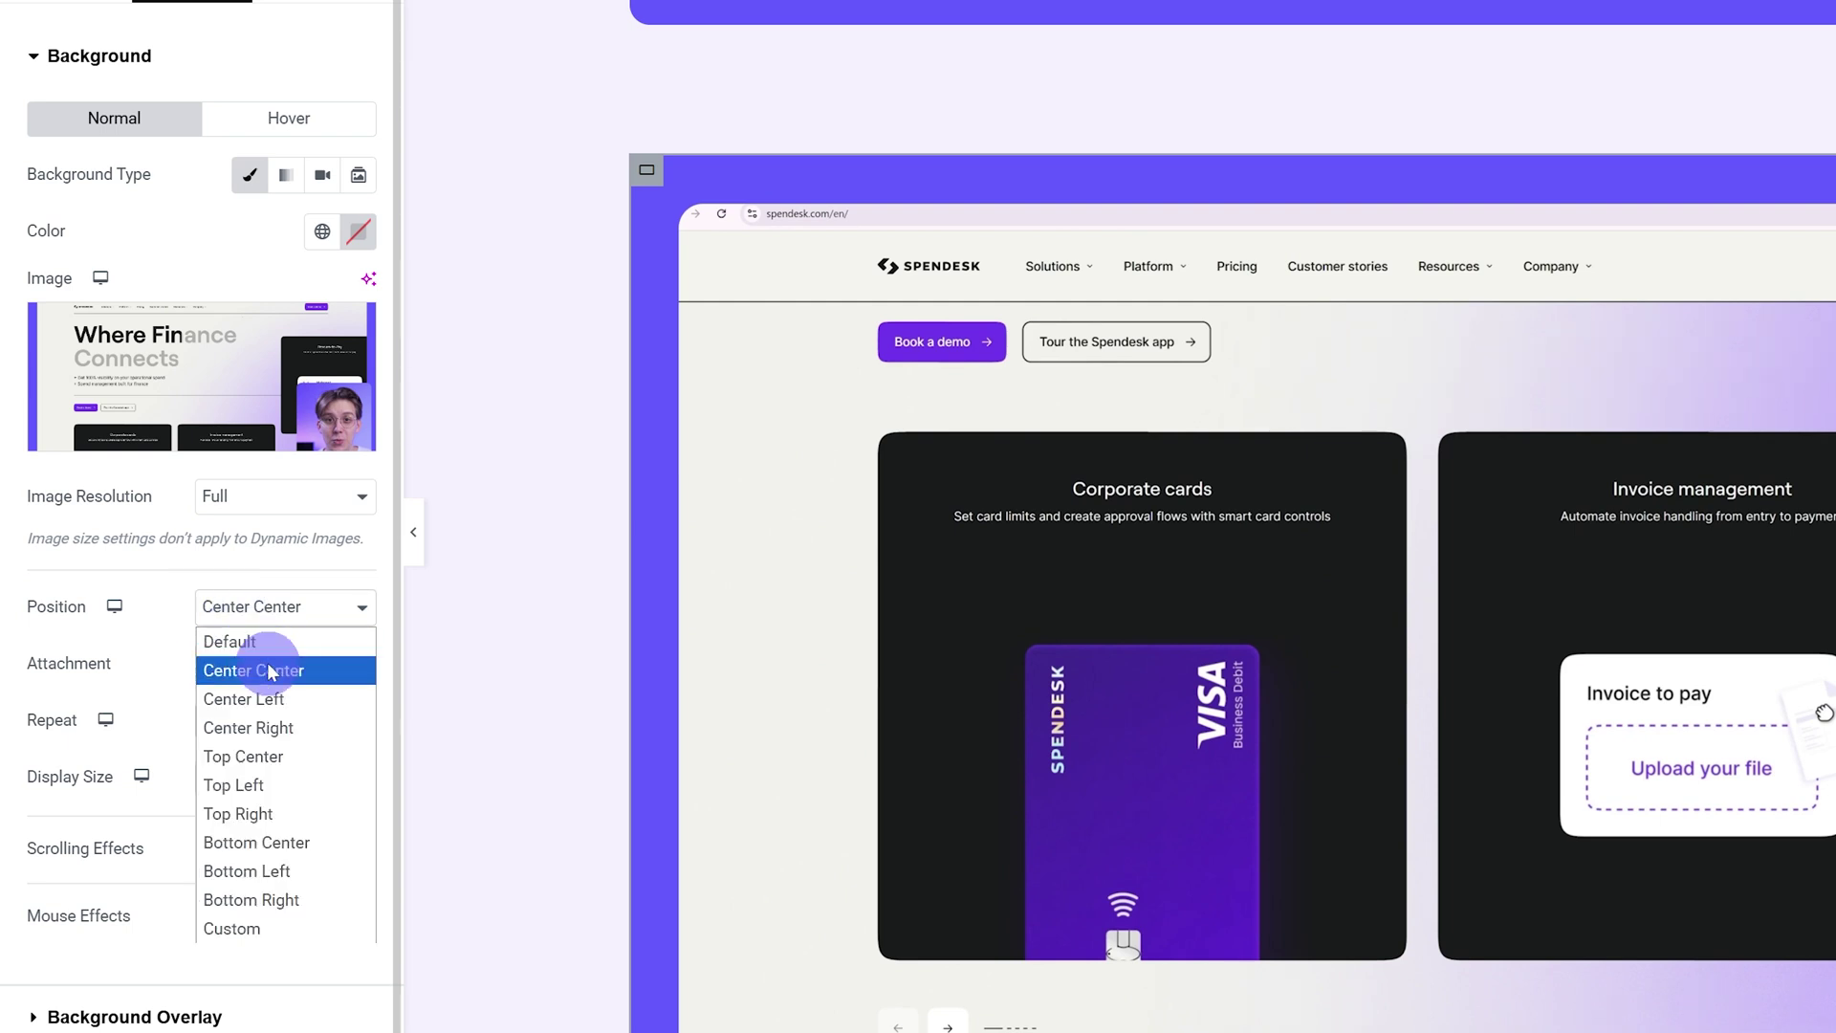
click(45, 667)
click(251, 723)
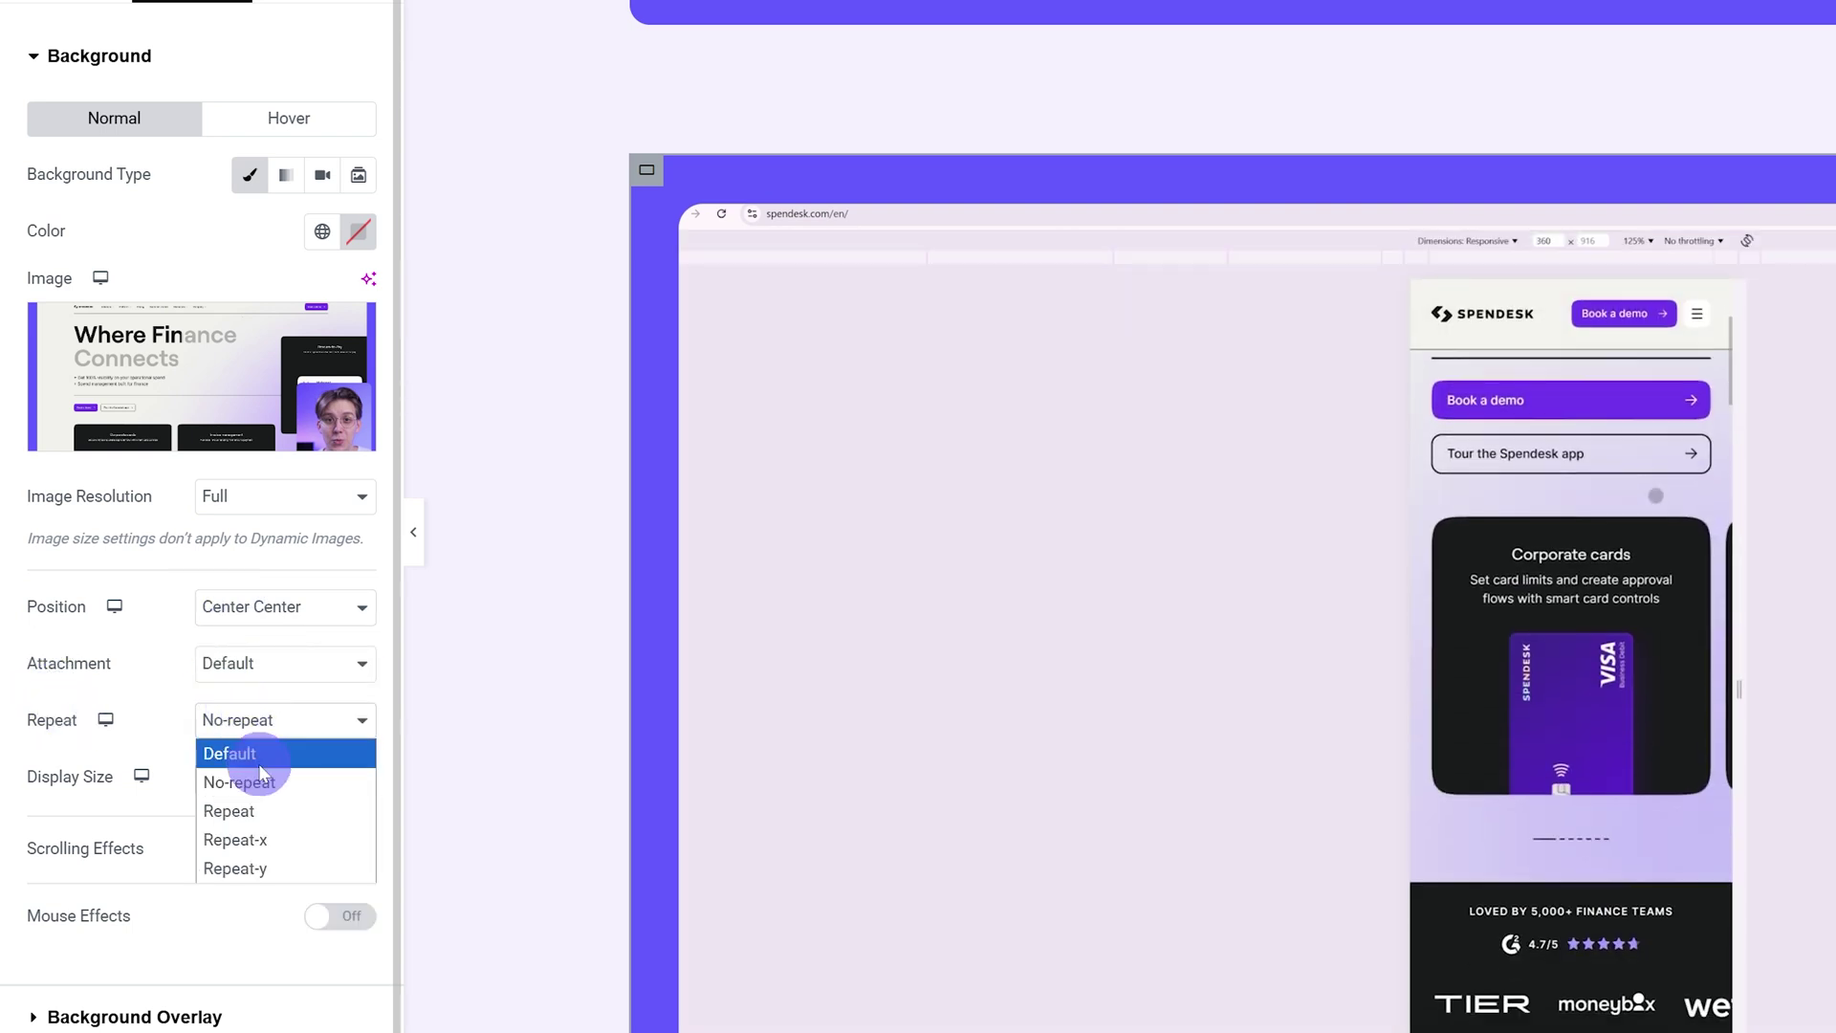
click(254, 770)
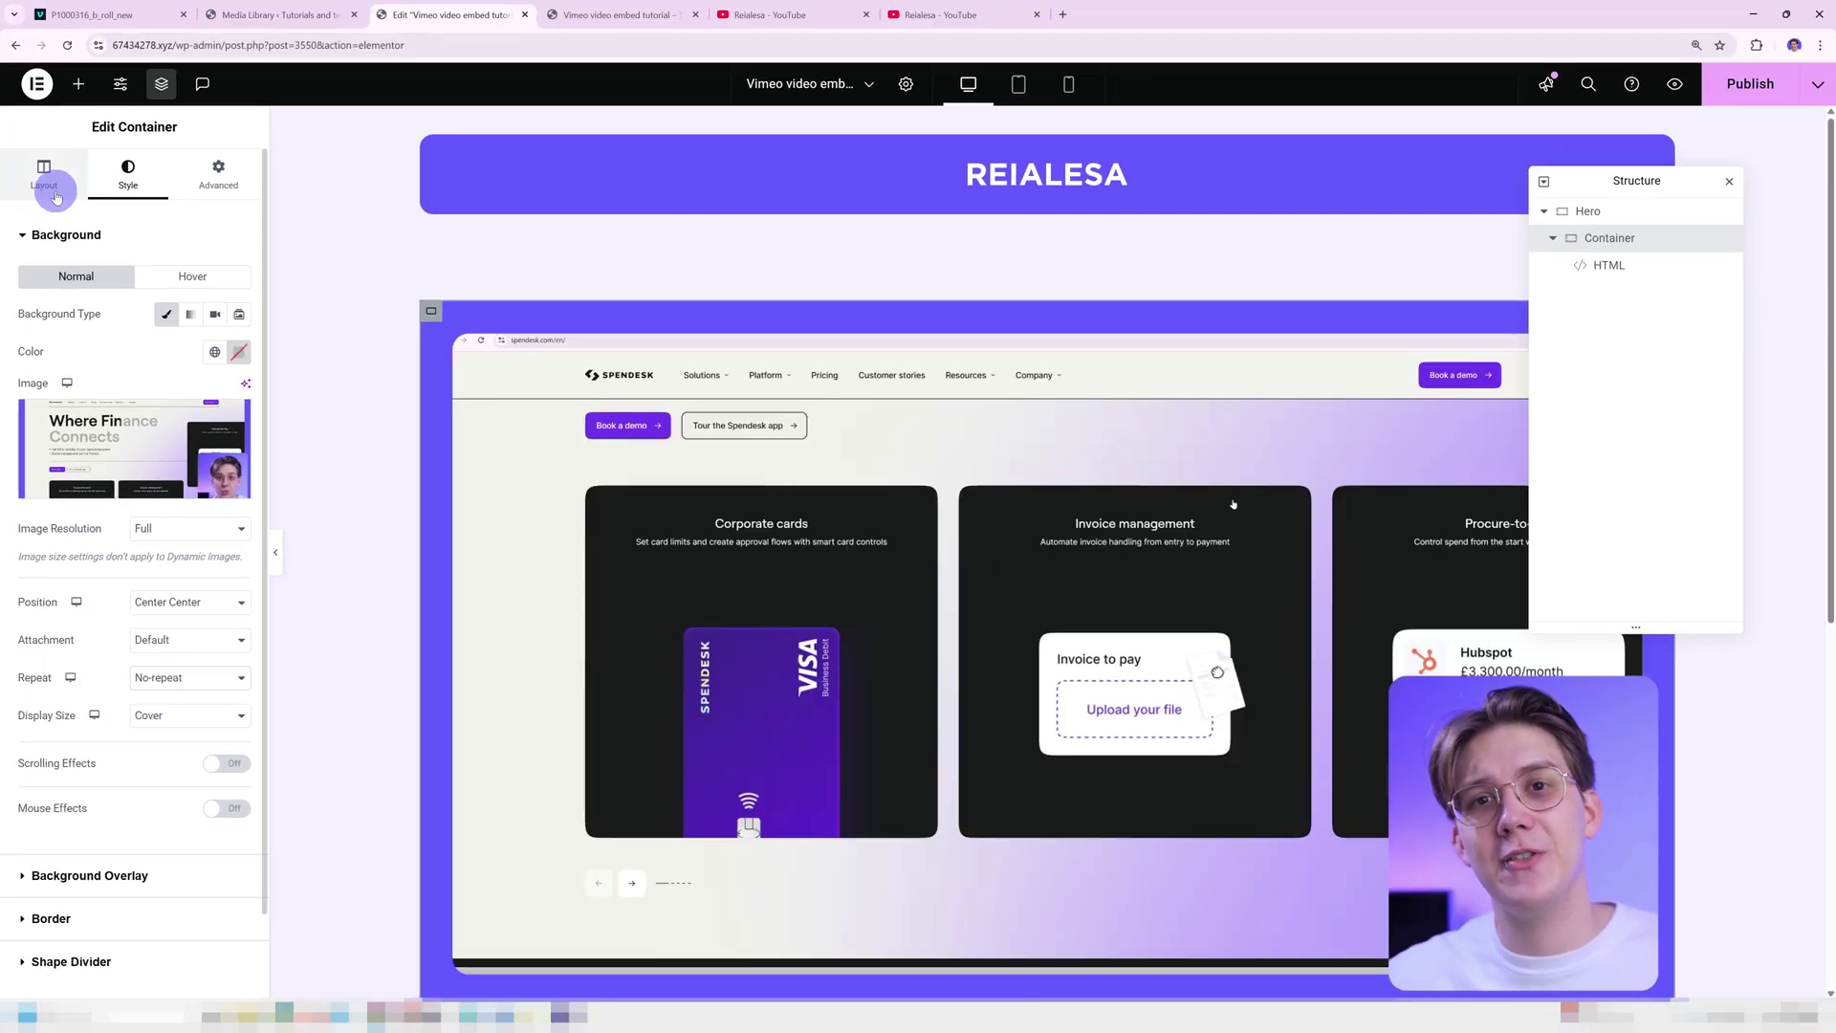
Set the HTML video widget's width to Full Width and check it on the live page
click(1609, 267)
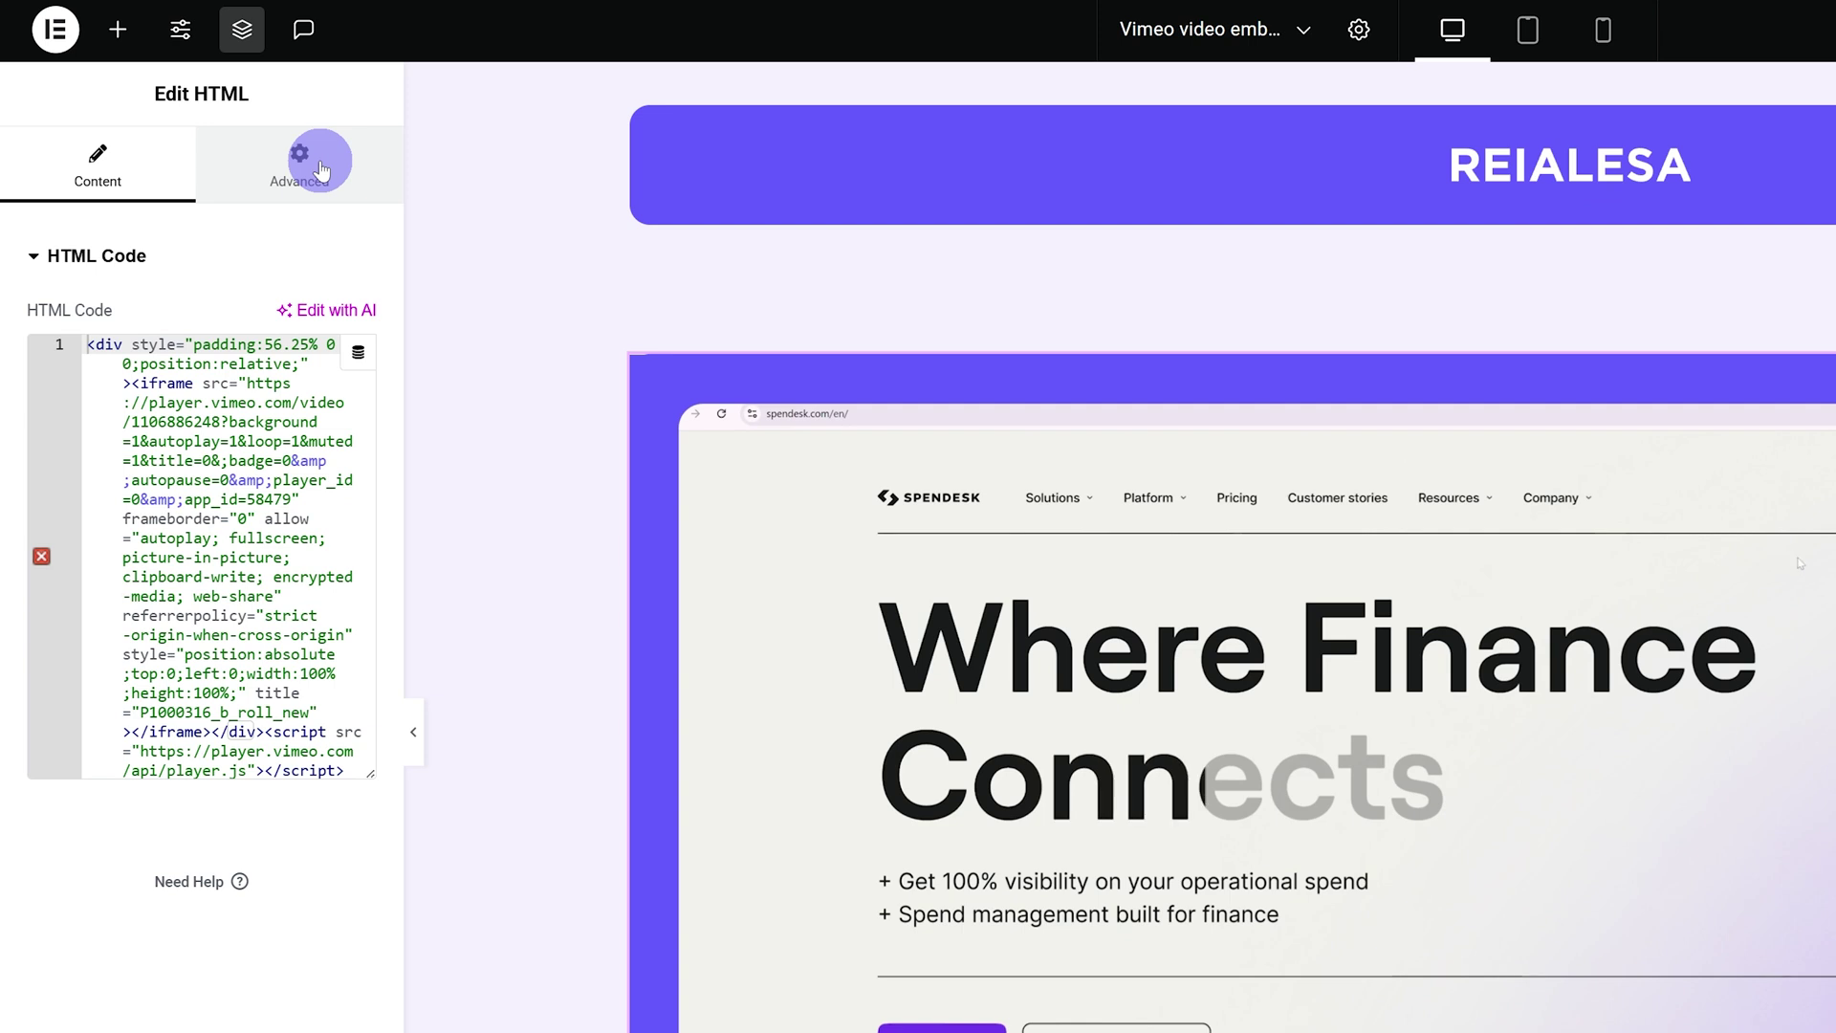
click(213, 178)
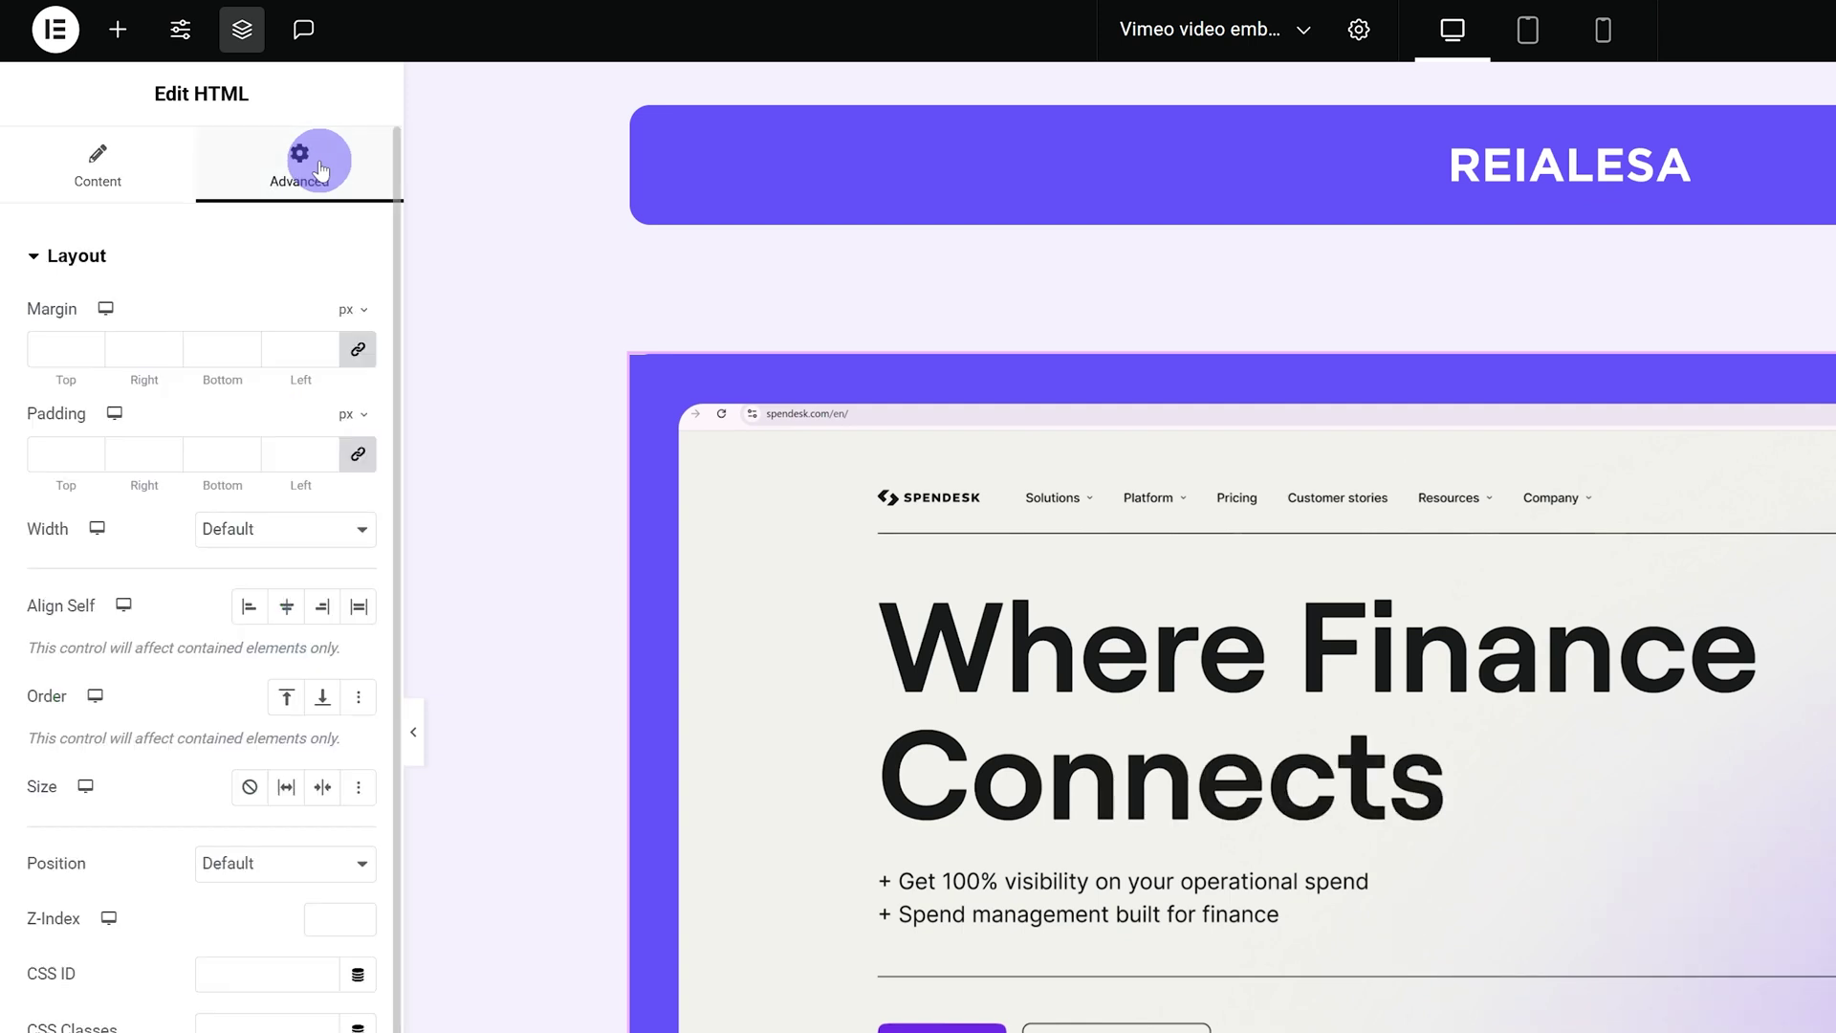
click(230, 529)
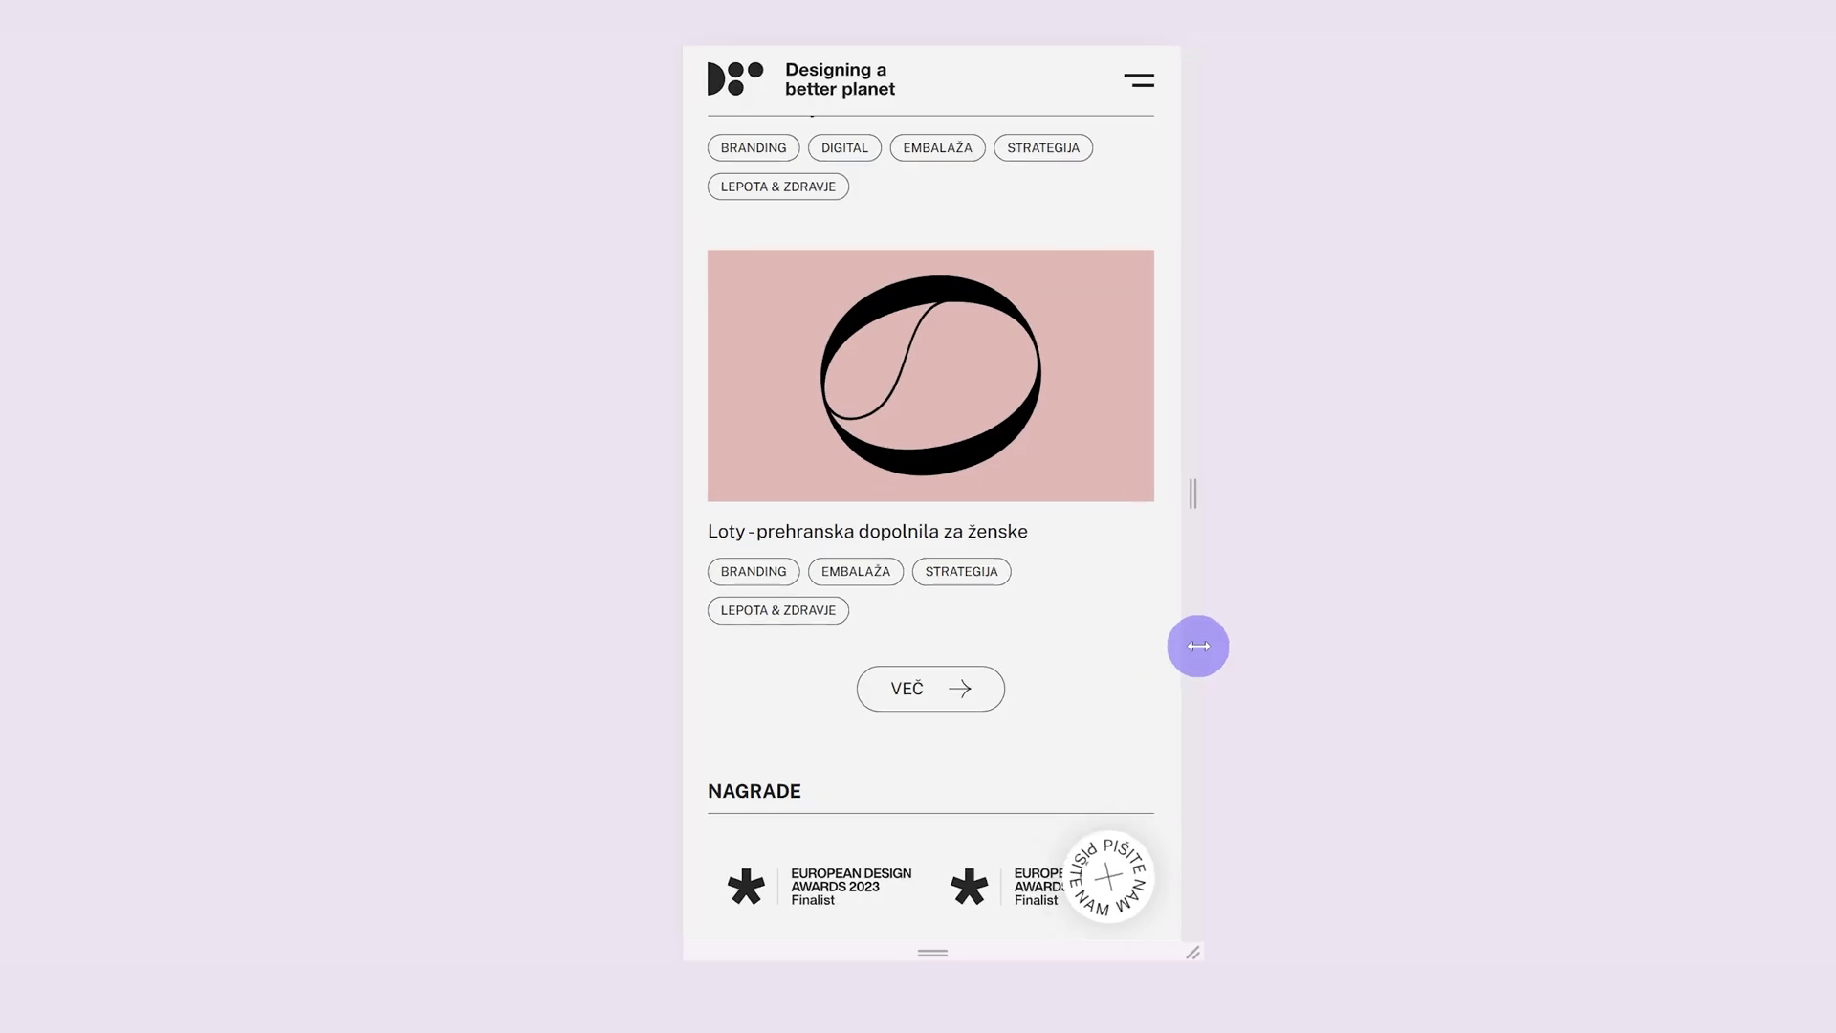
drag(1196, 643, 1332, 647)
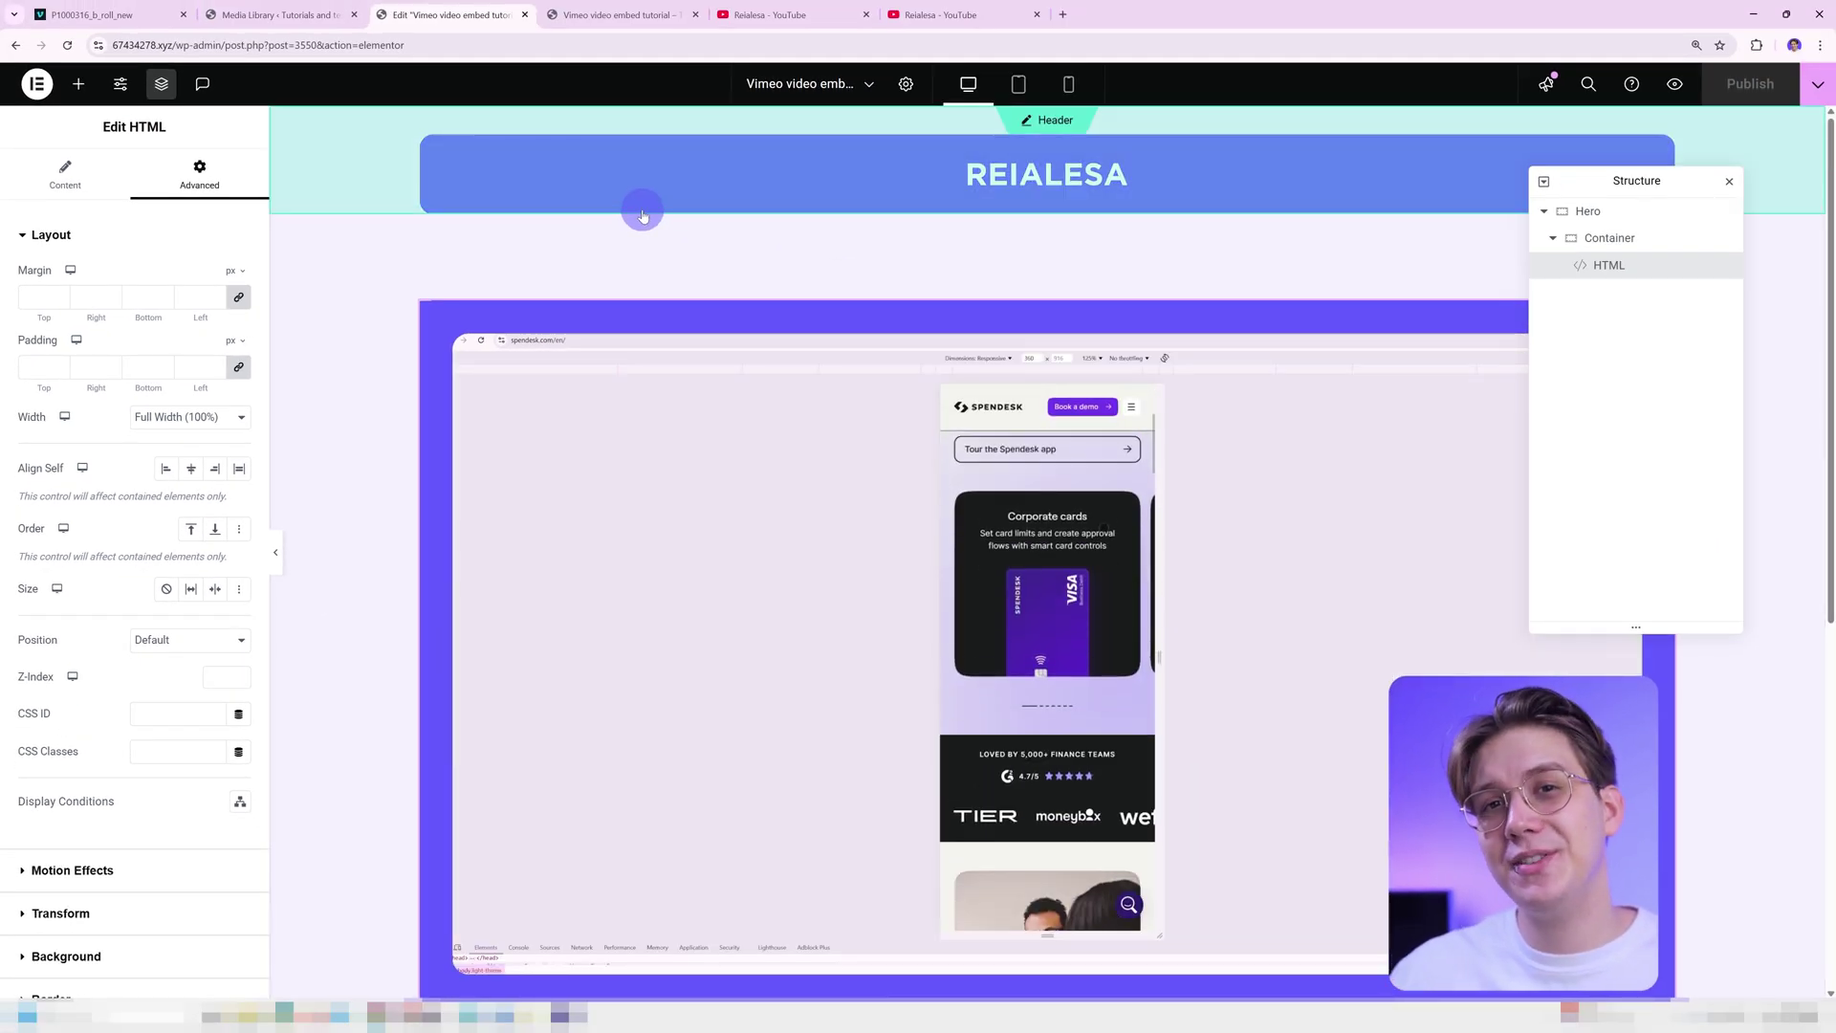
click(647, 16)
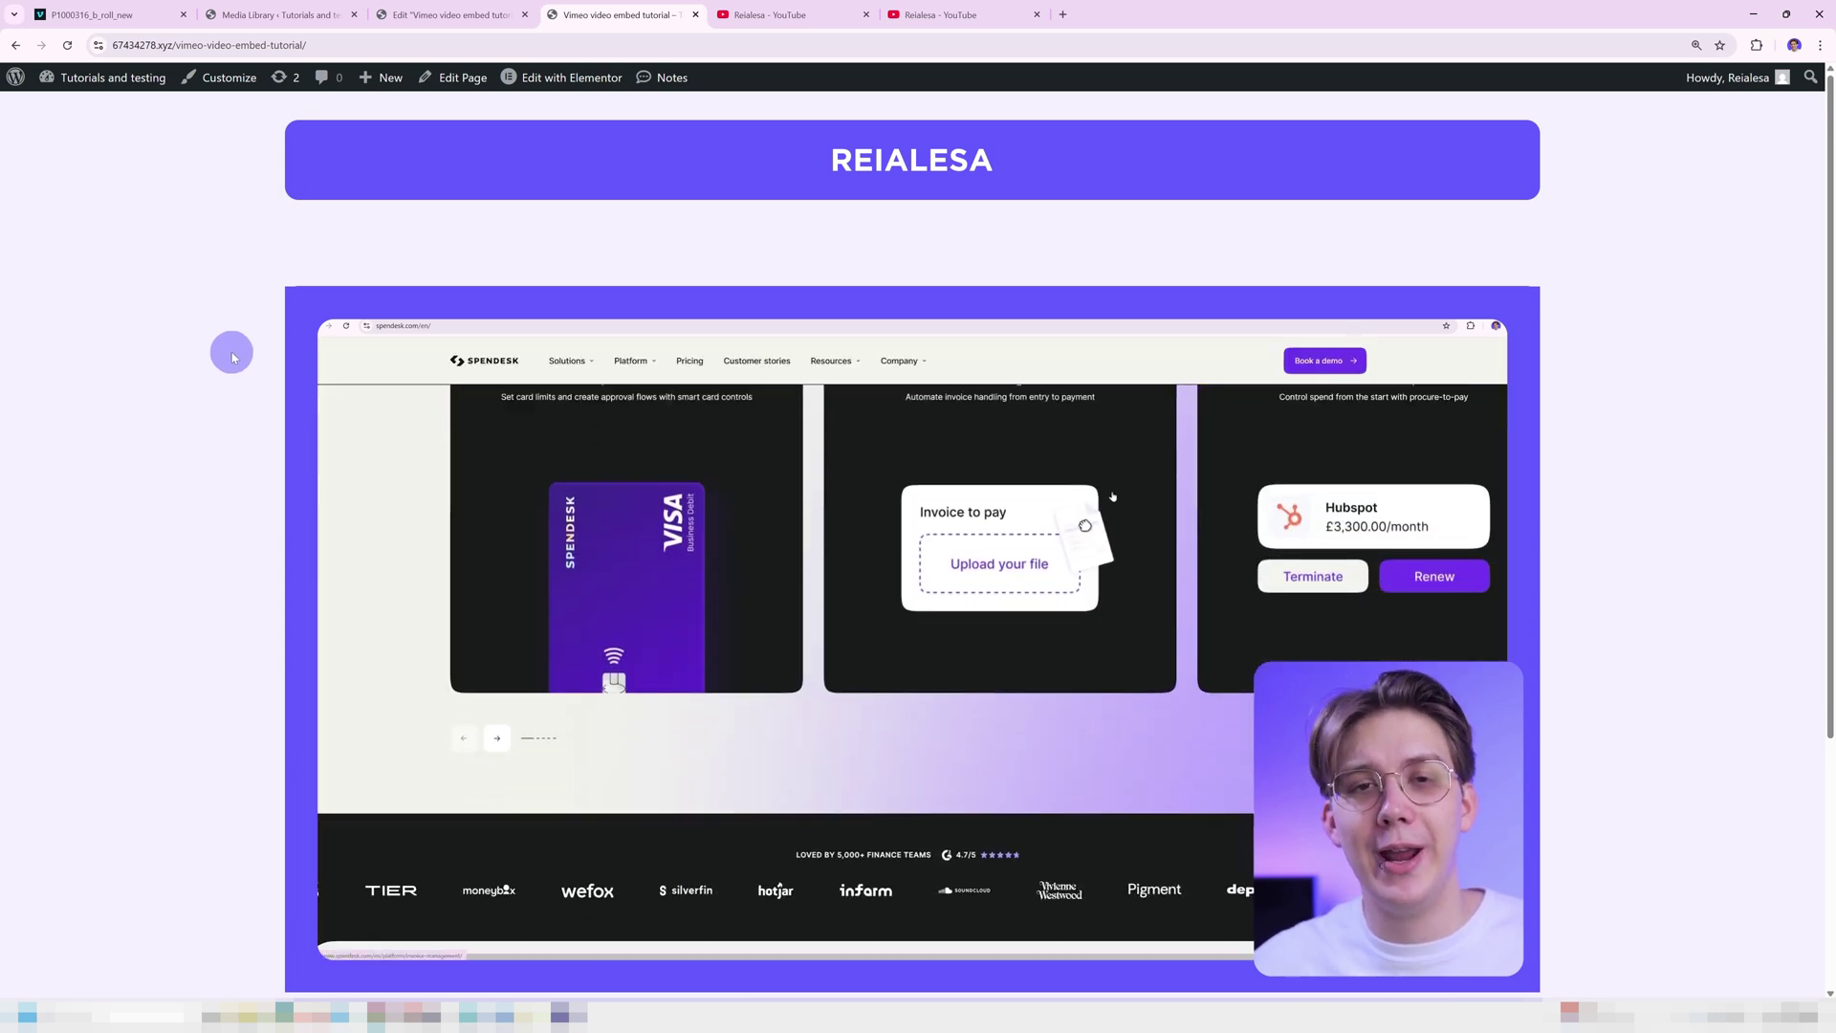
Add a Heading widget below the video in the Hero container
click(450, 14)
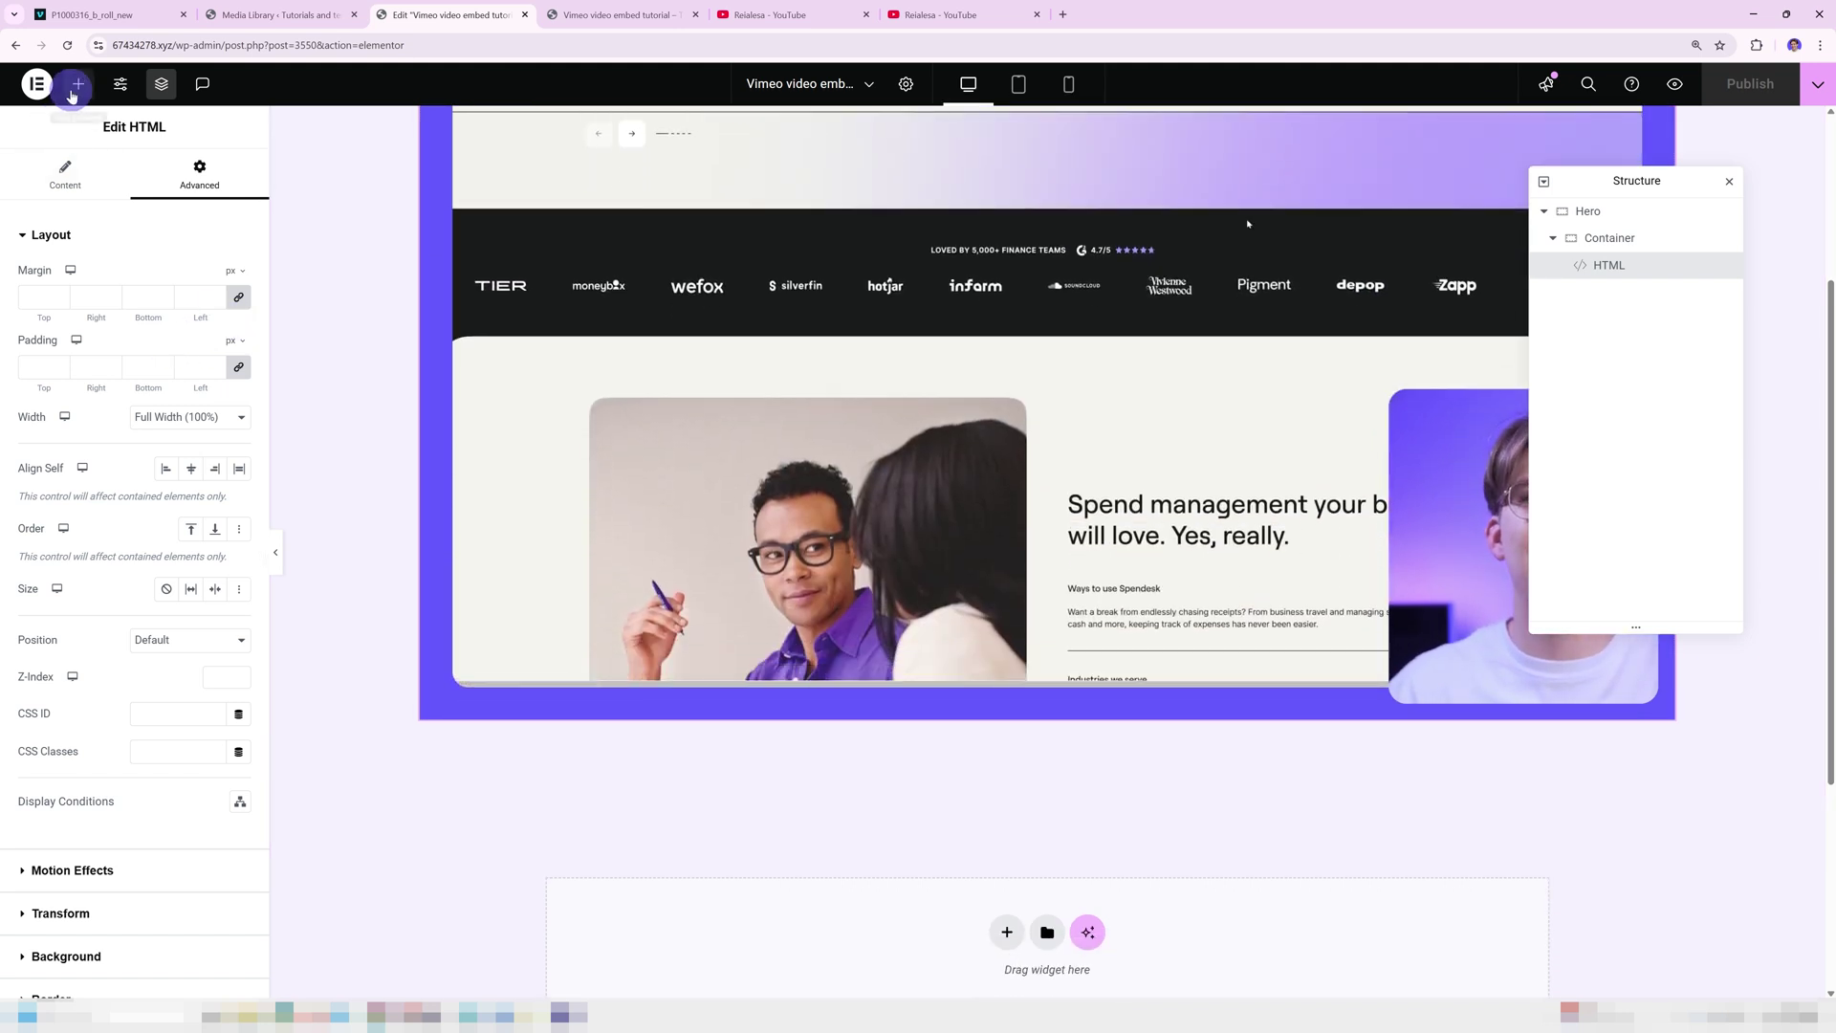
click(79, 84)
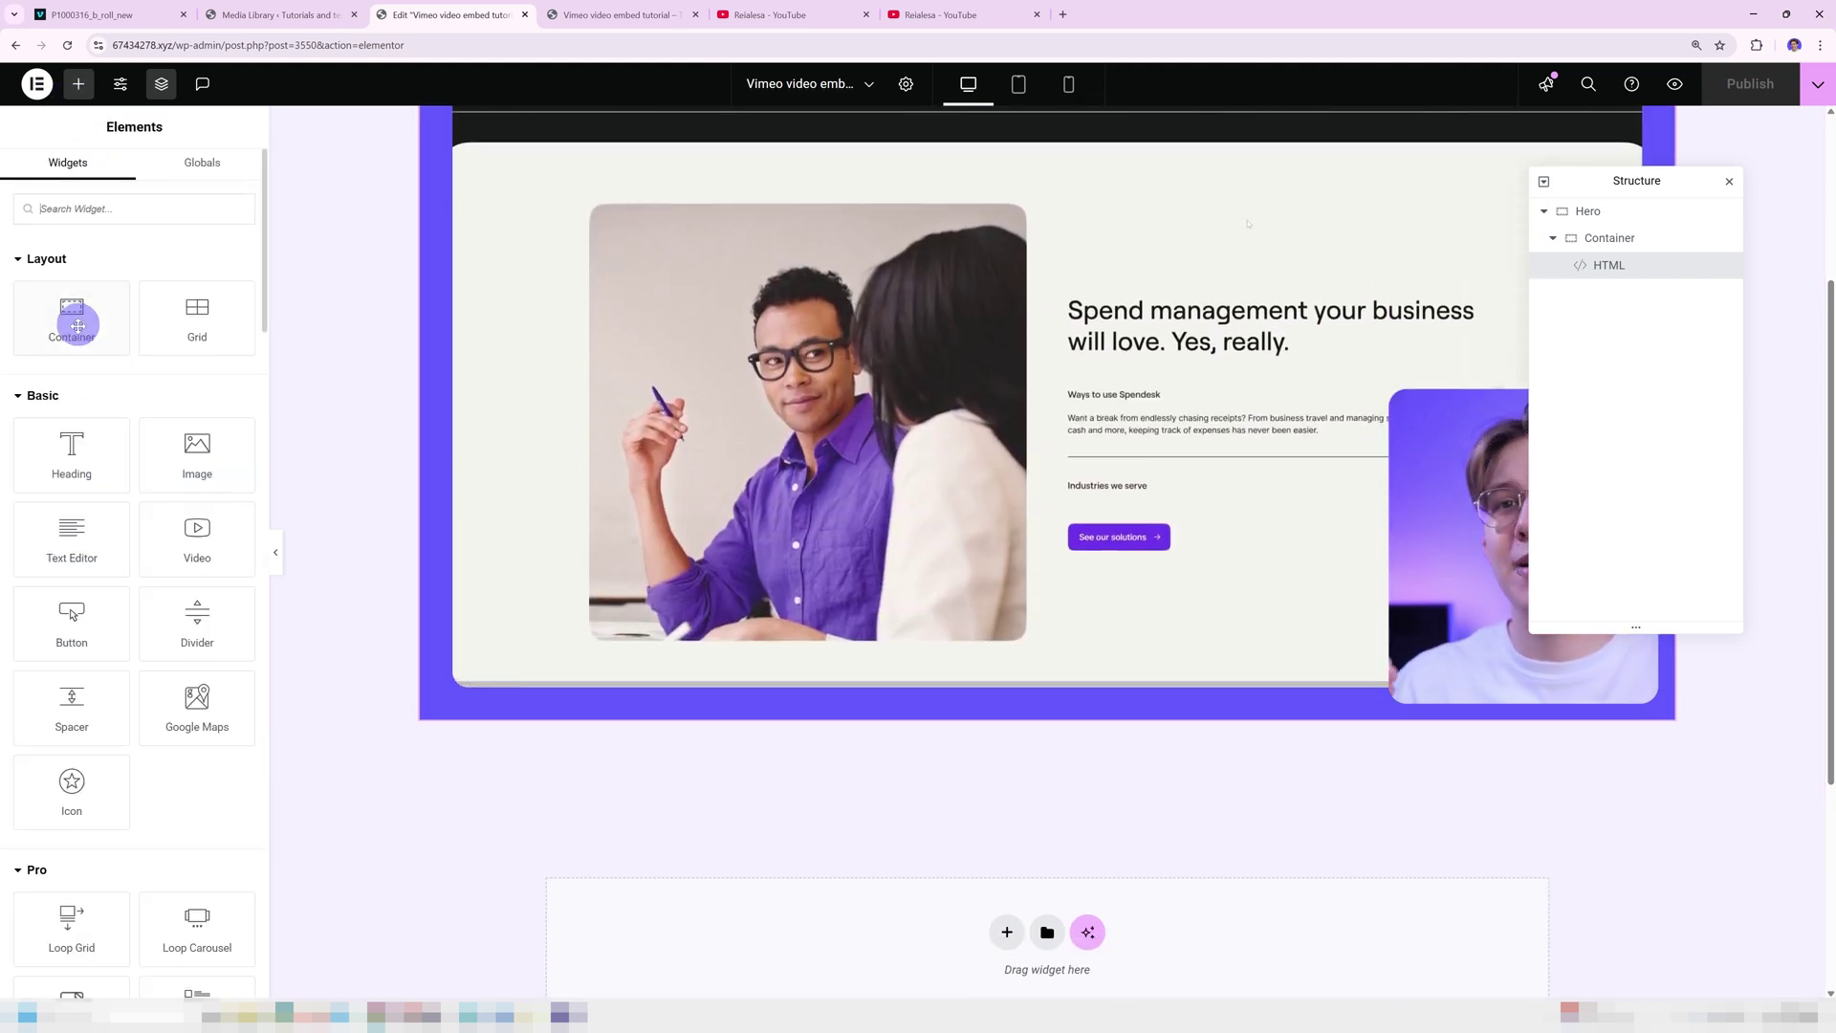
drag(71, 450, 803, 712)
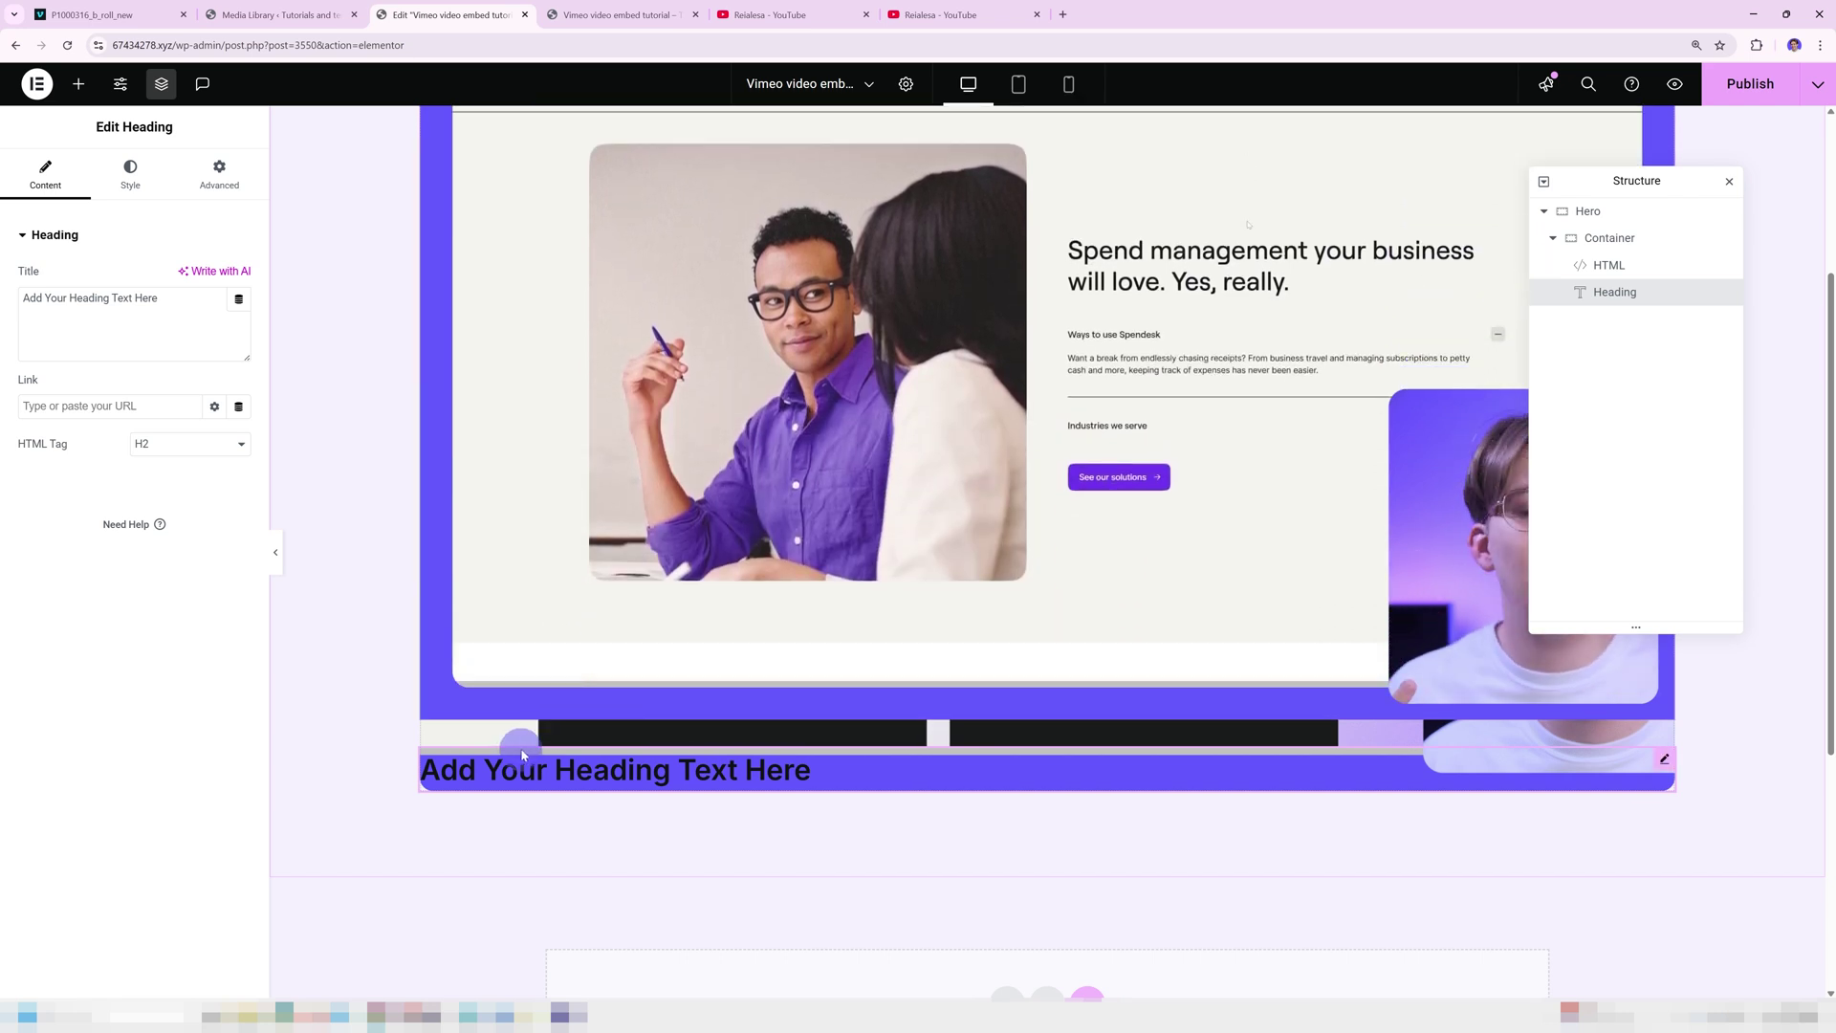
Bring up the placeholder heading's context menu to delete it
right_click(516, 768)
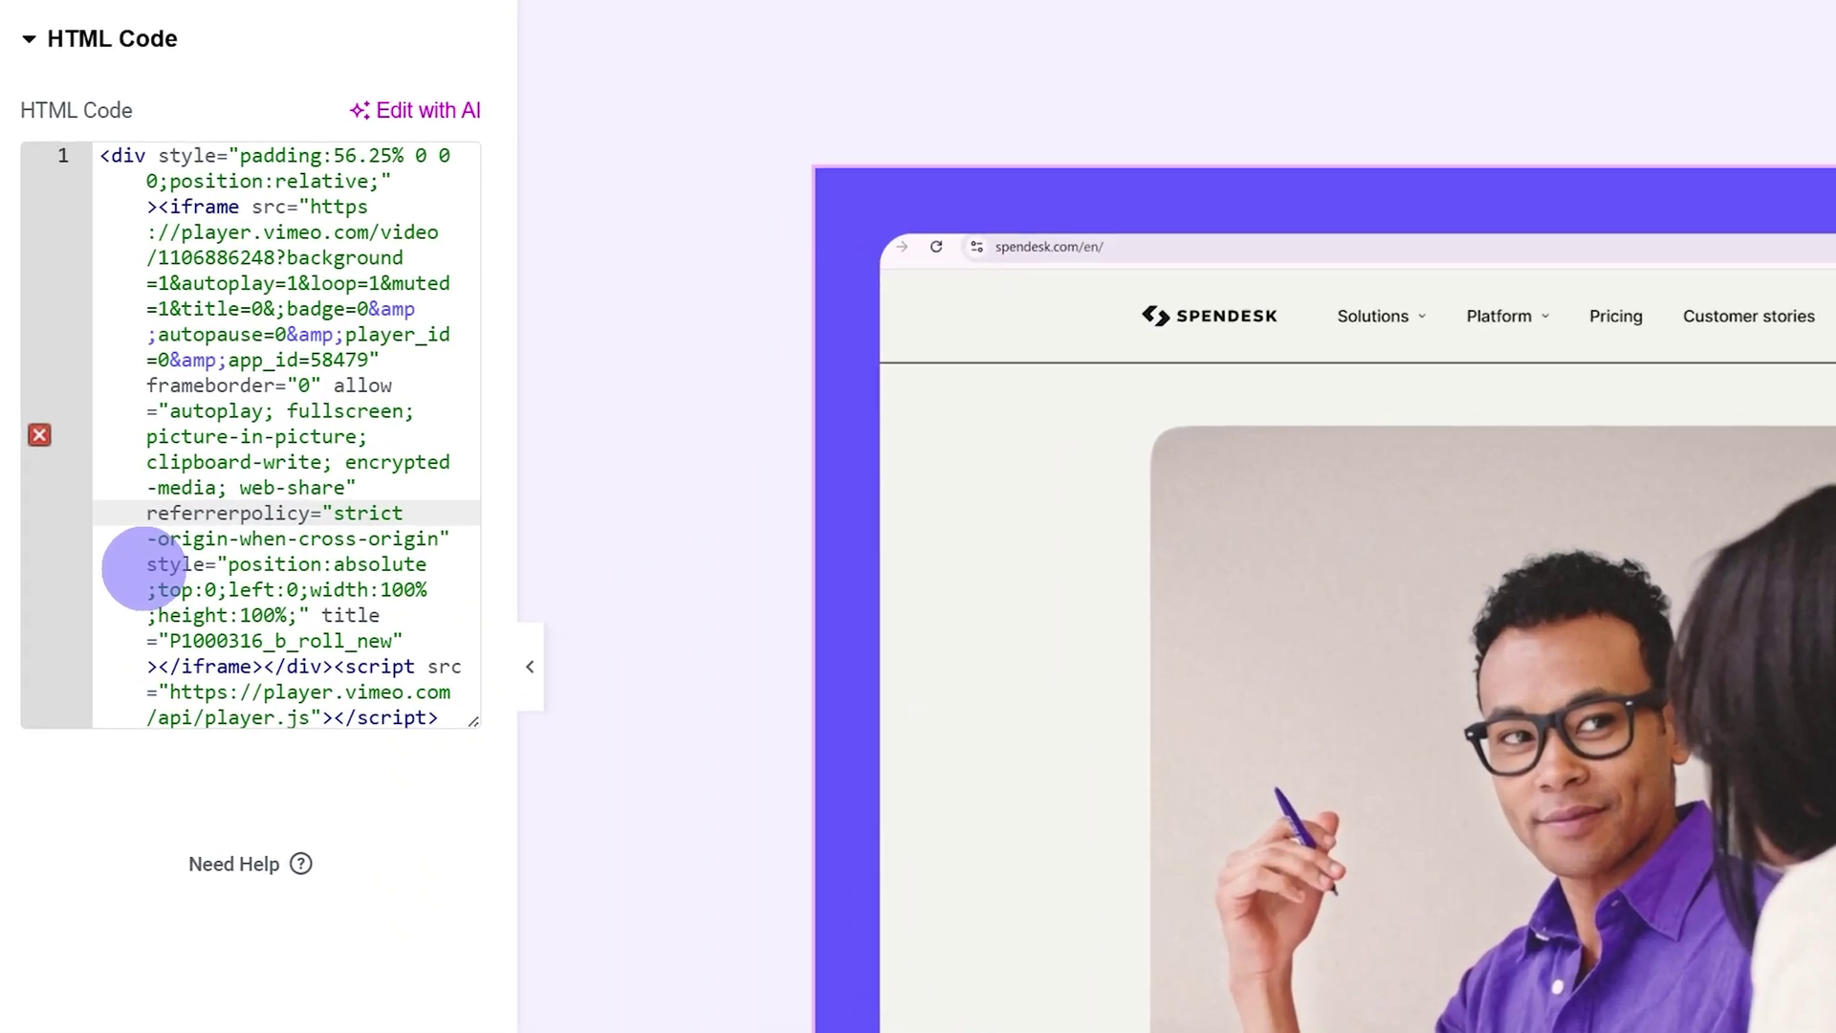
Add border-radius:15px; to the Vimeo iframe's inline style after height:100%;
double_click(191, 565)
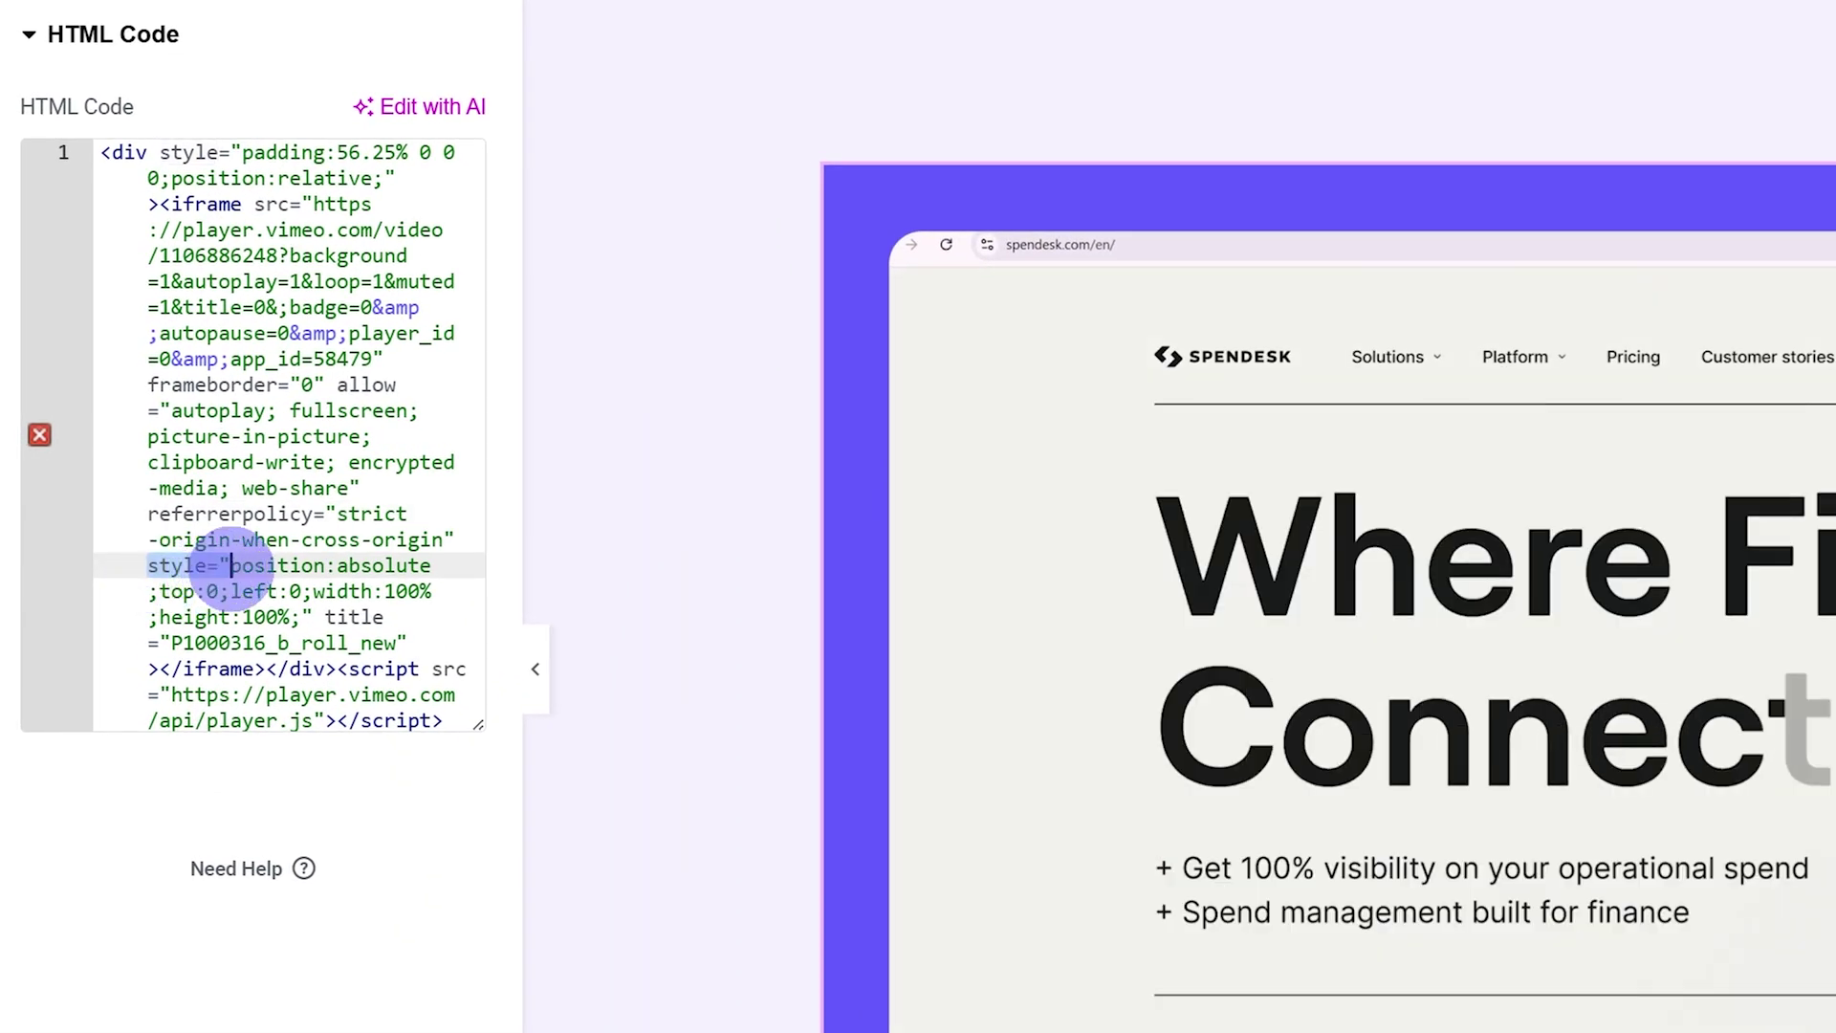
click(242, 566)
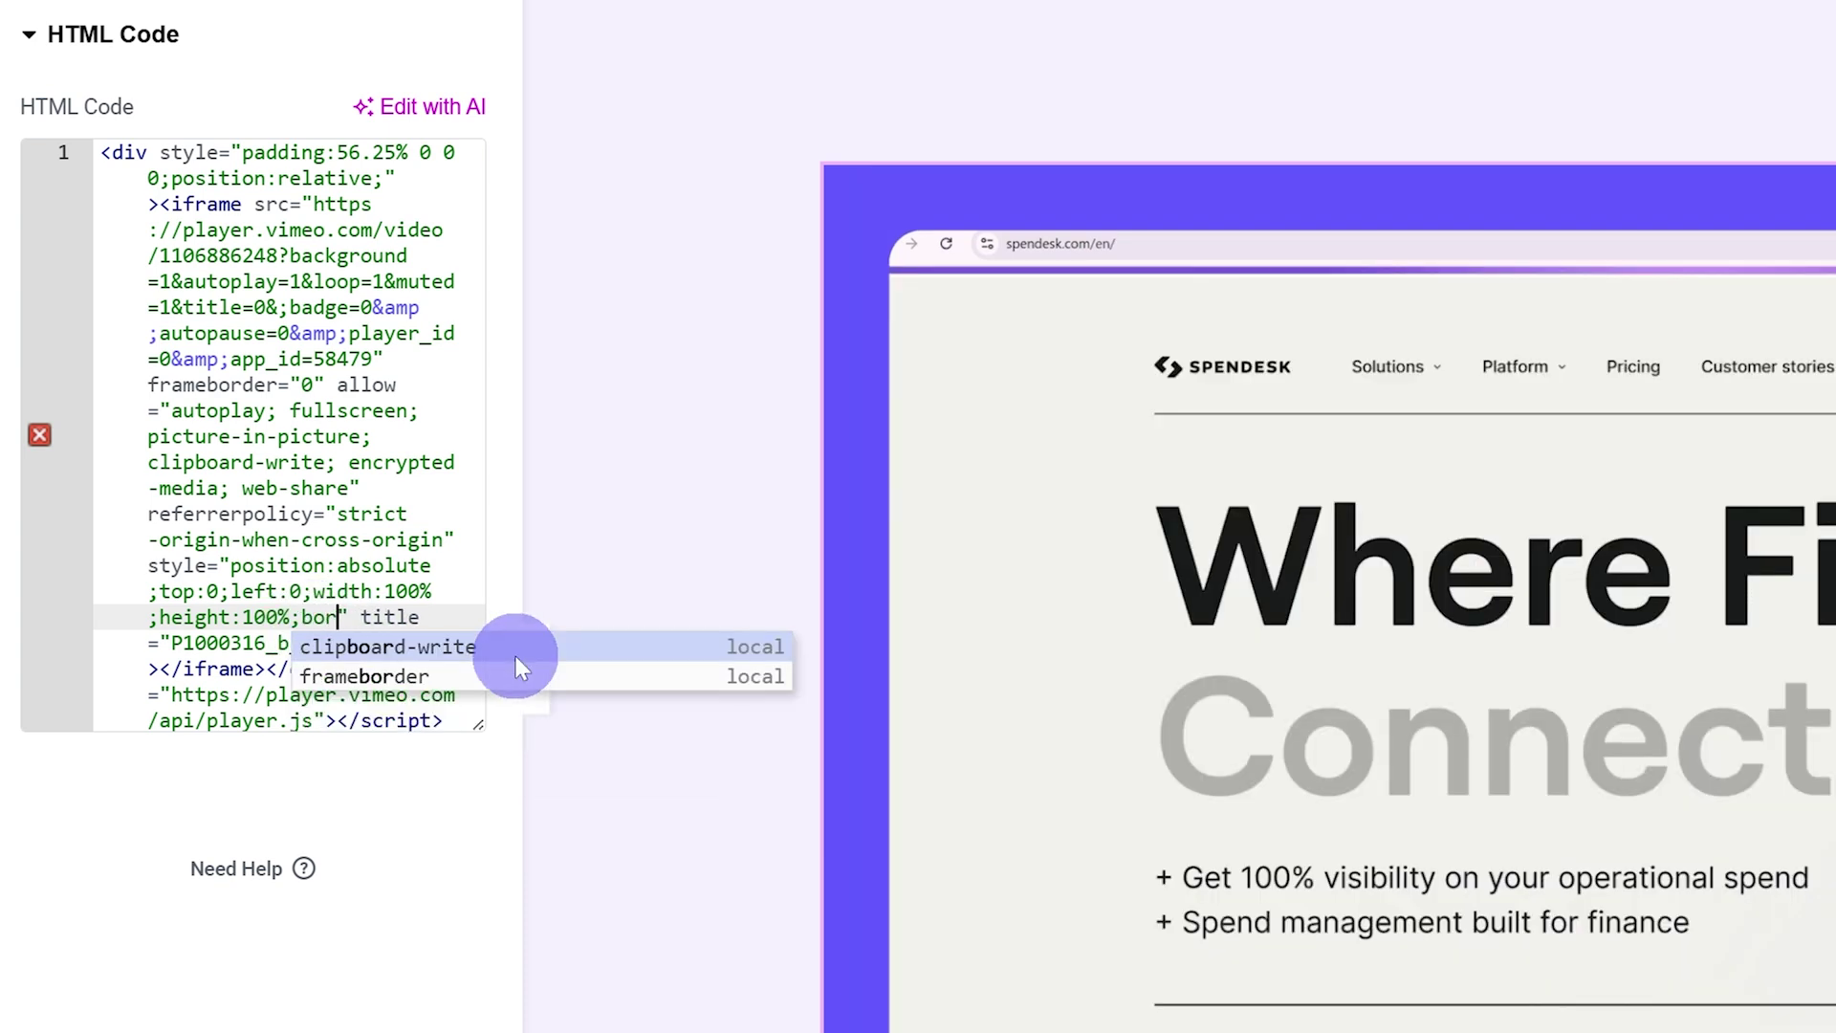
text(s:)
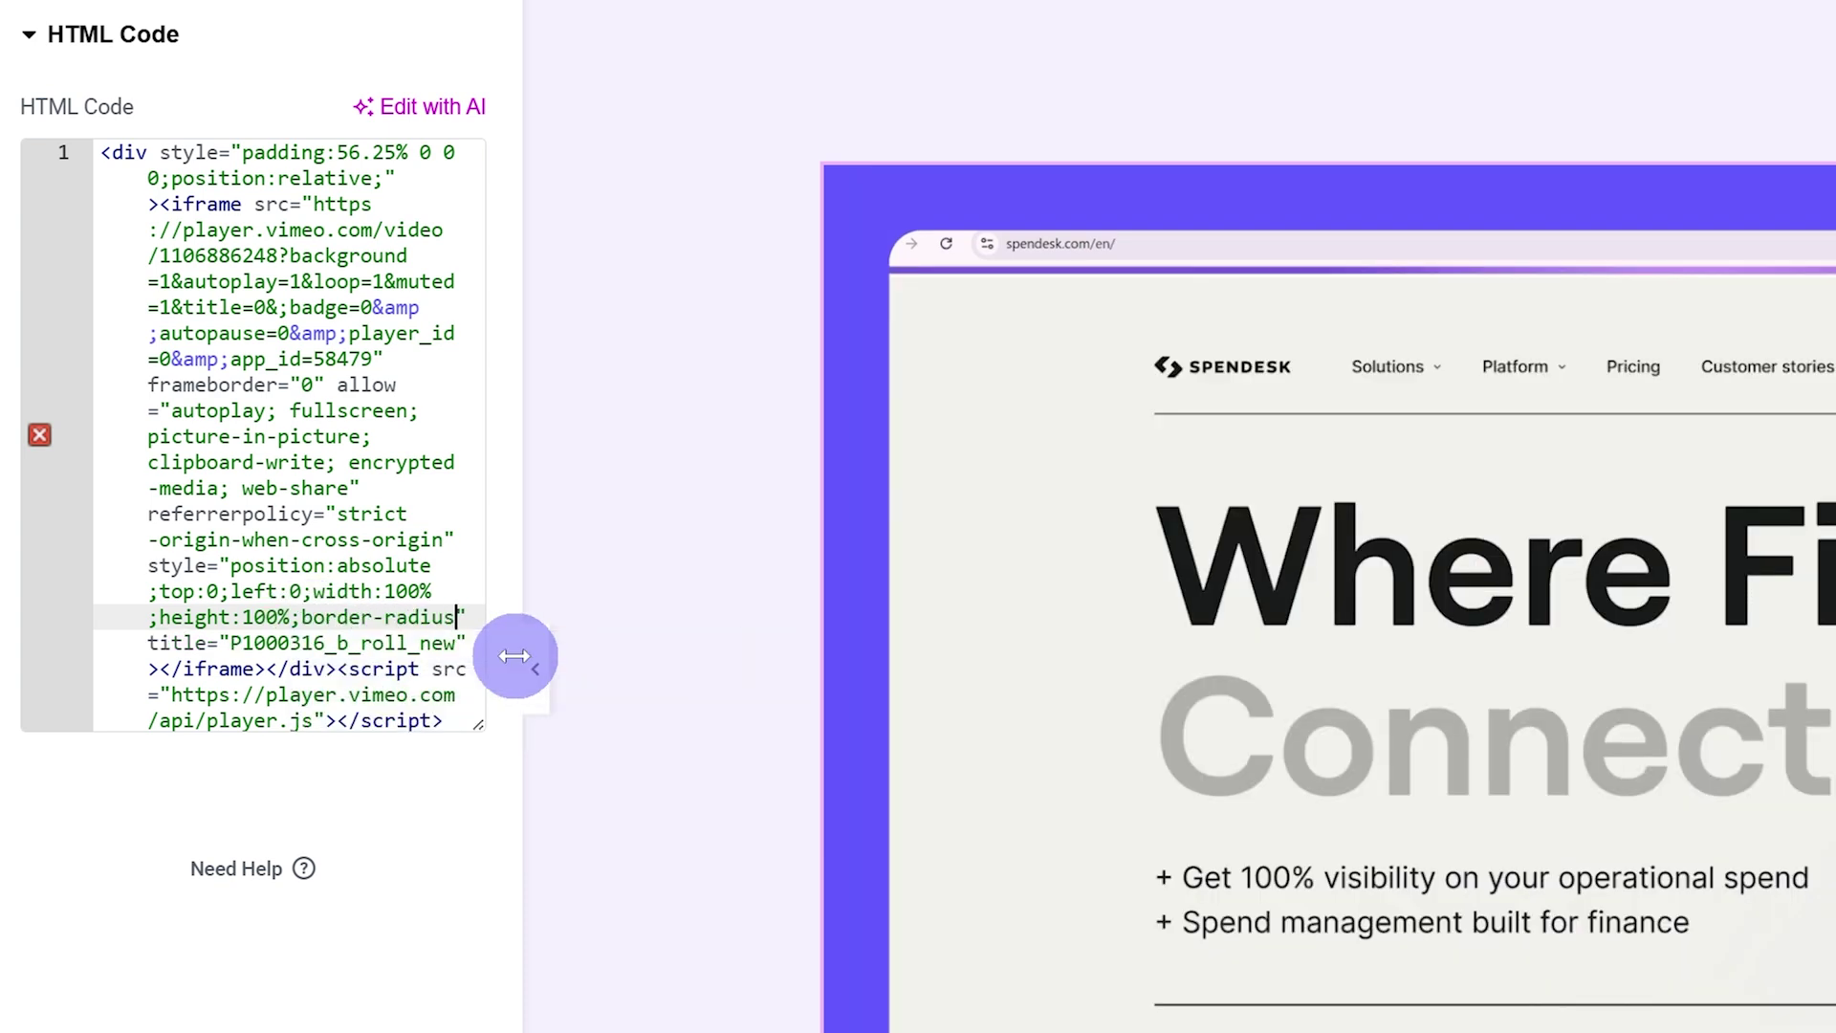
text(15px)
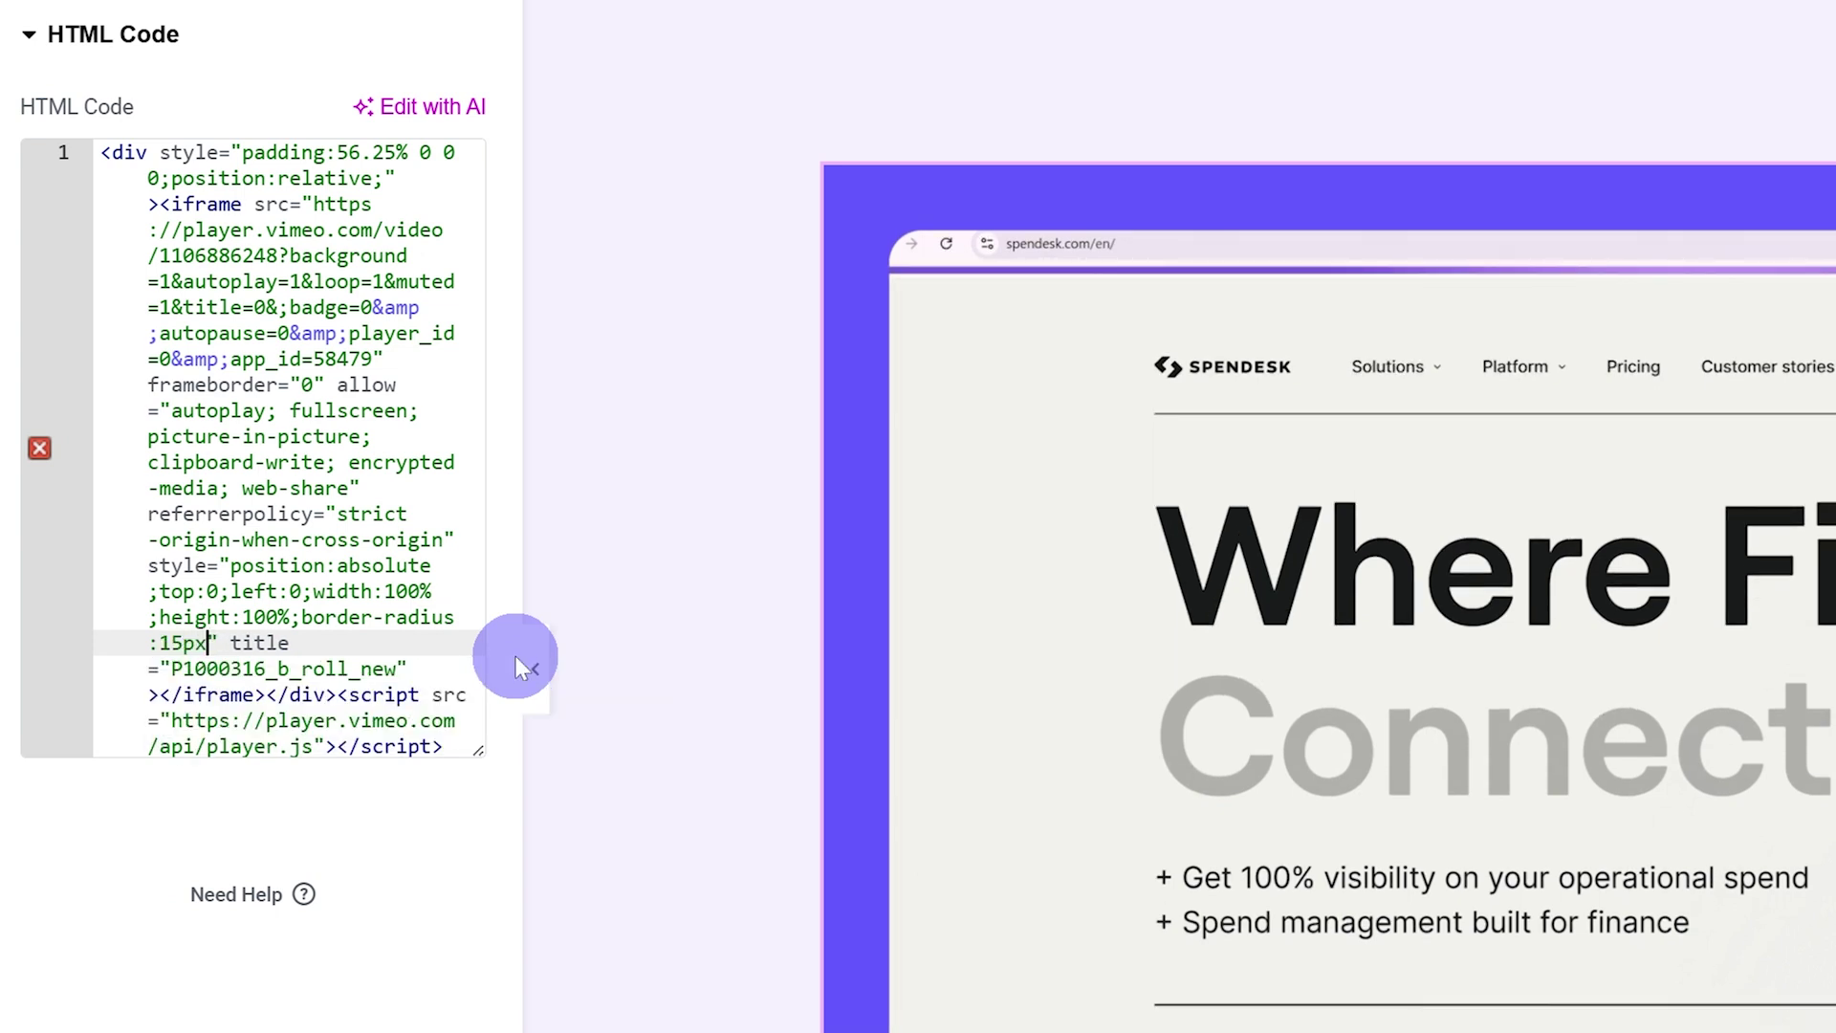
text(;)
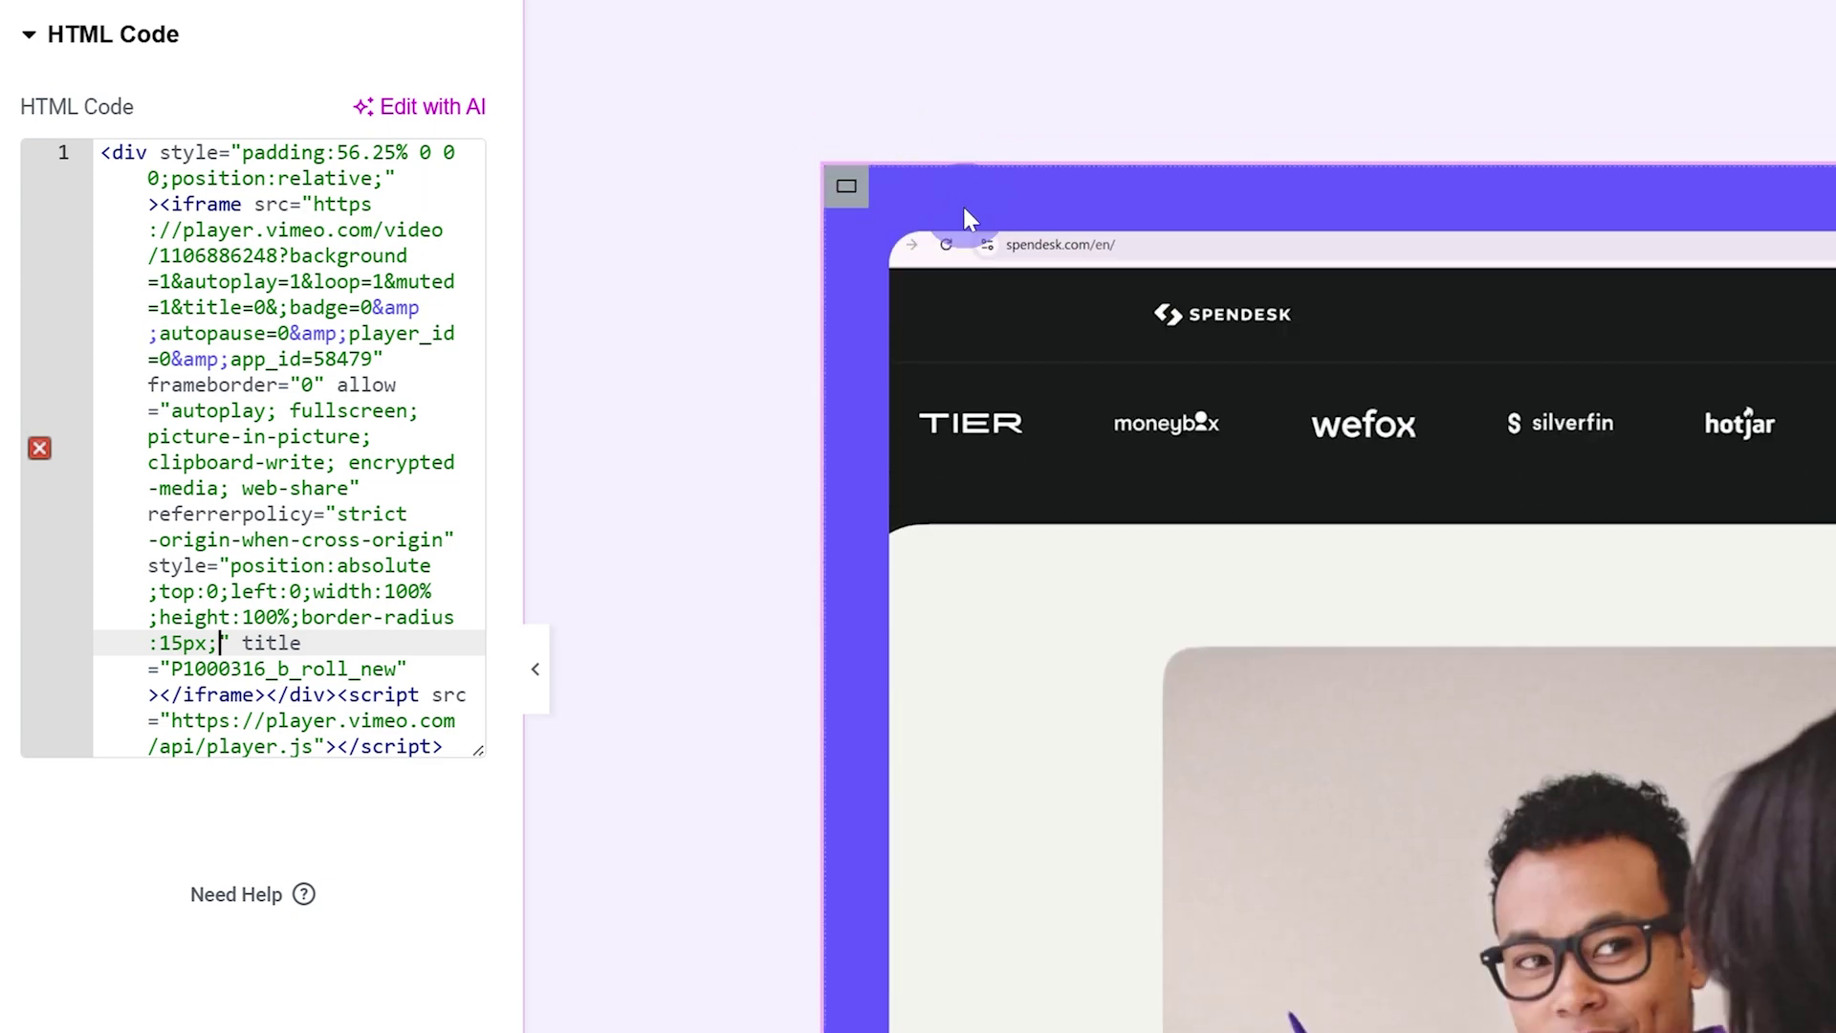
click(907, 173)
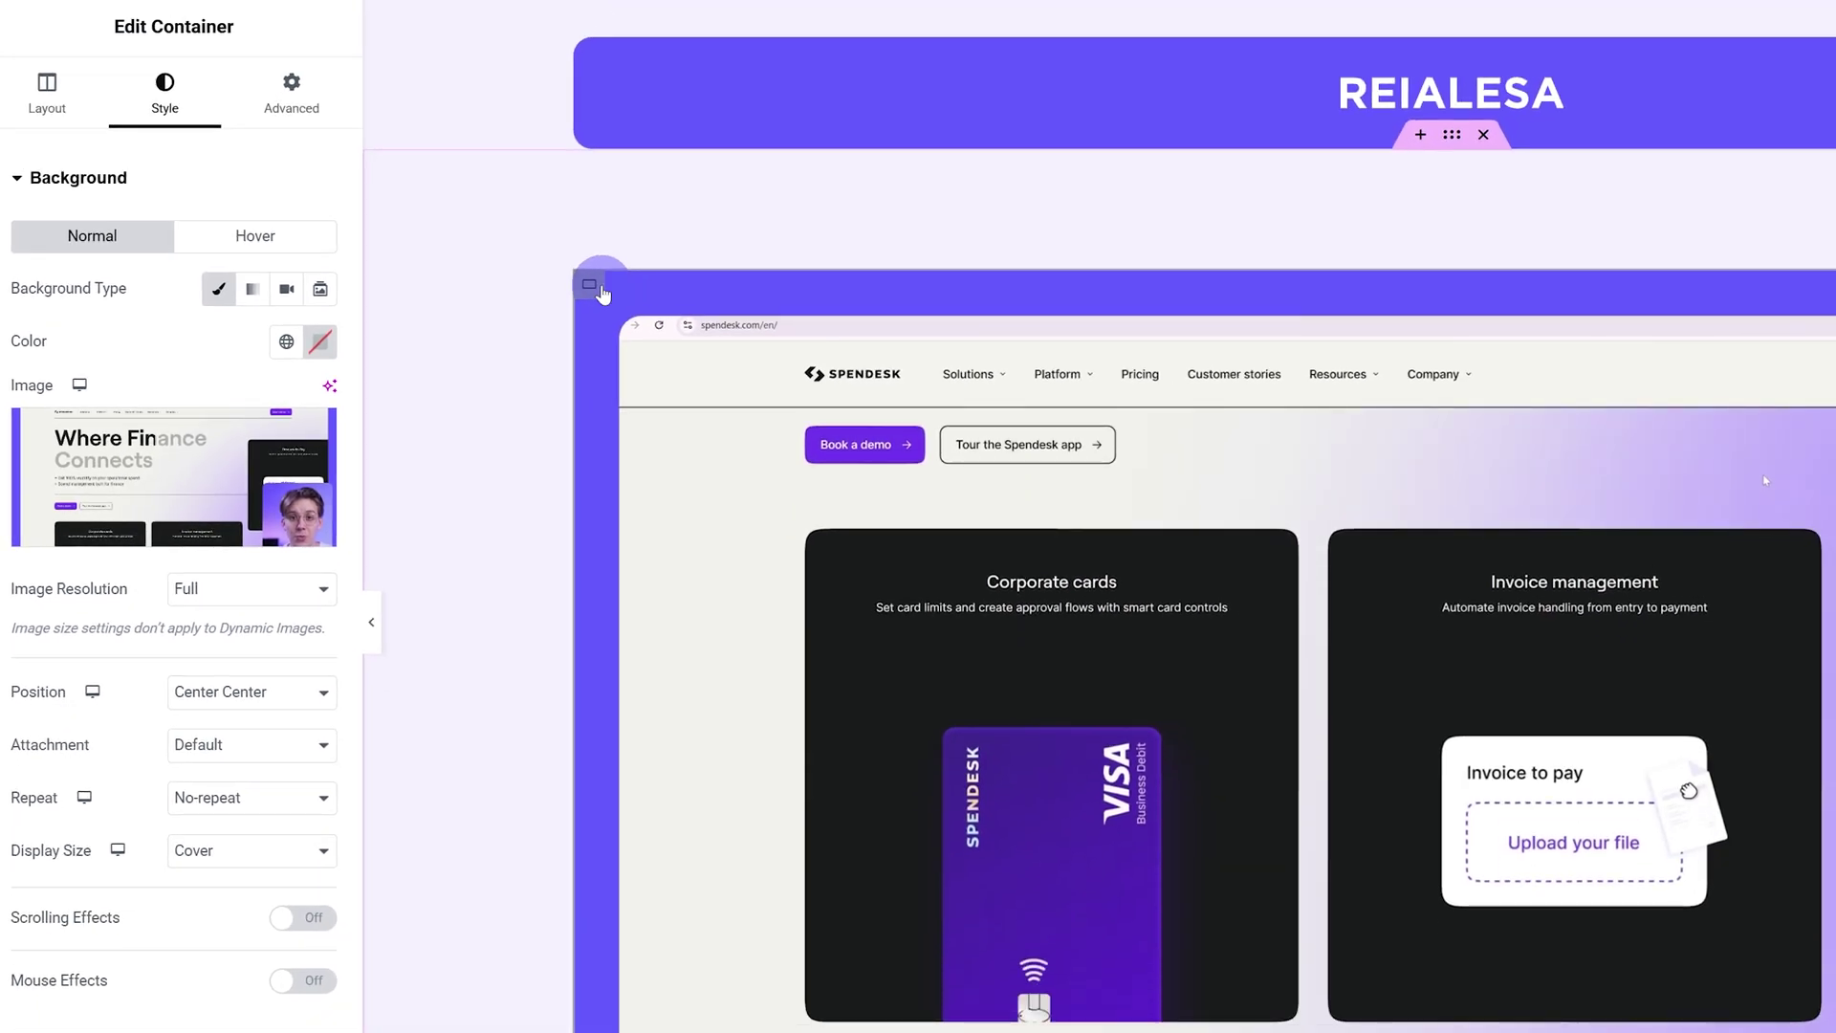
Set the container's linked Border Radius to 15 px, then select the video HTML widget
scroll(251, 777, down, 2)
click(73, 1000)
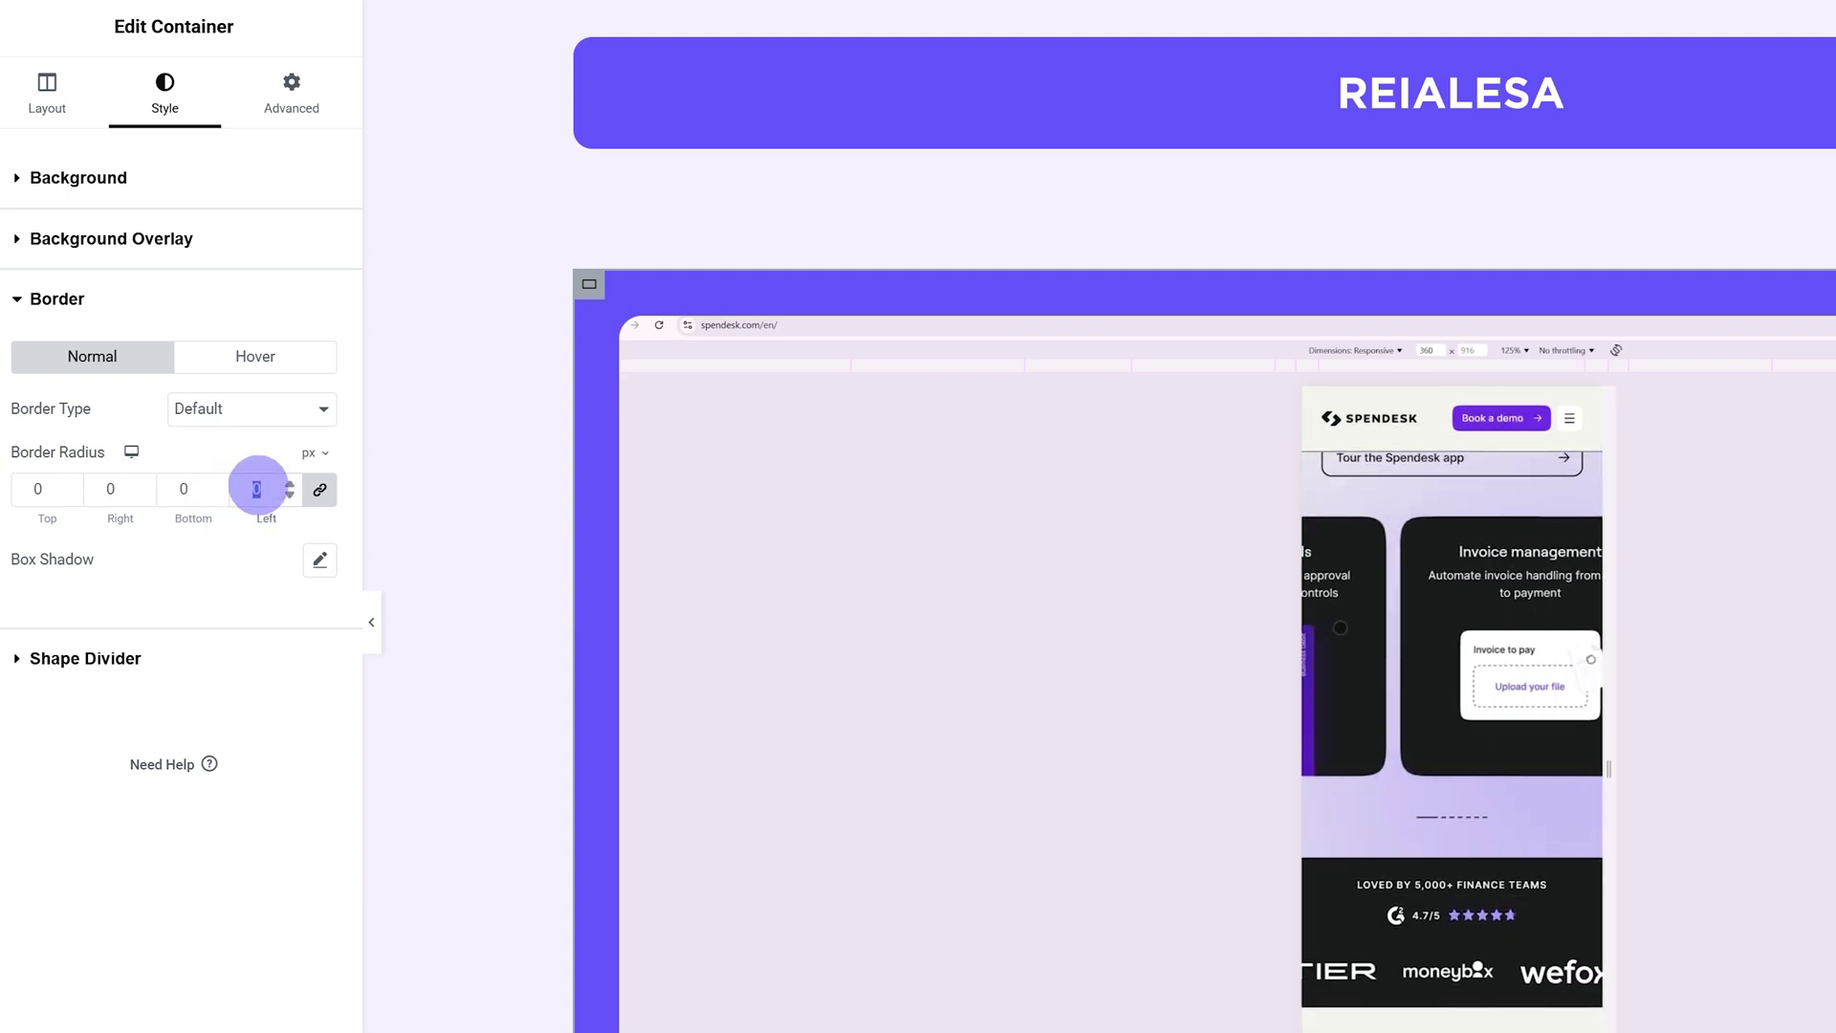
text(15)
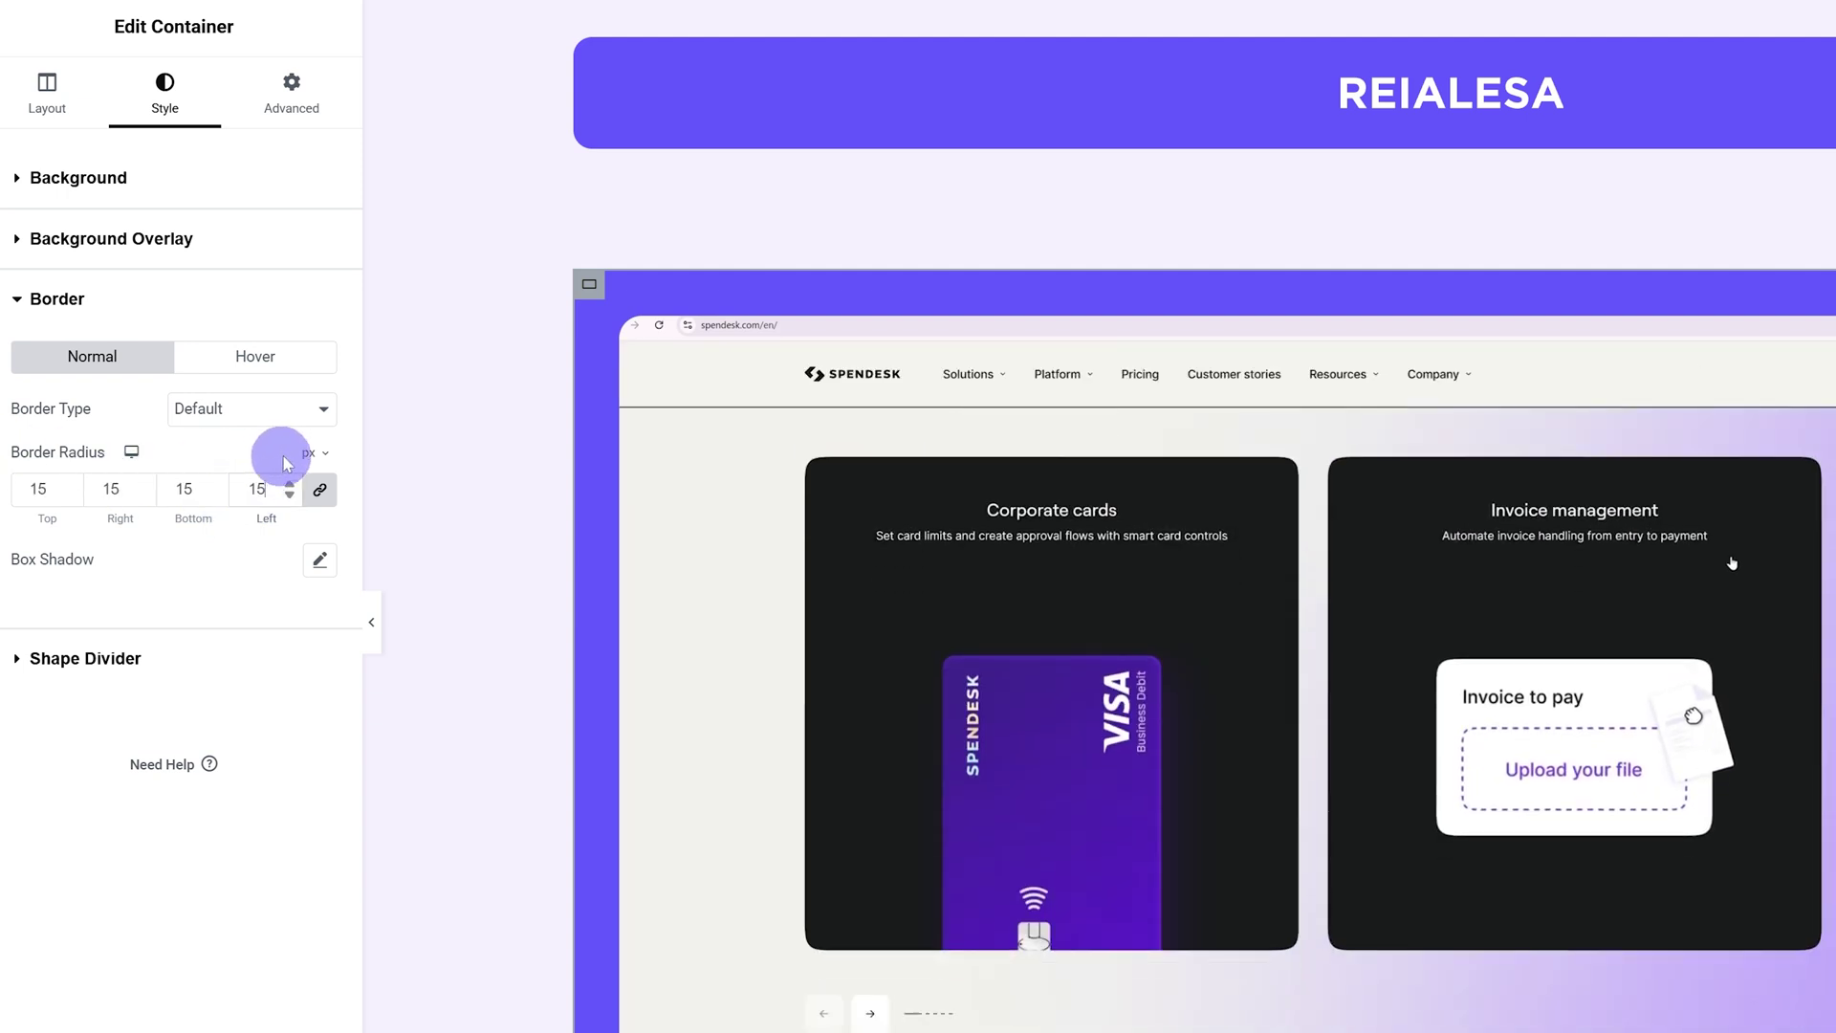
scroll(1711, 497, down, 4)
scroll(1673, 401, up, 3)
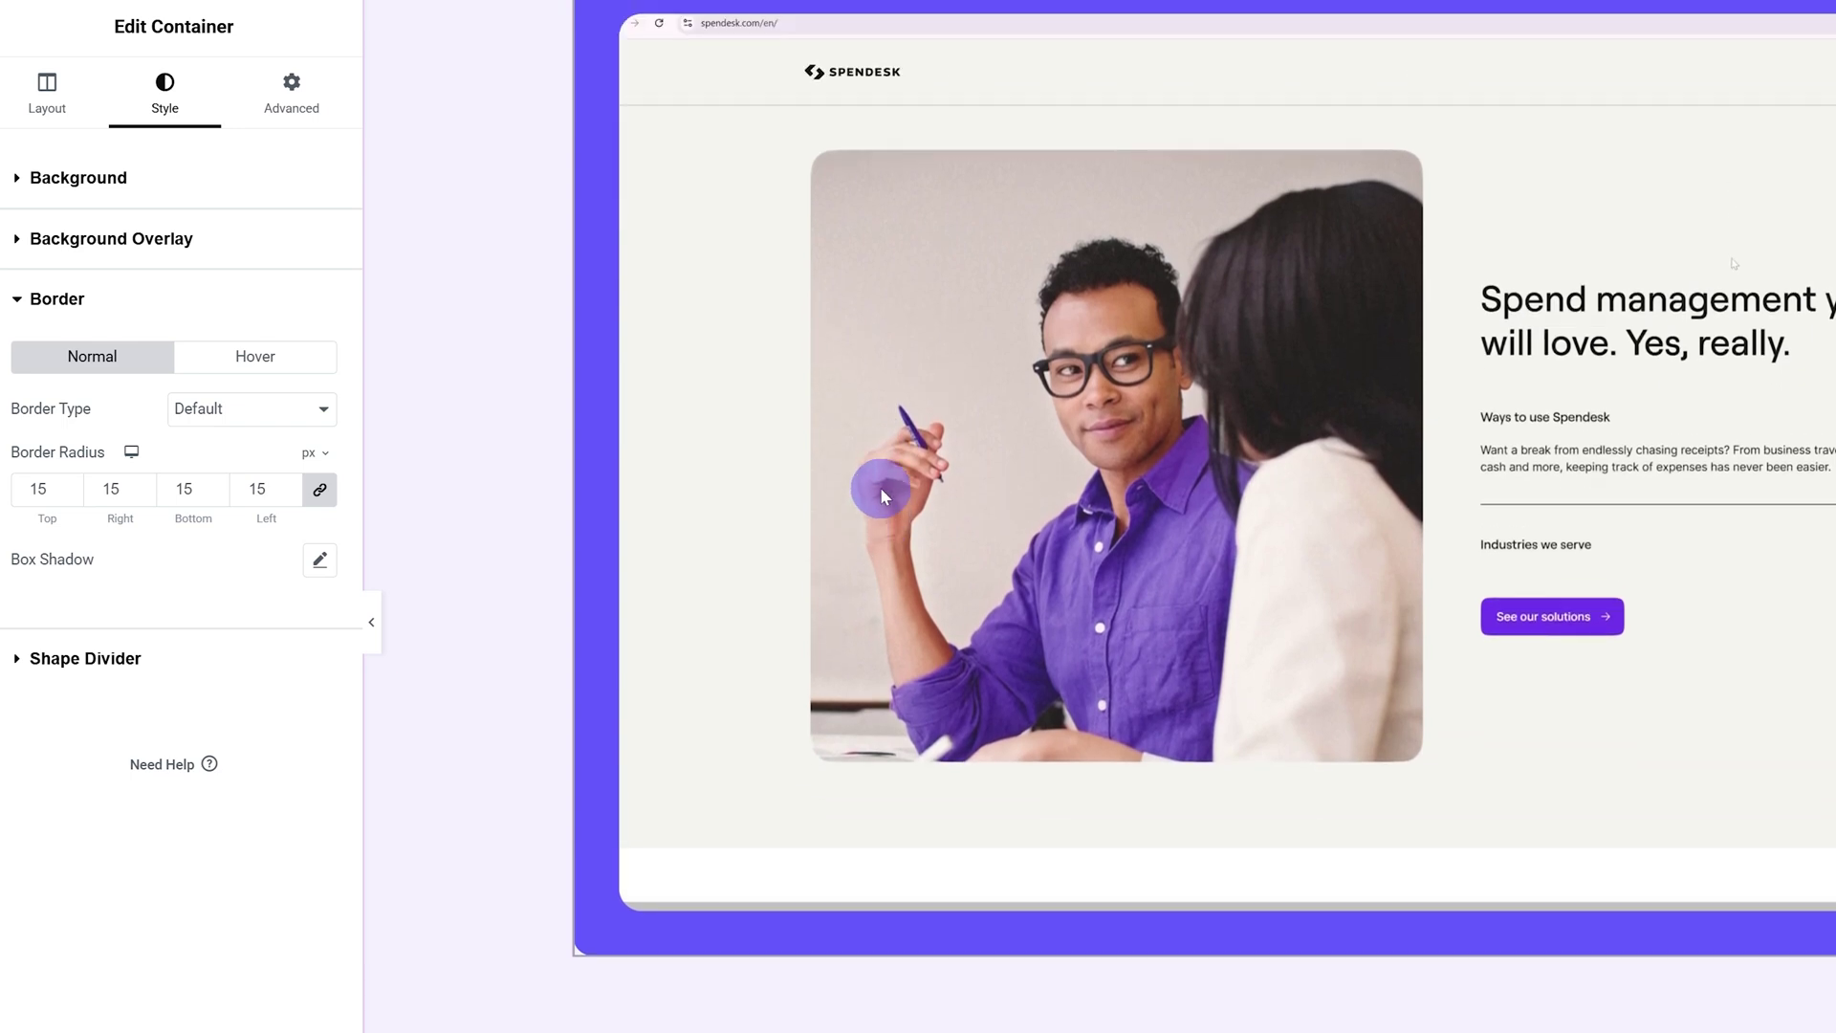
click(1630, 308)
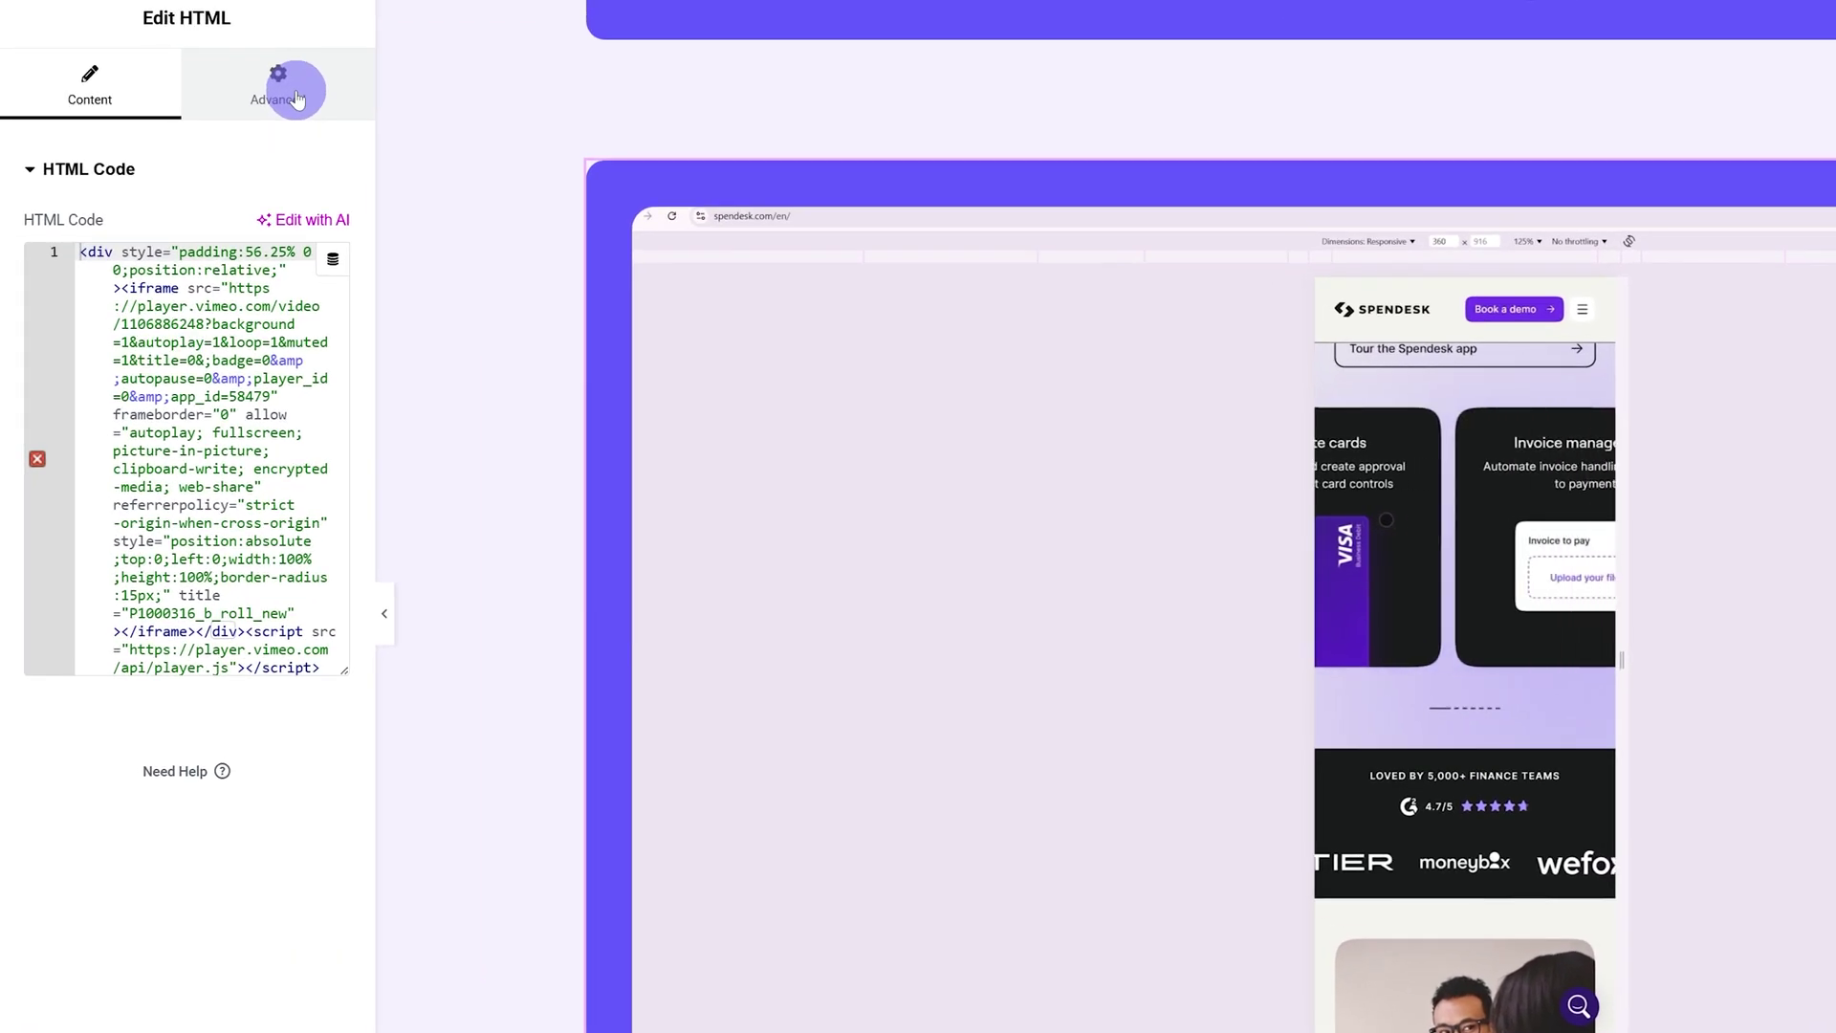
Expand the Border section in the HTML widget's Advanced tab
click(210, 182)
scroll(98, 881, down, 3)
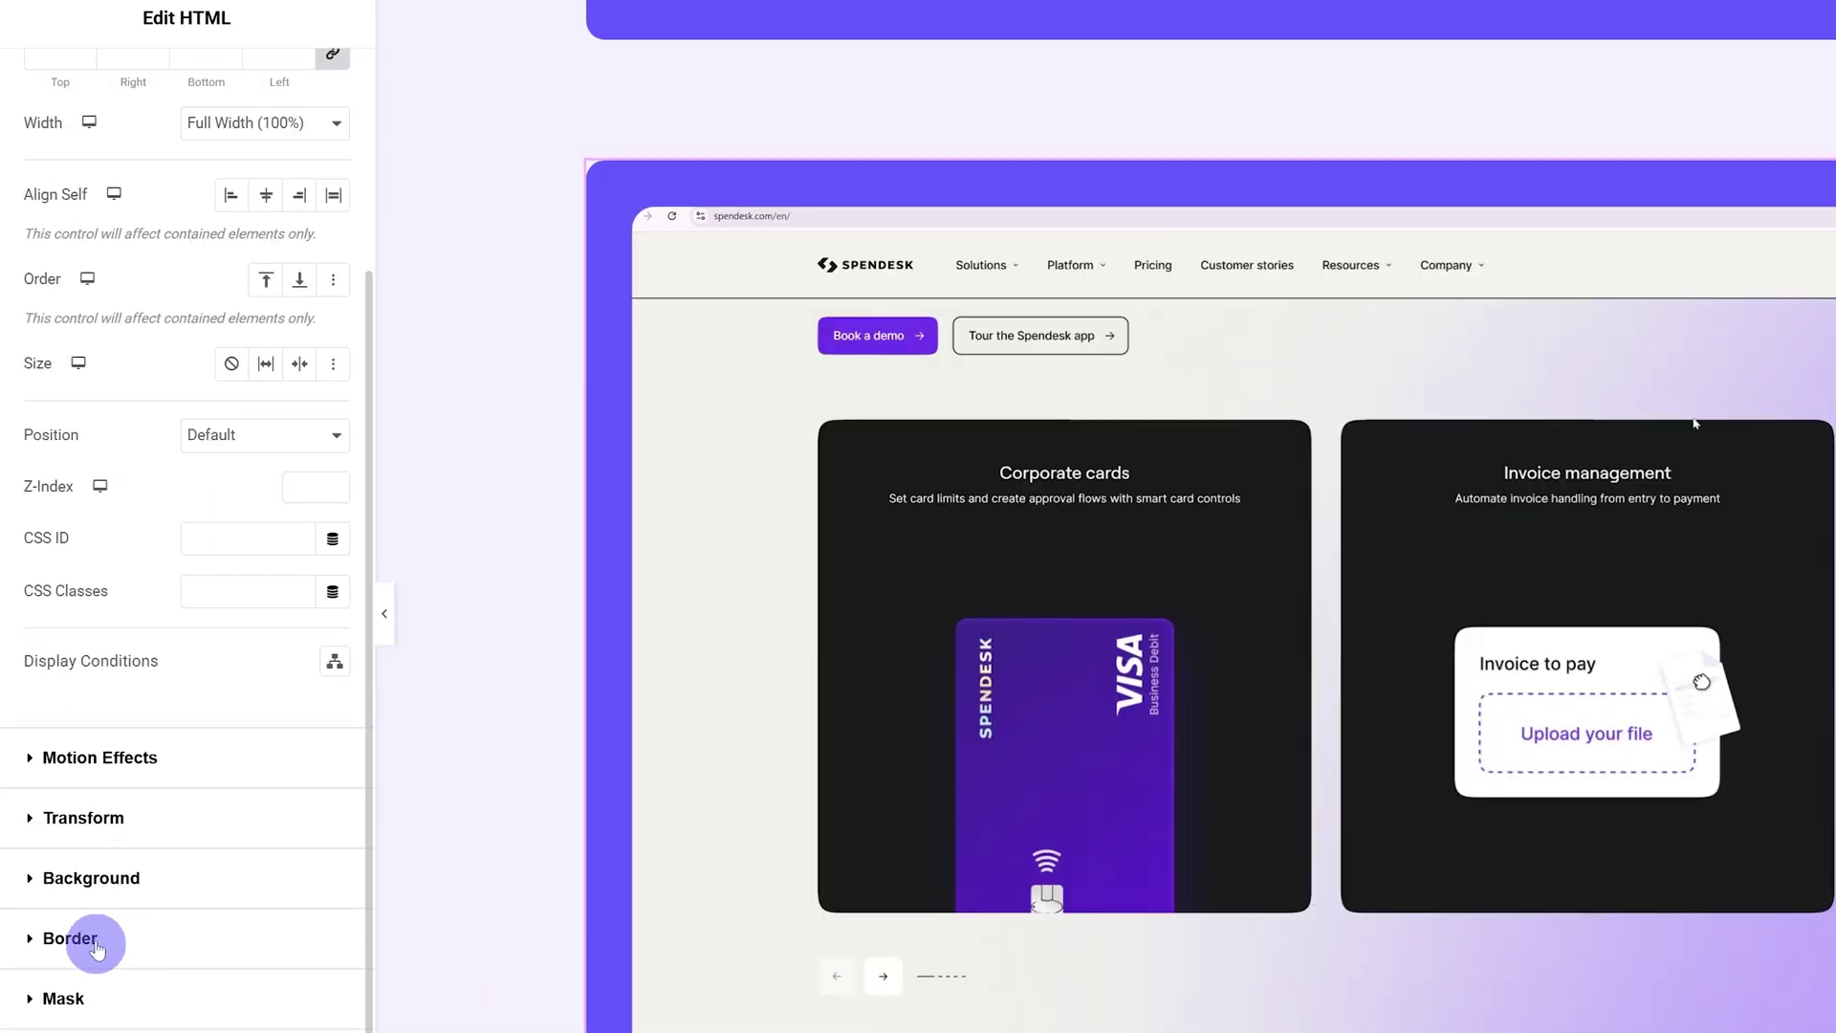
click(98, 938)
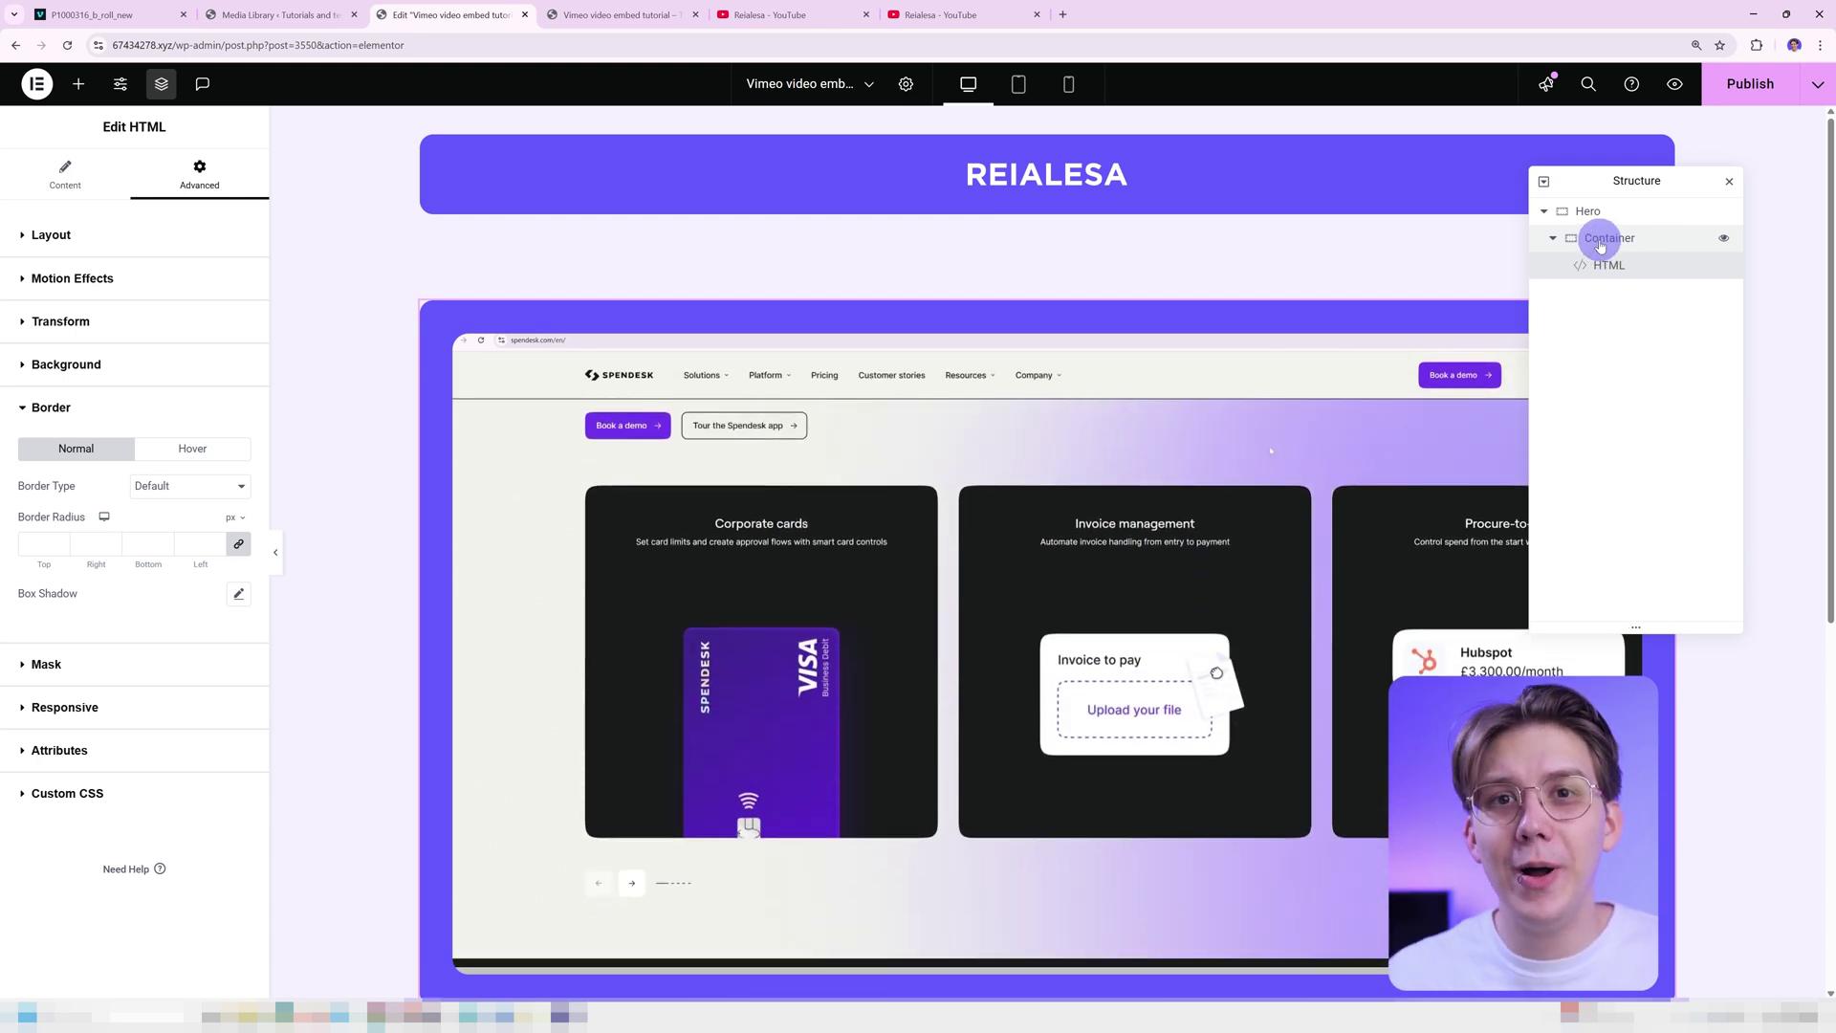
Set the video container's HTML Tag to a (link) under Additional Options
click(1600, 241)
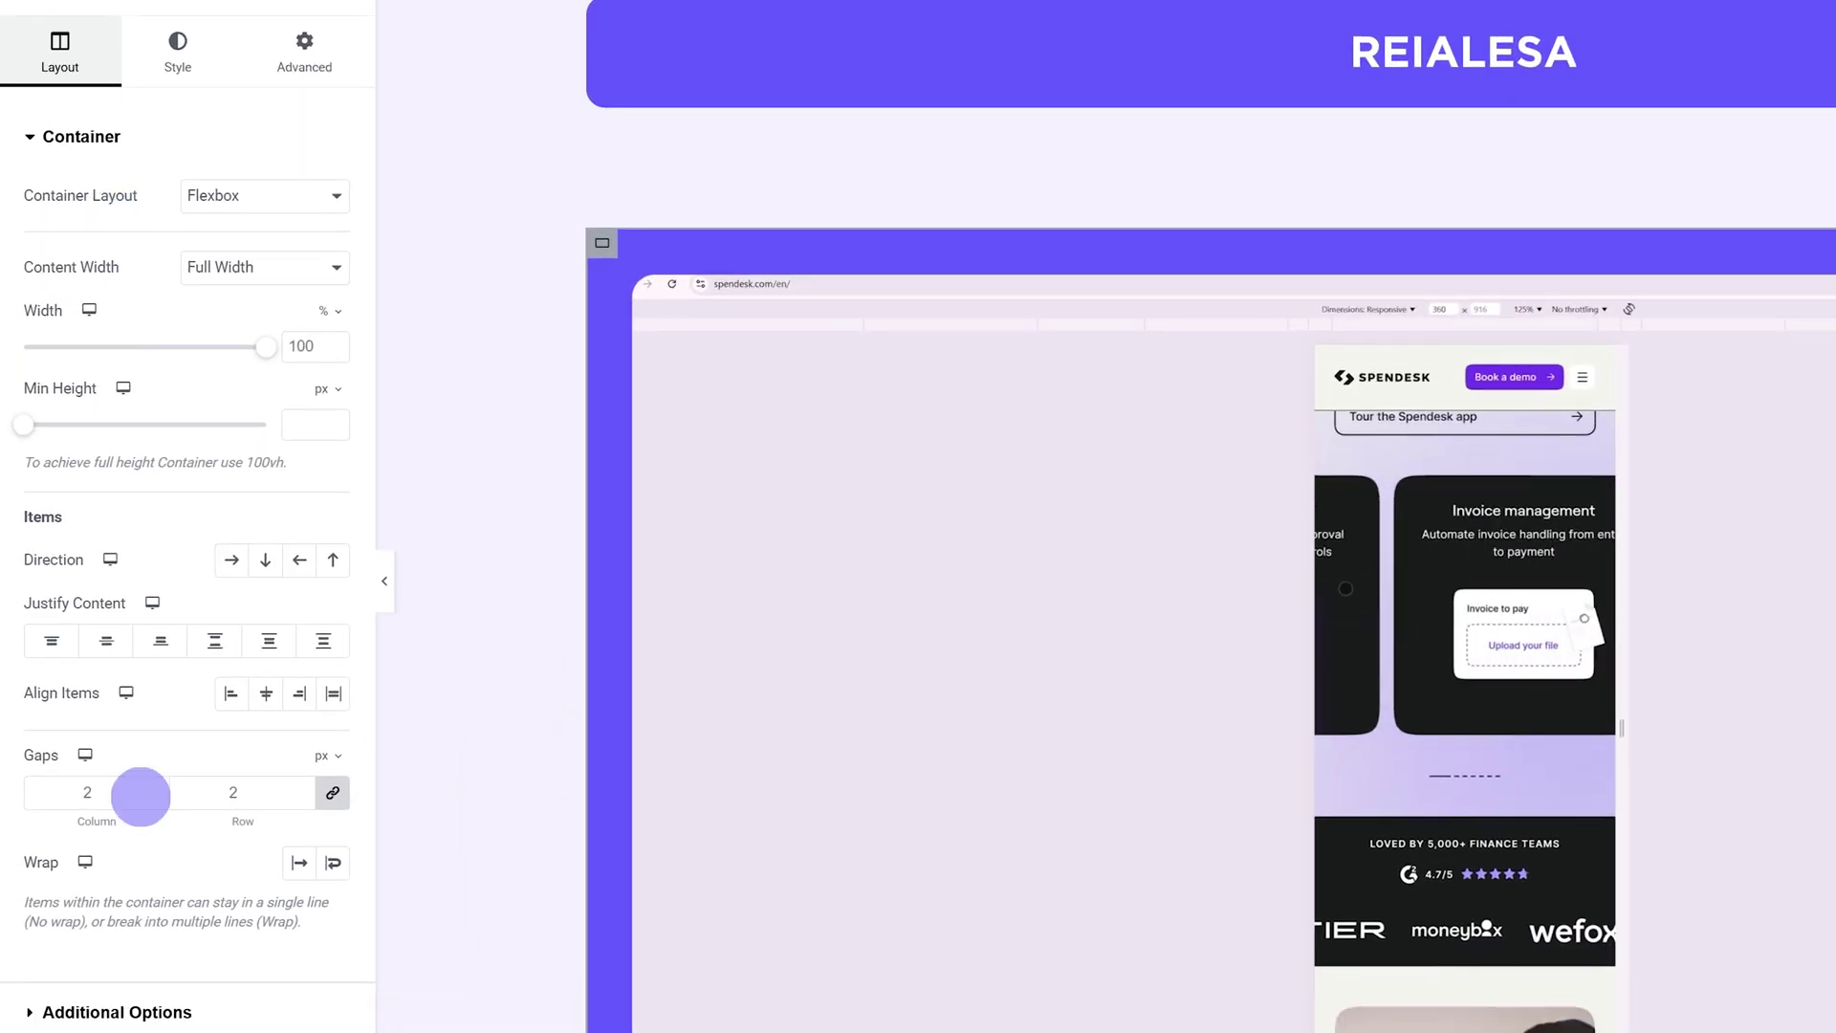
click(111, 1004)
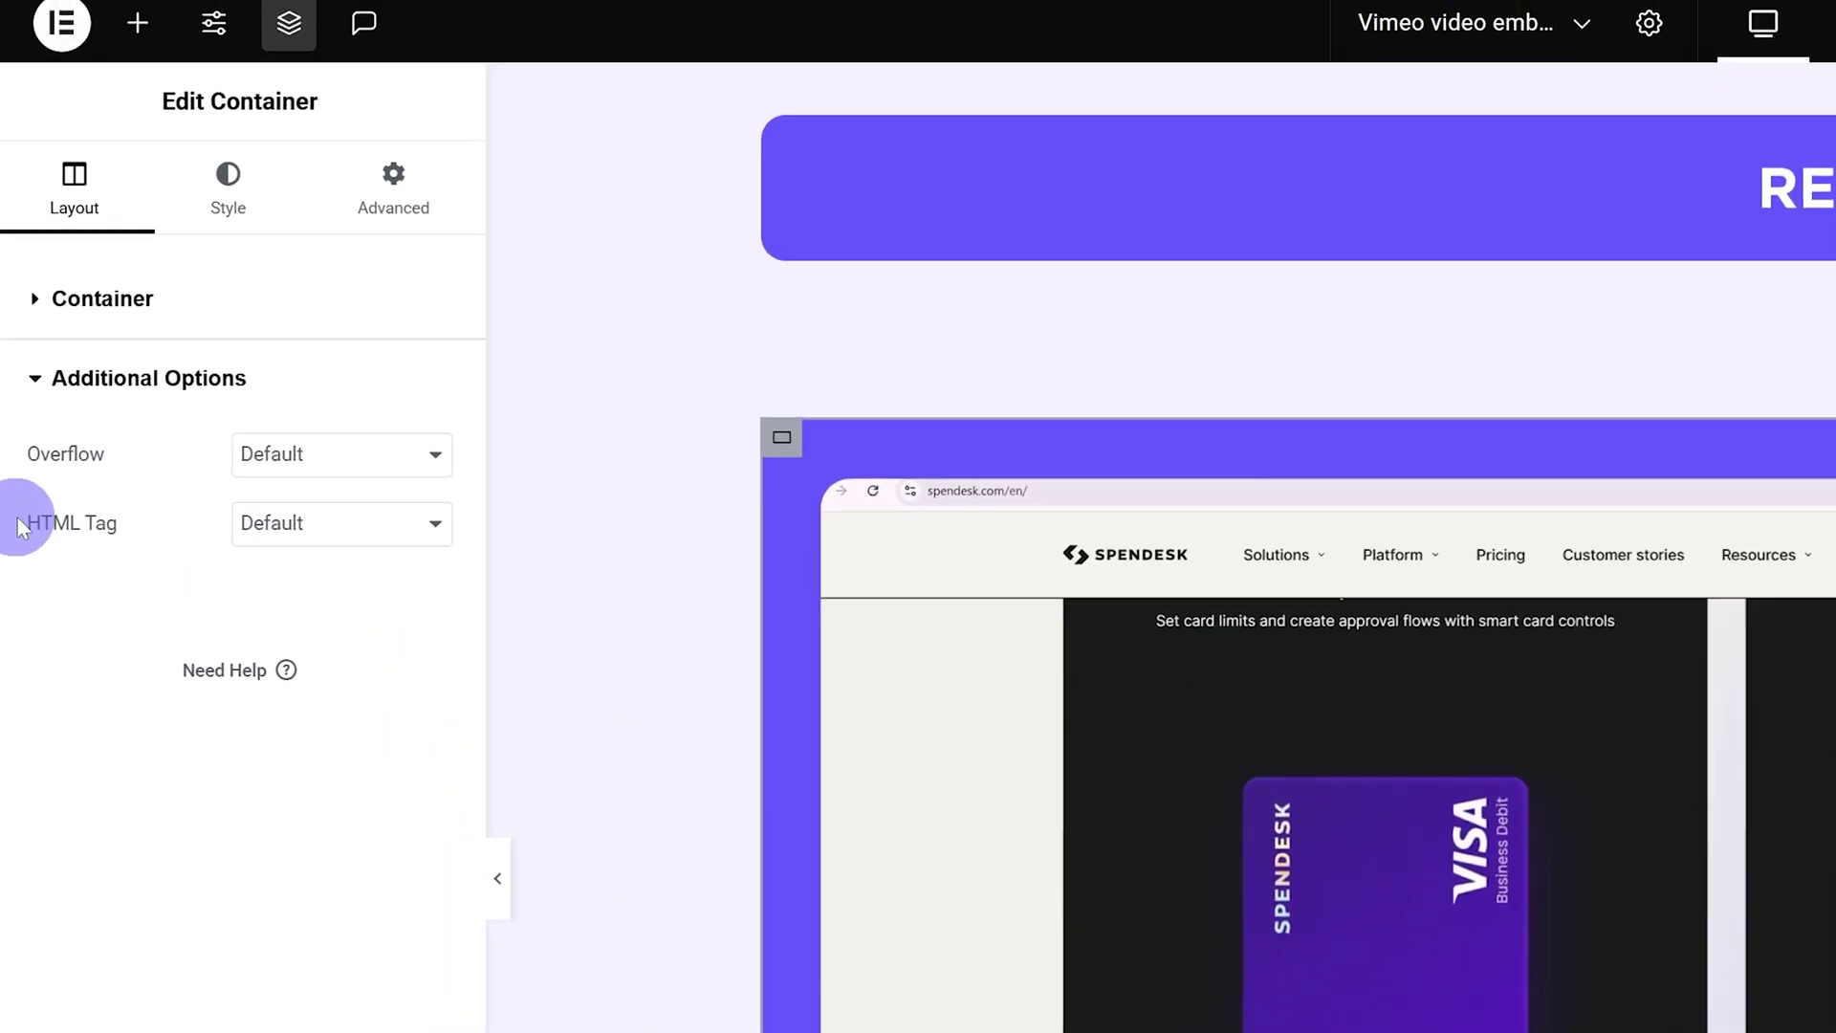
drag(21, 524, 122, 514)
click(239, 527)
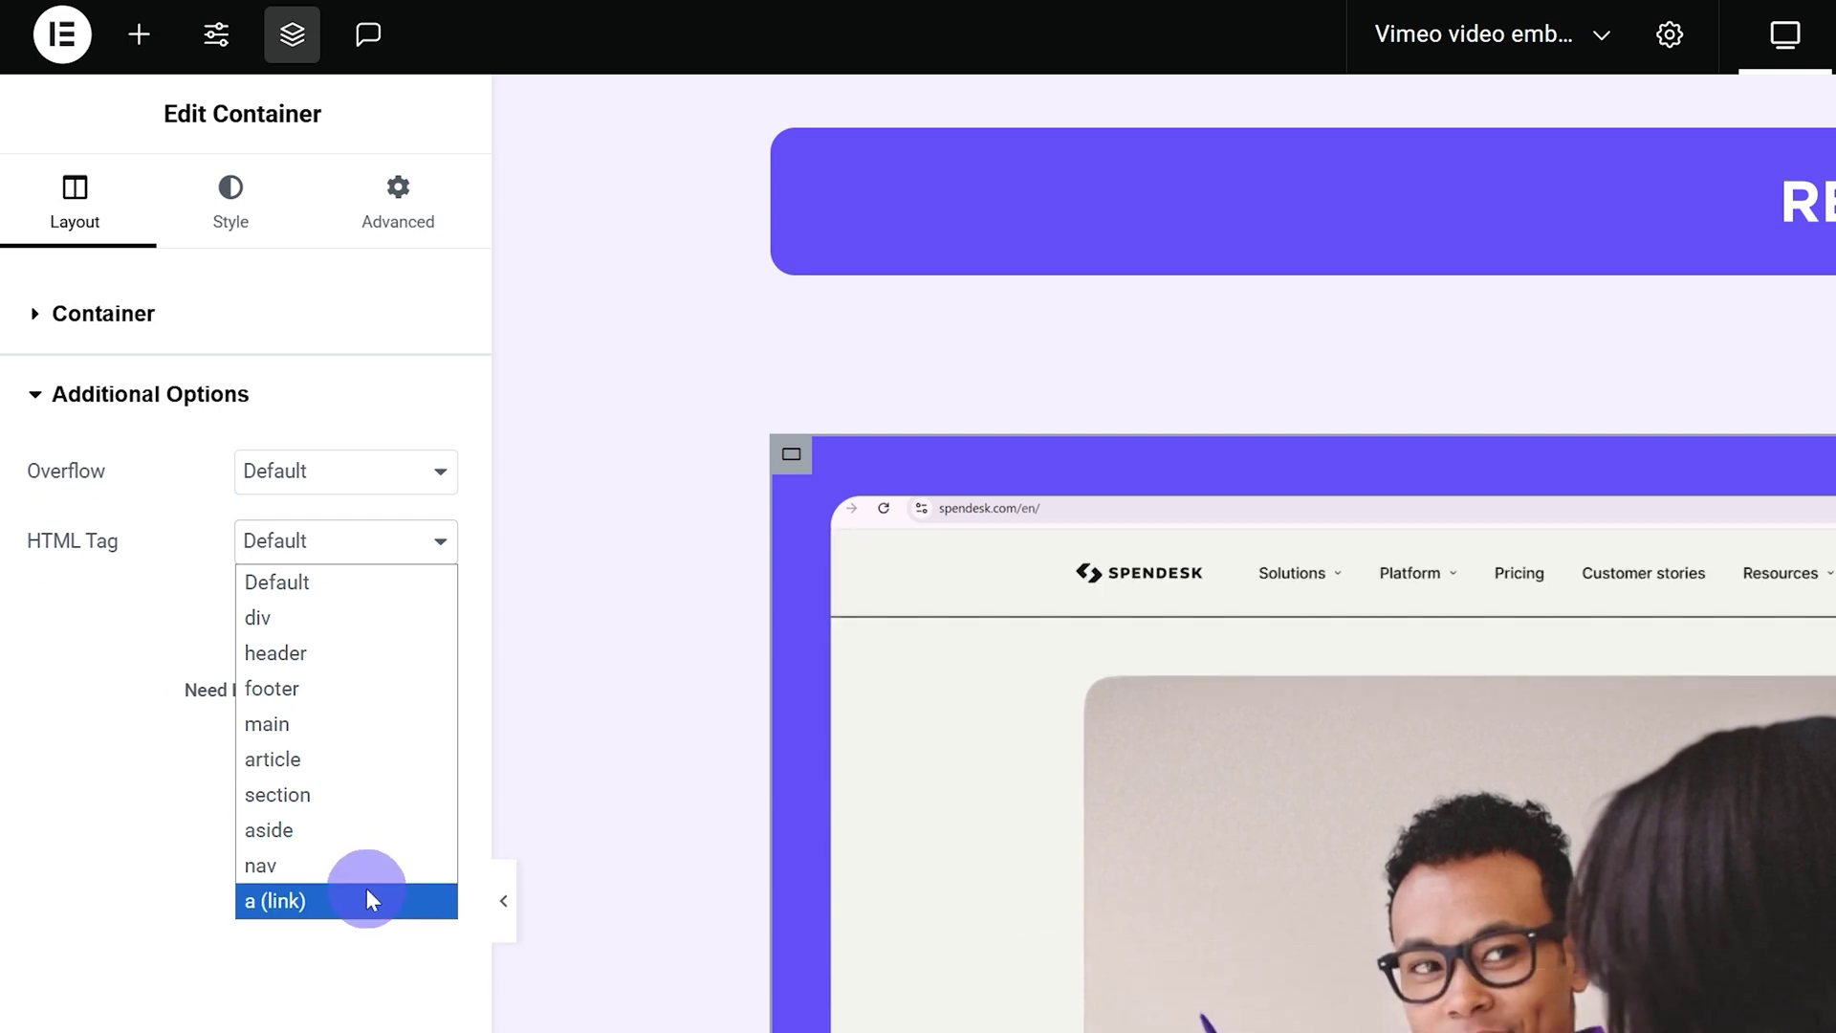
click(371, 900)
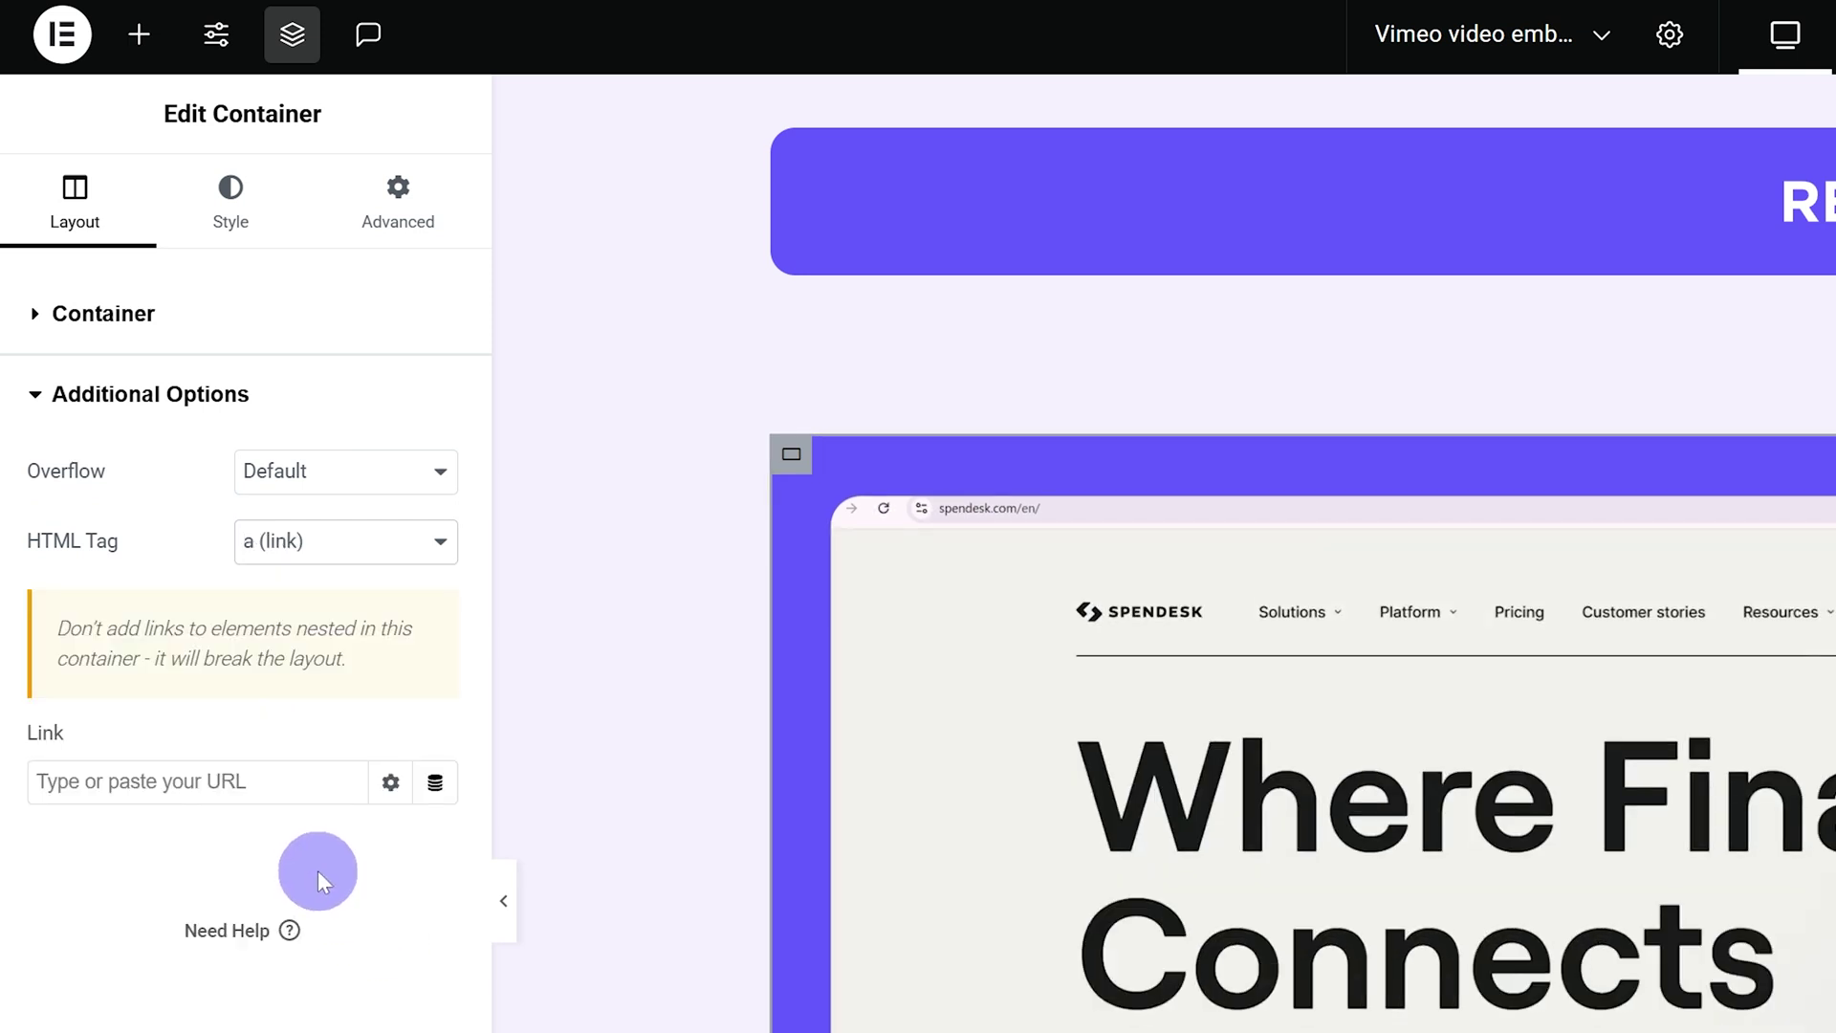
Paste the YouTube channel URL as the container's link, opening in a new window
click(274, 780)
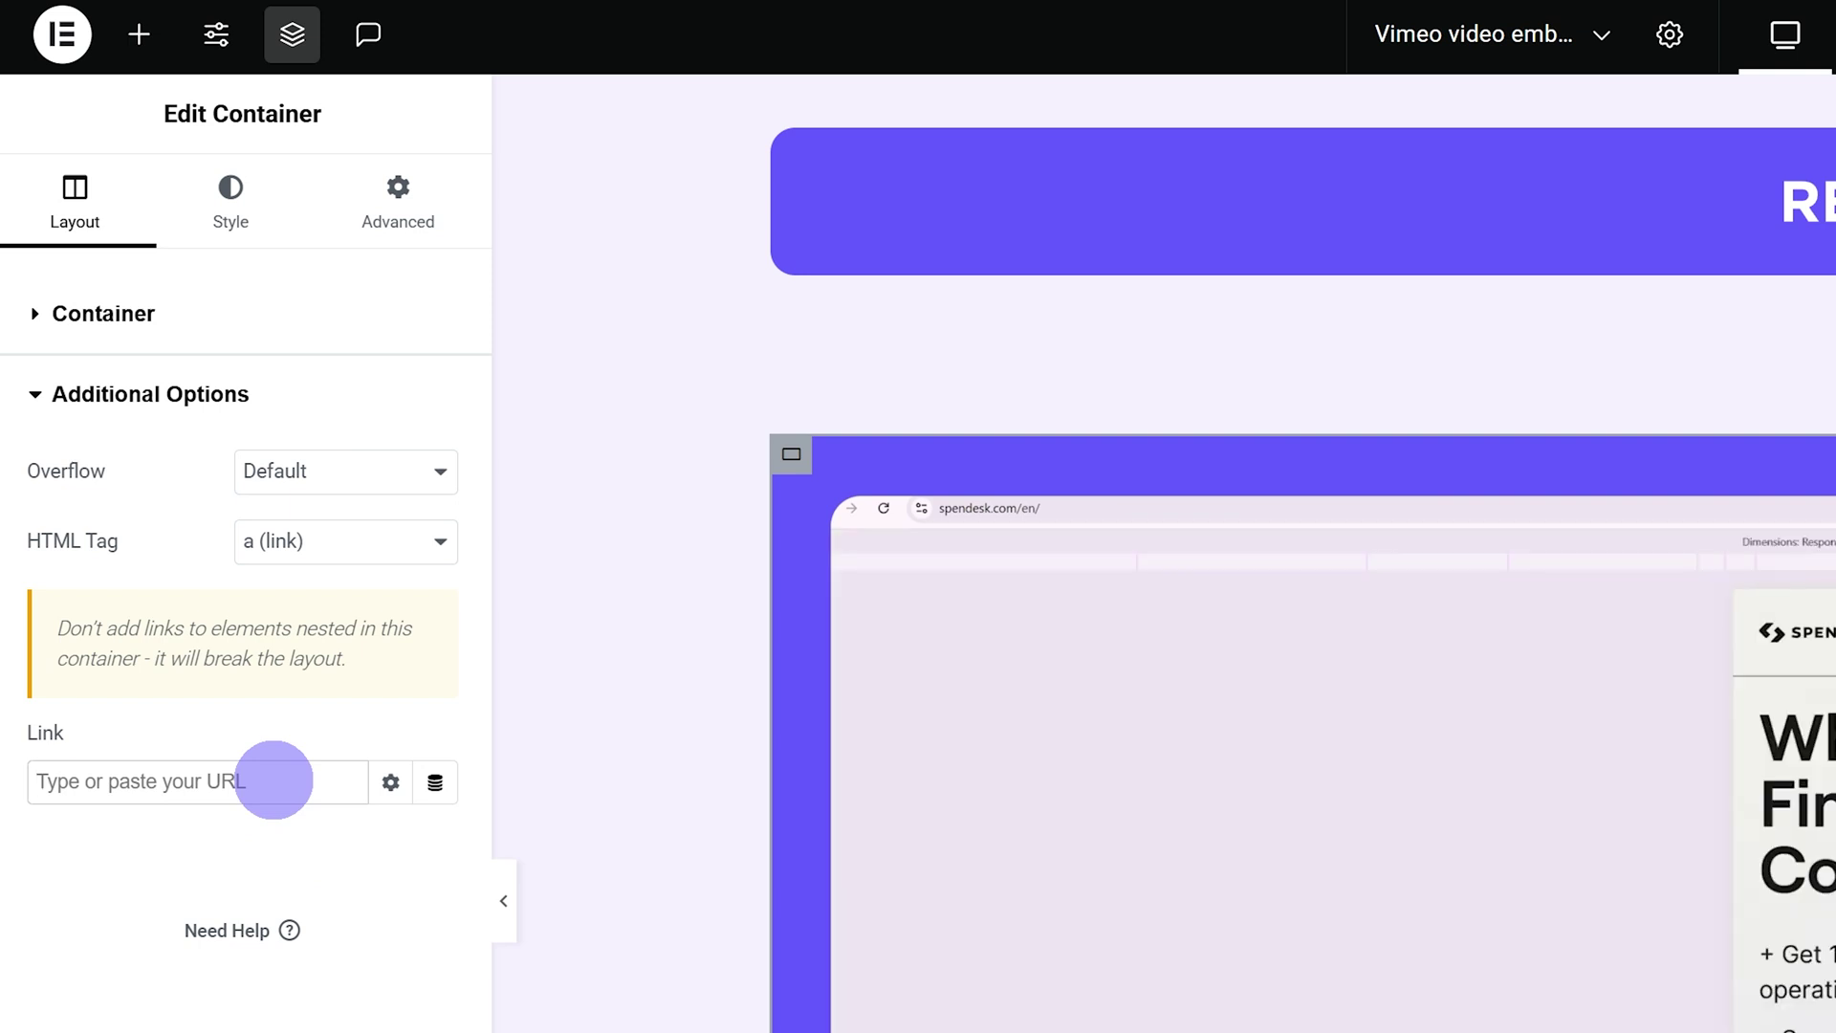
text(https://www.youtube.com/@reialesa/videos)
click(387, 782)
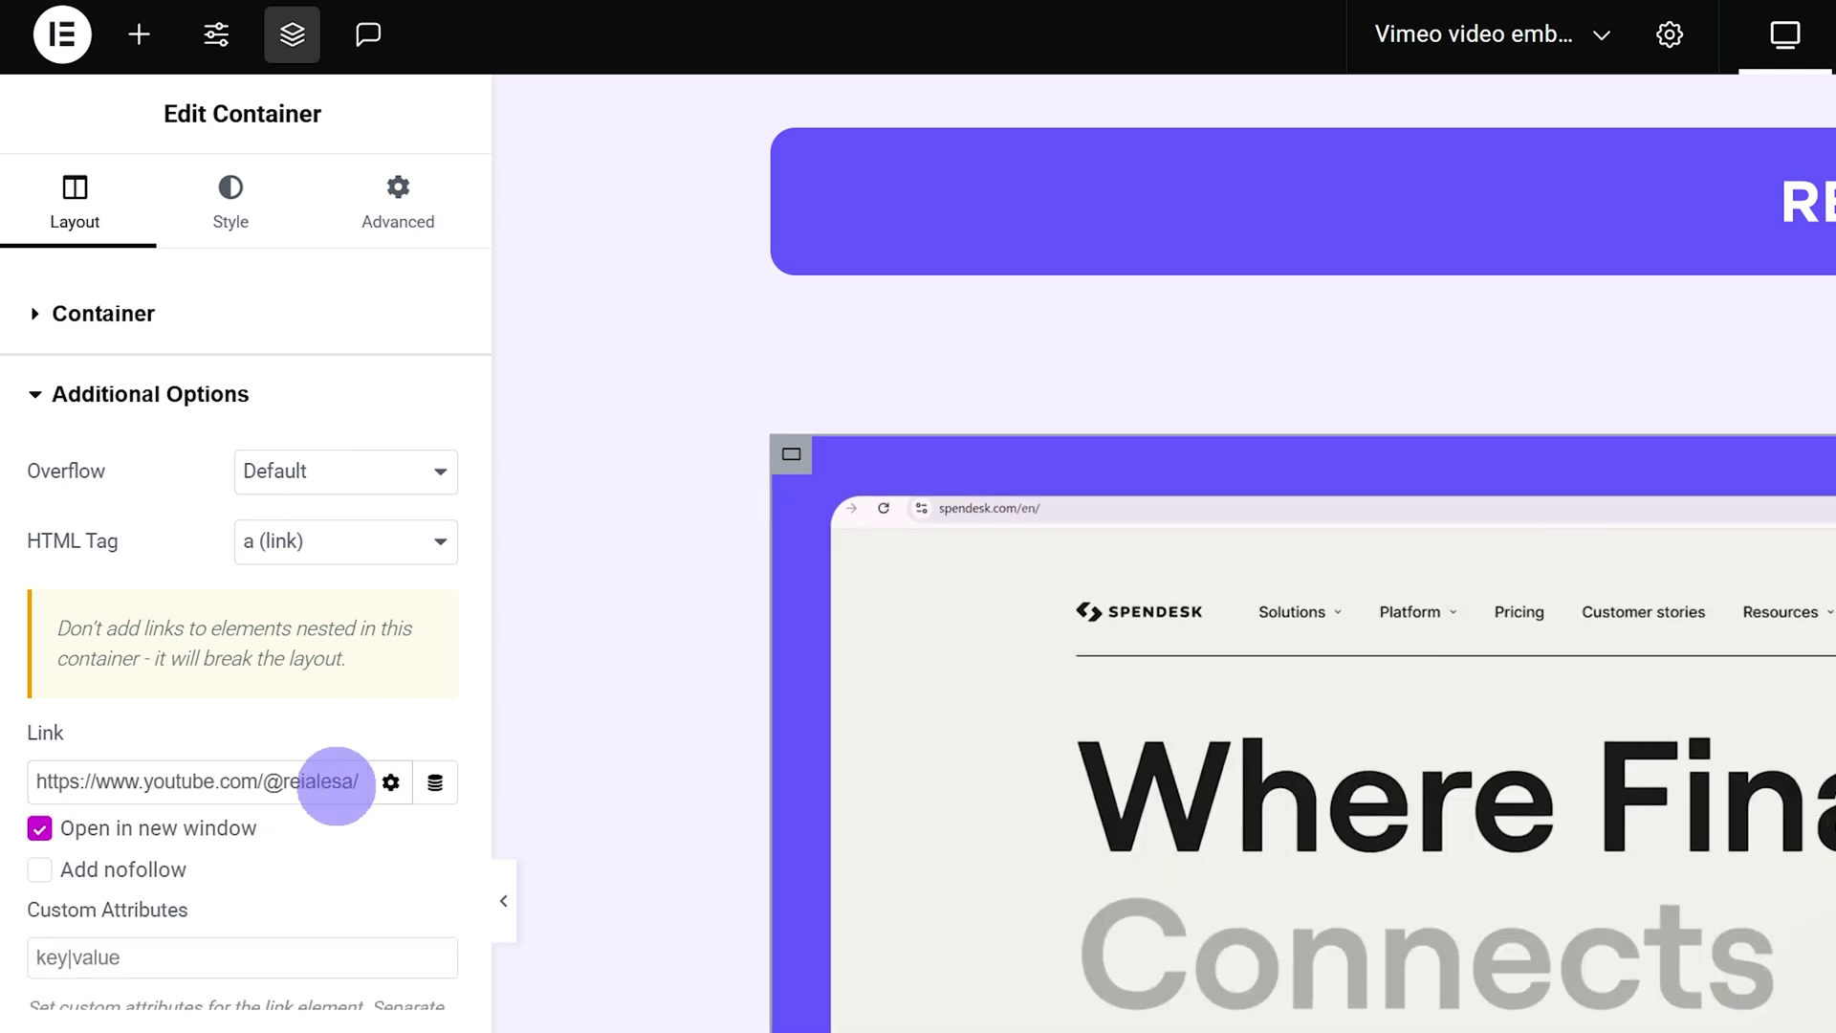
click(52, 847)
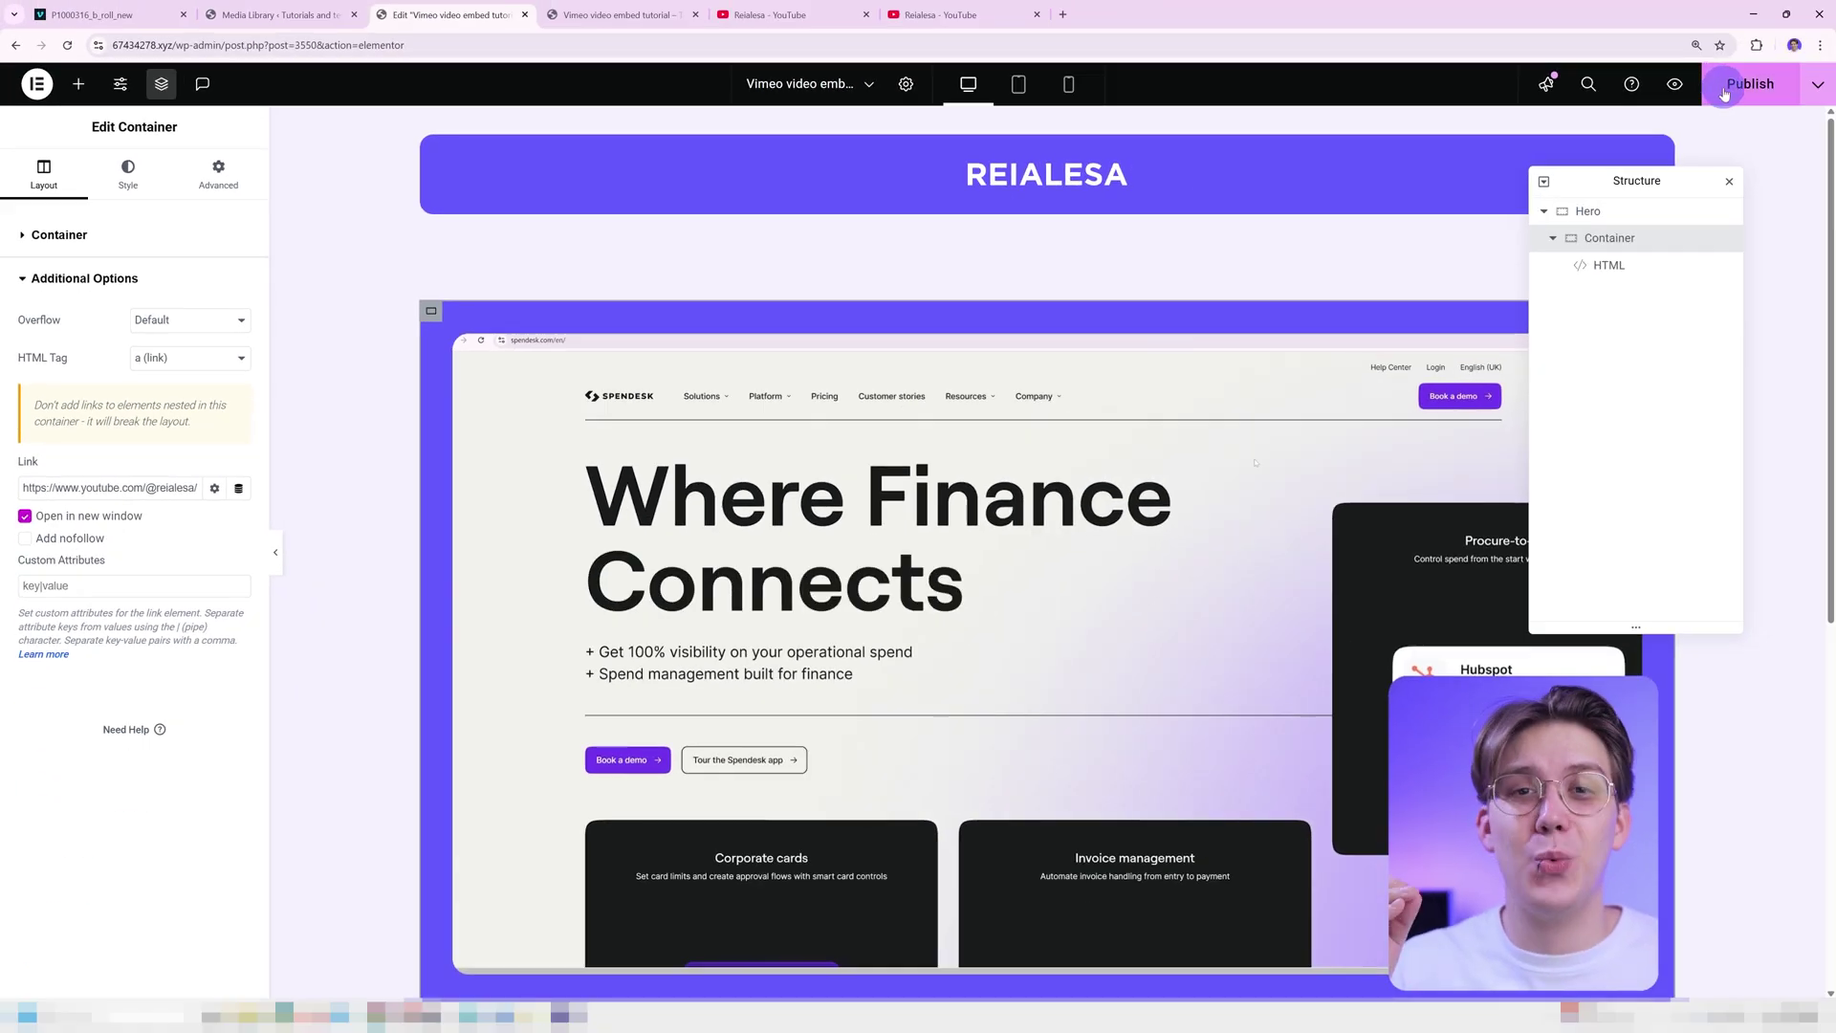
click(1724, 92)
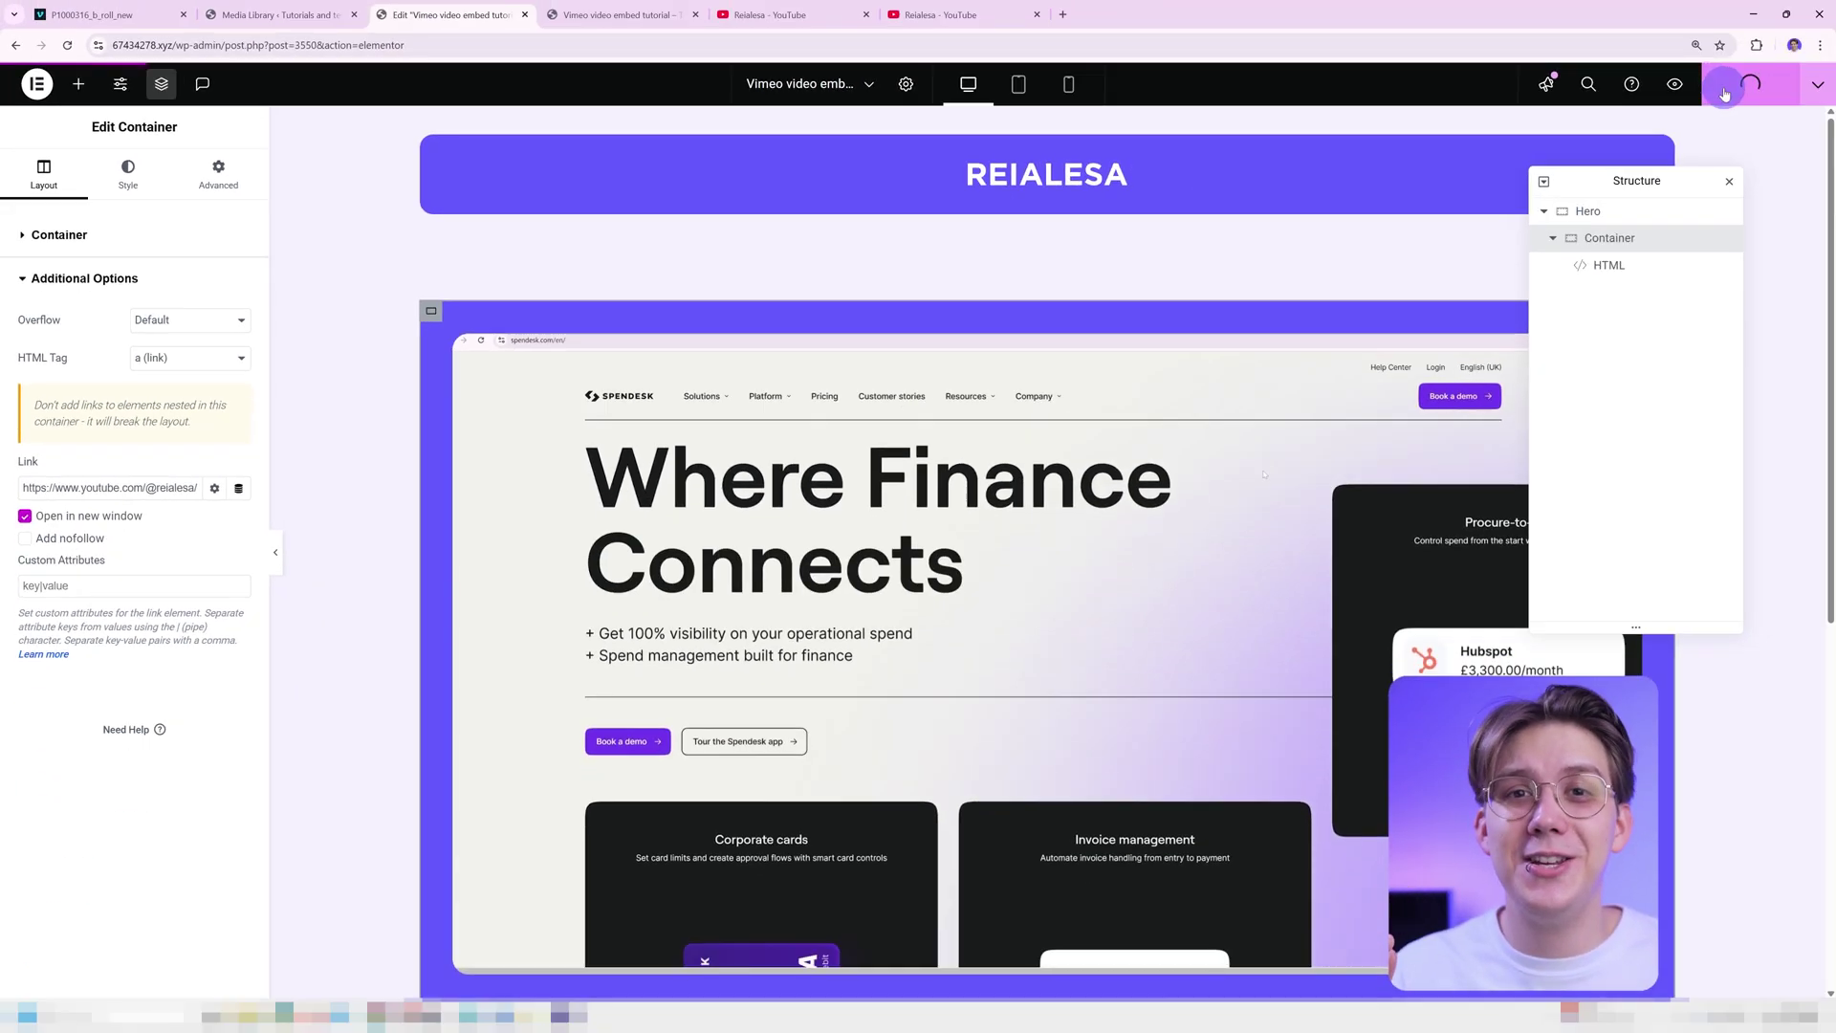
click(616, 14)
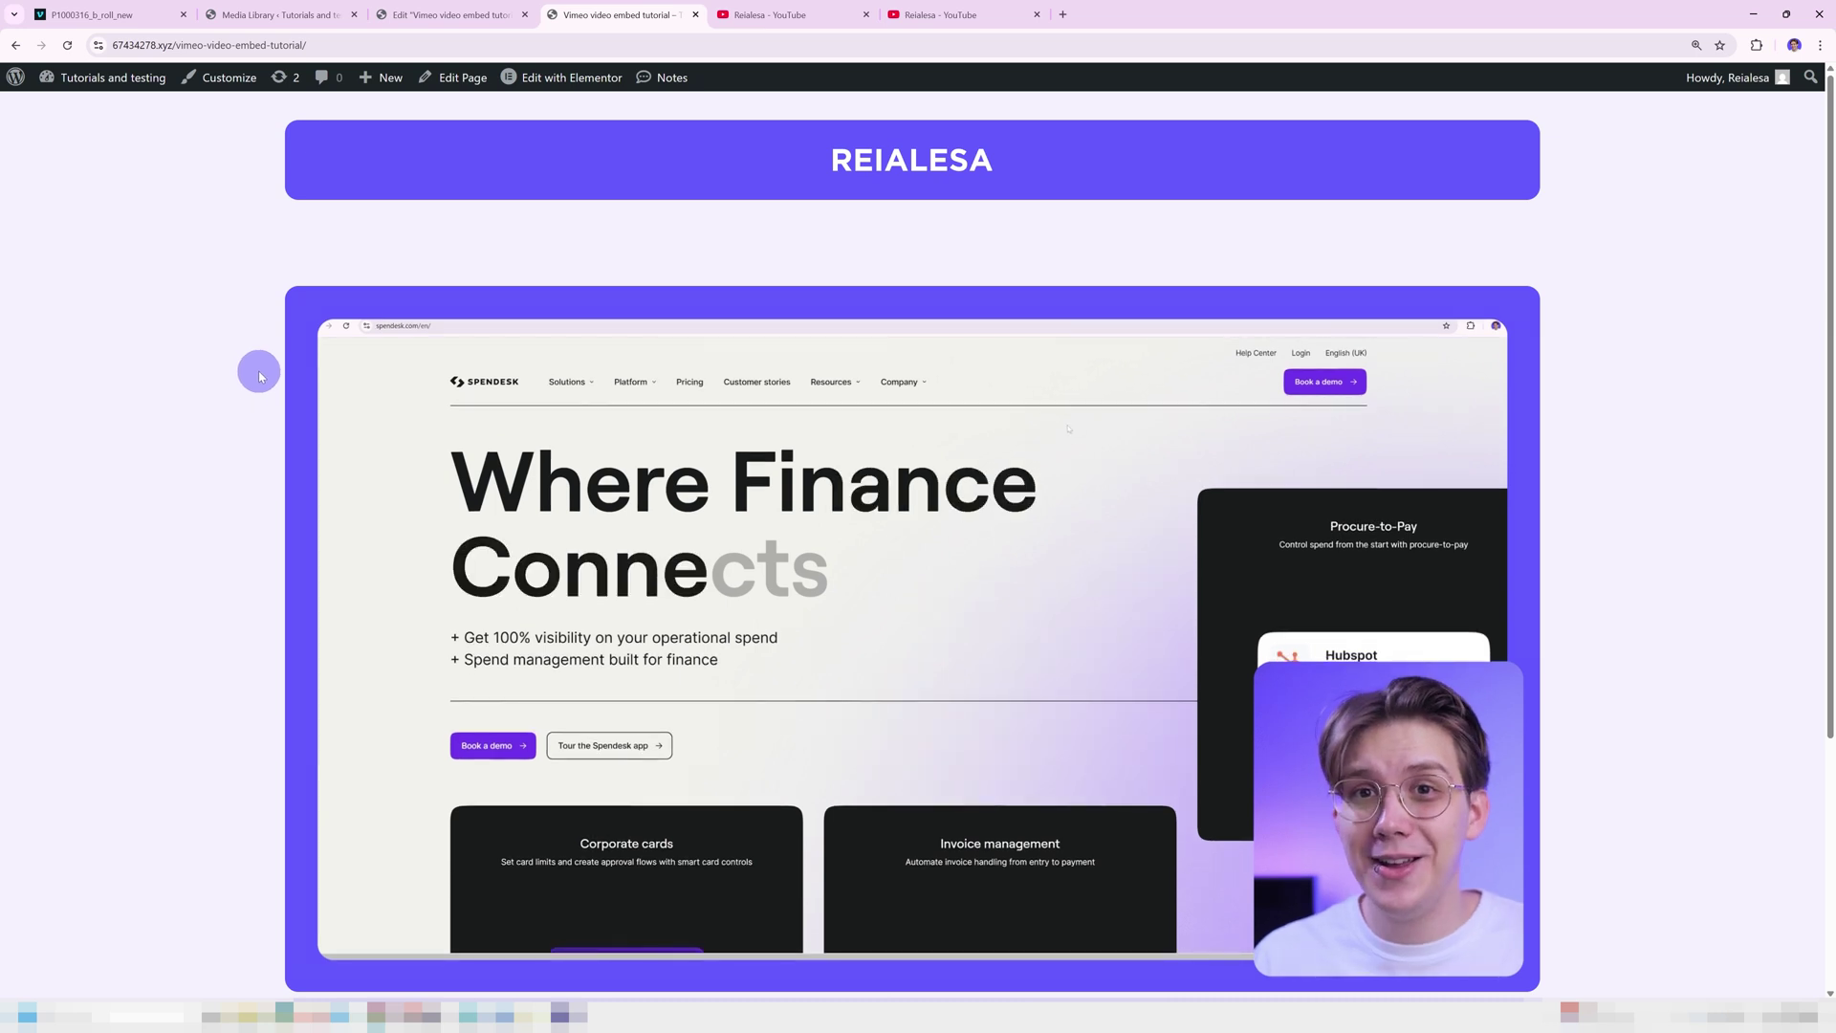
scroll(259, 377, down, 1)
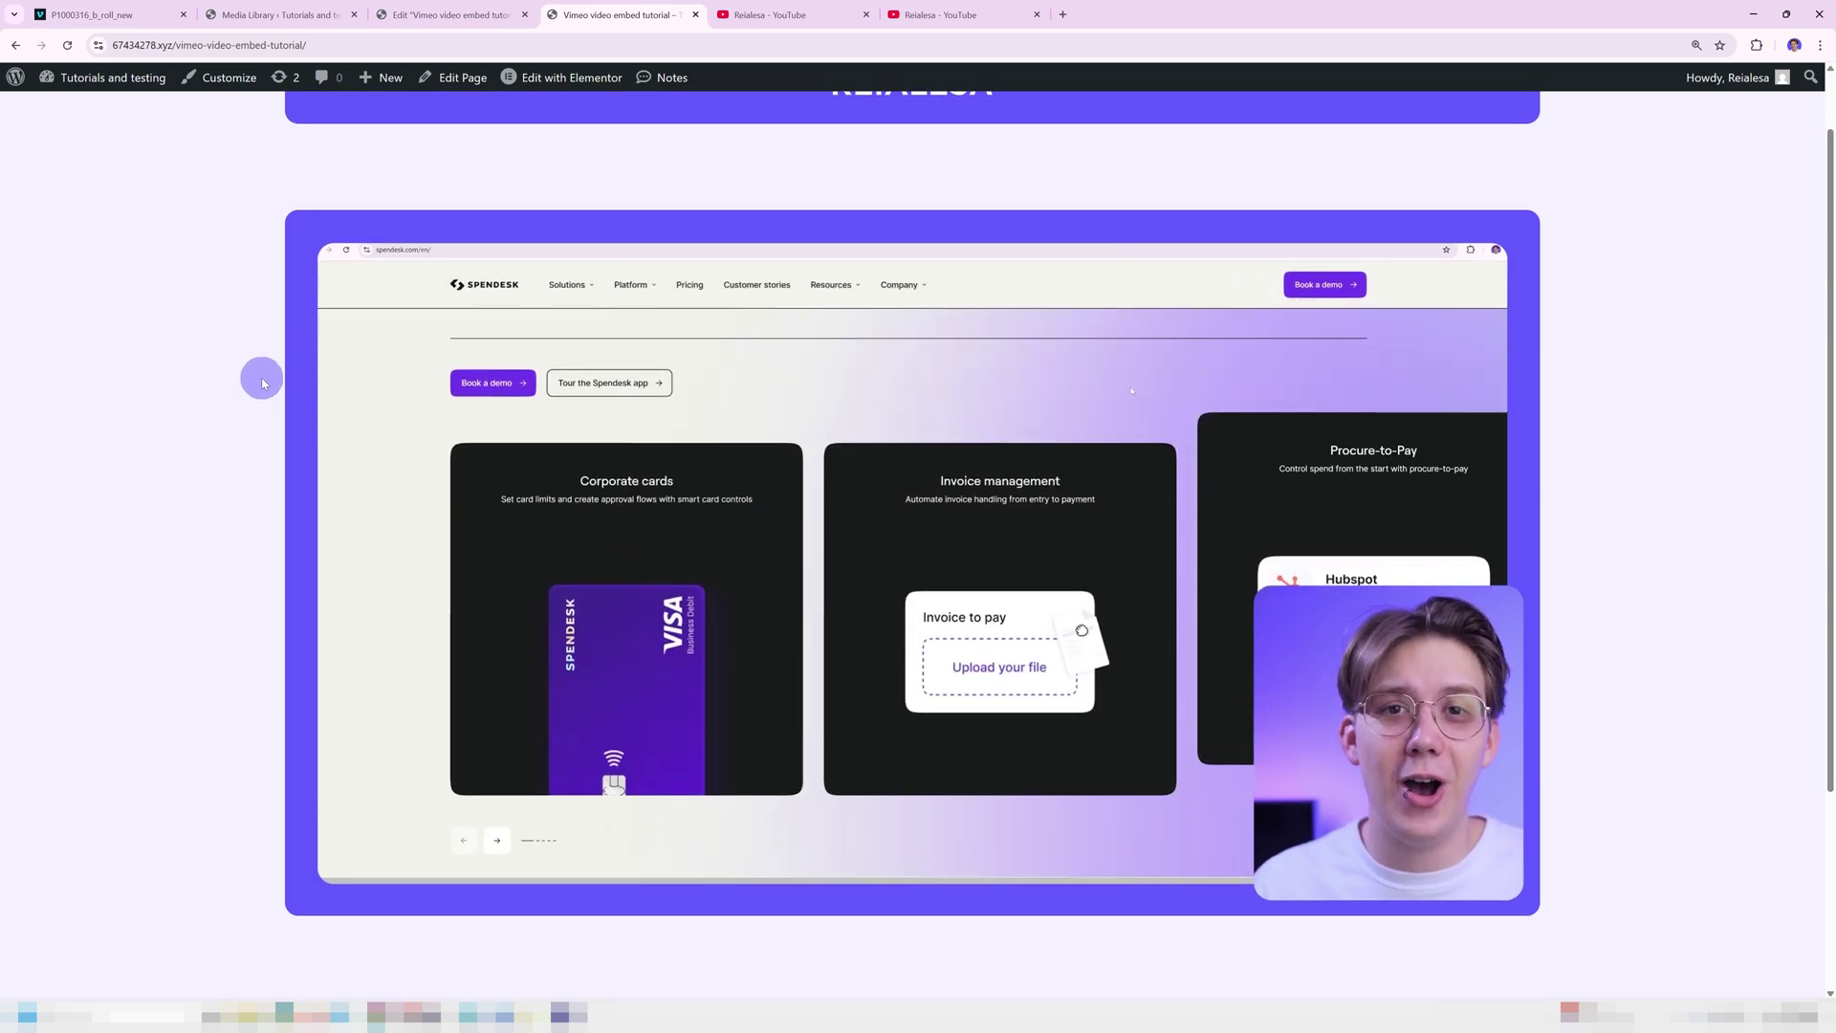
scroll(263, 382, down, 1)
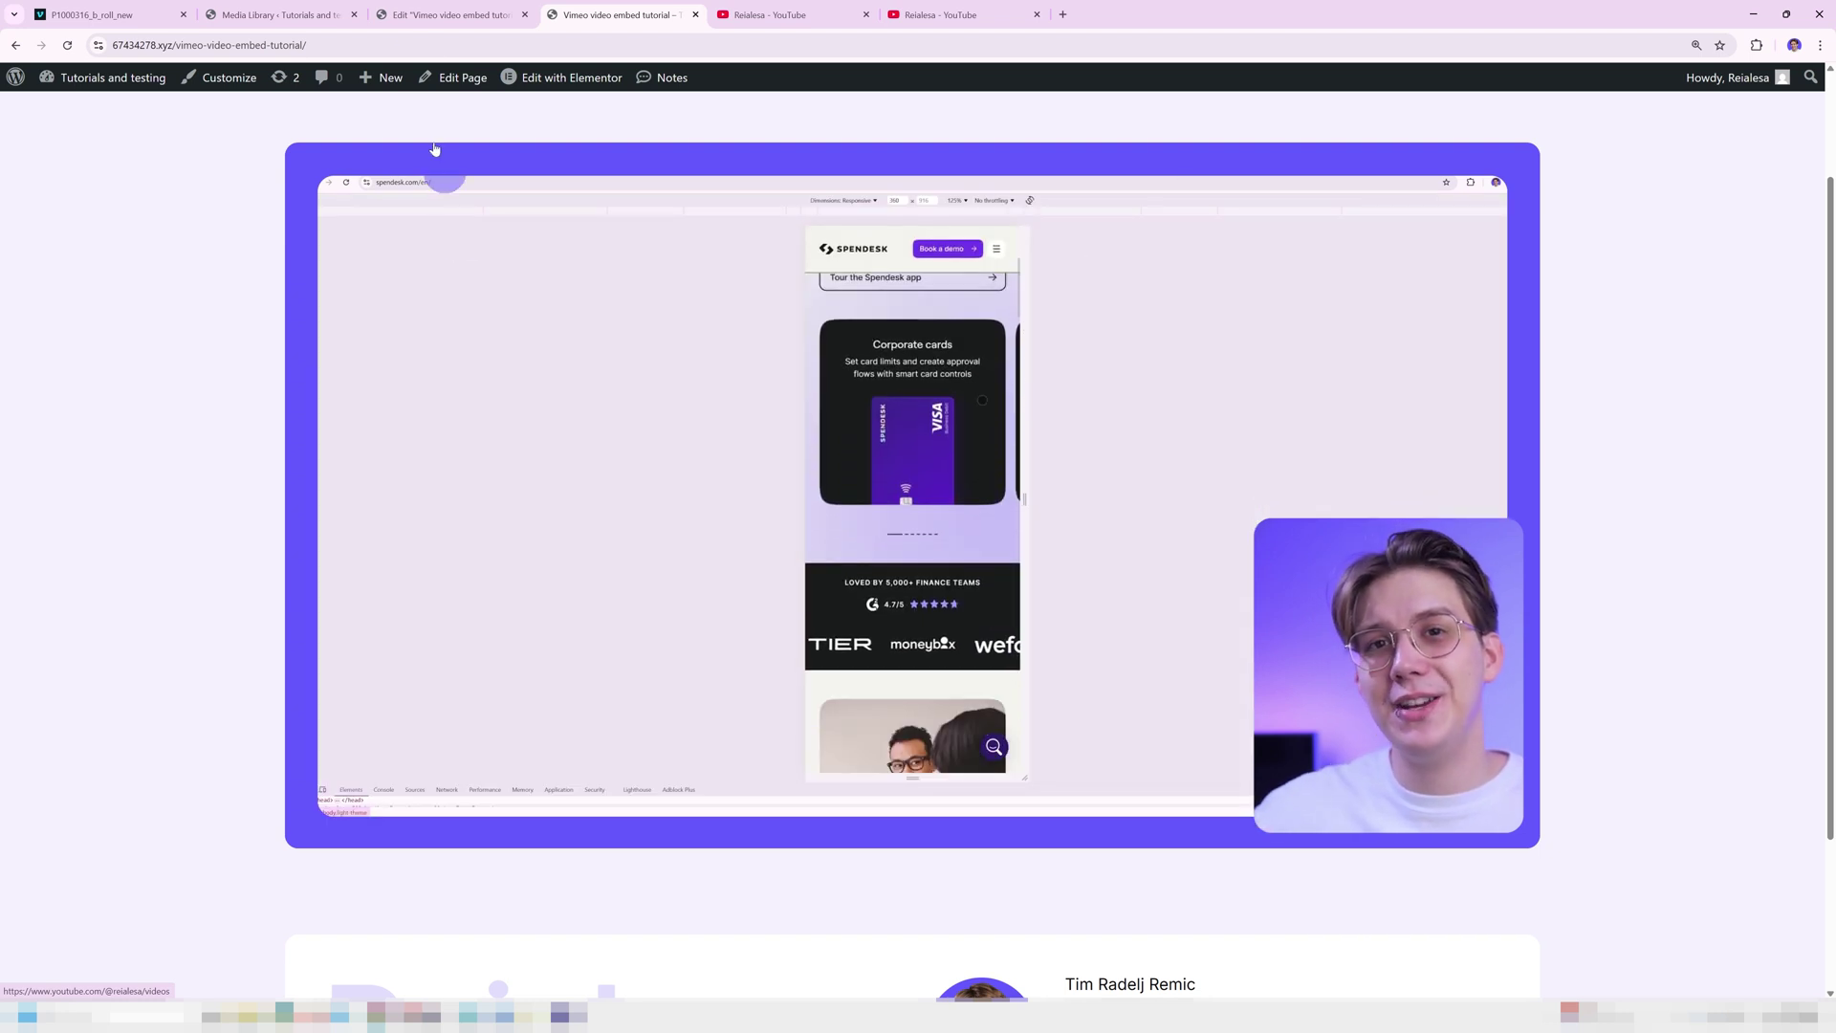
click(511, 12)
scroll(548, 470, down, 1)
Drop a Heading widget into the container below the video and view it on the live page
click(78, 83)
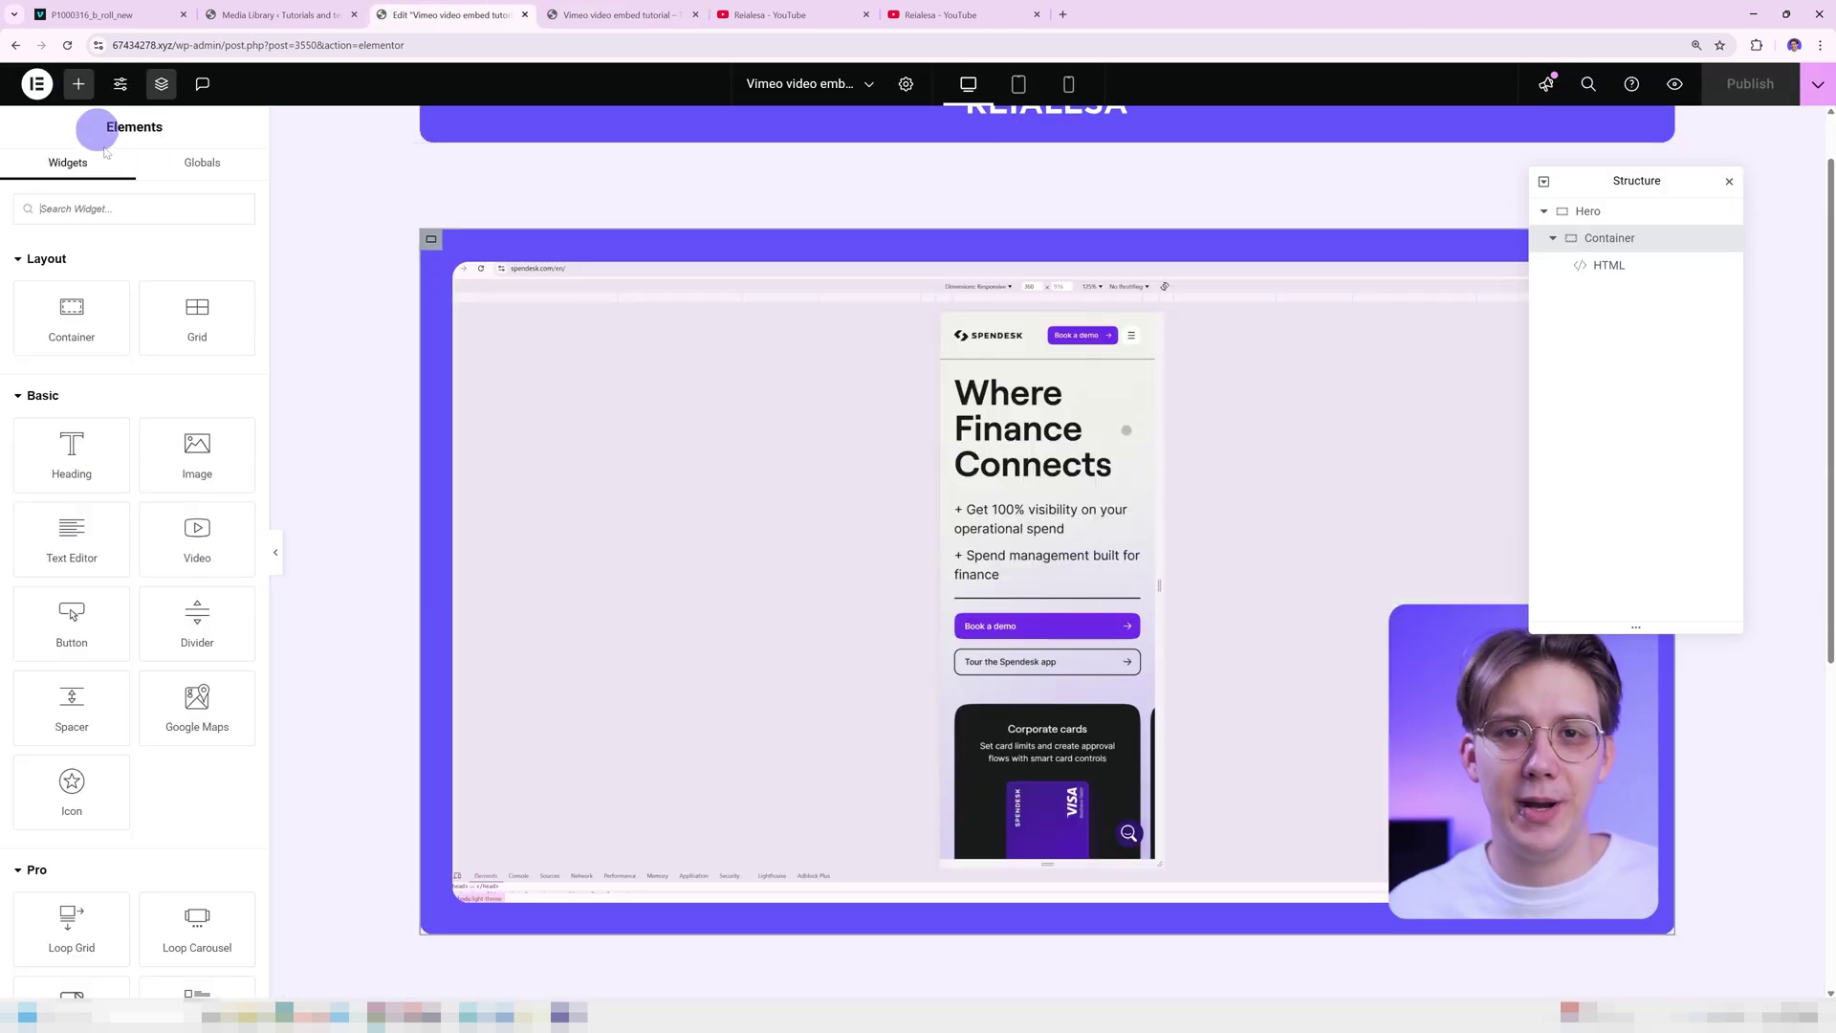
drag(72, 449, 549, 779)
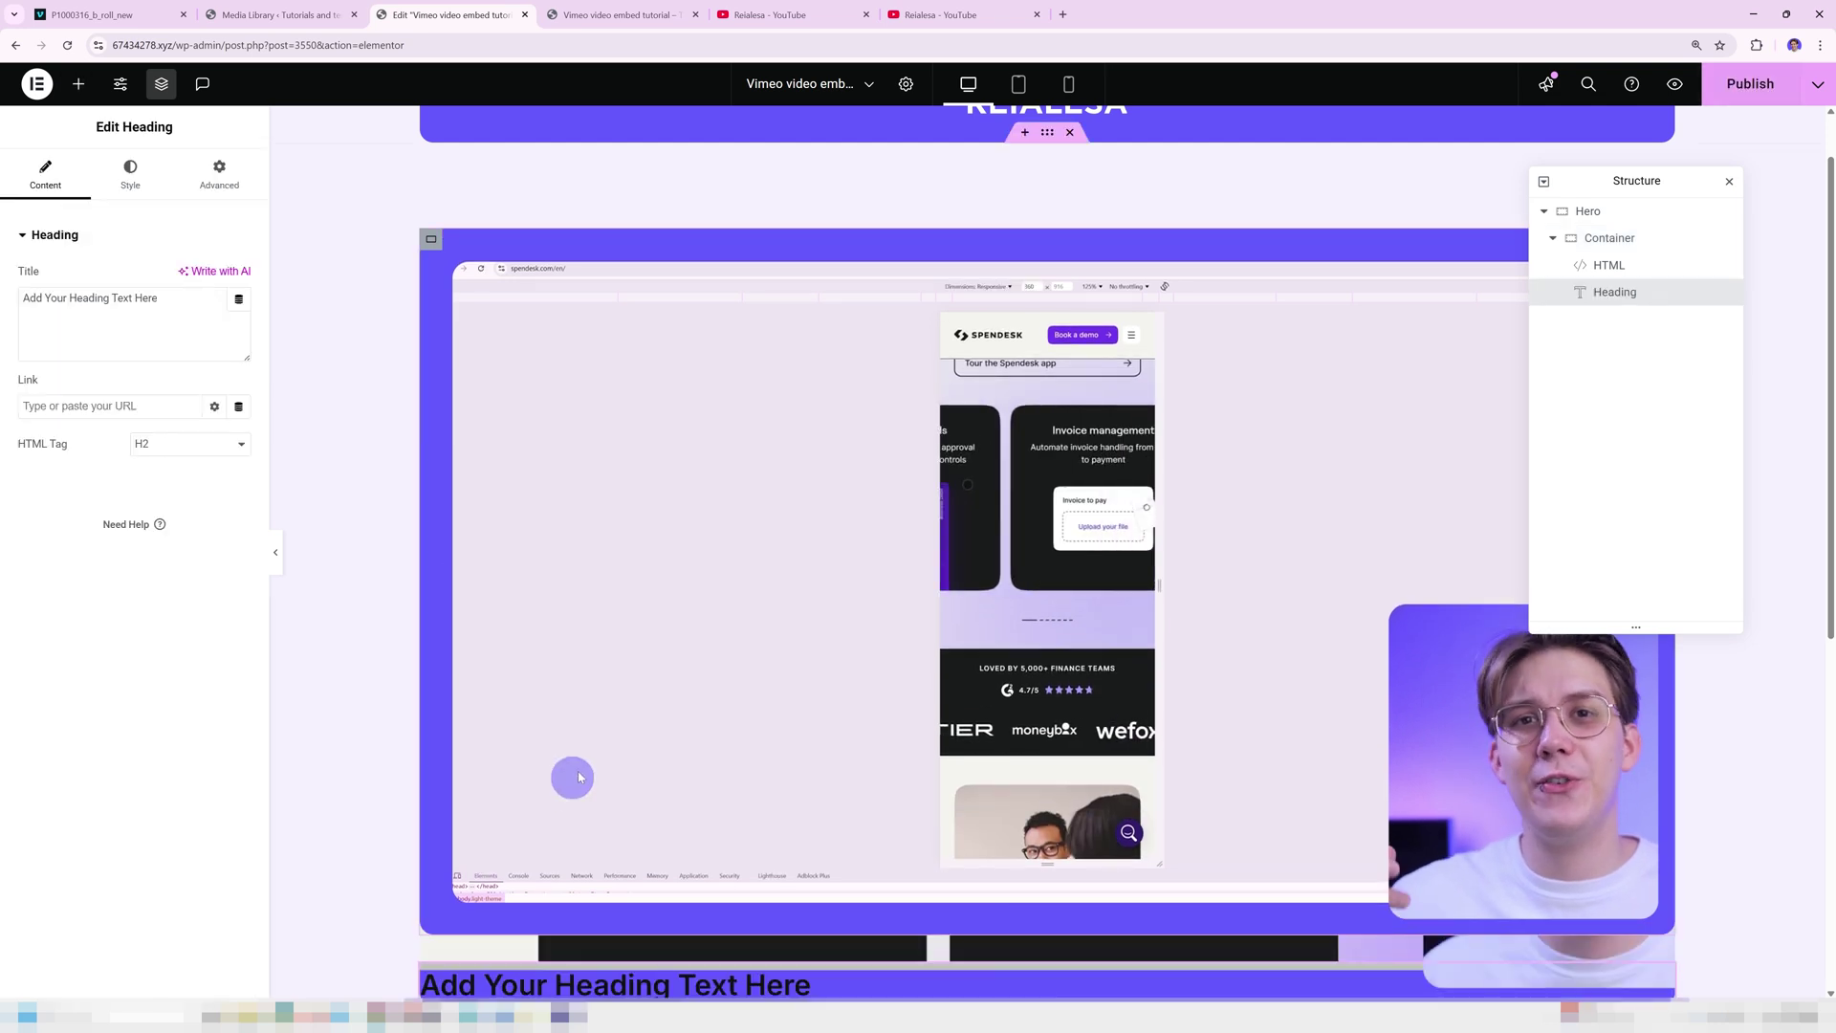
click(600, 11)
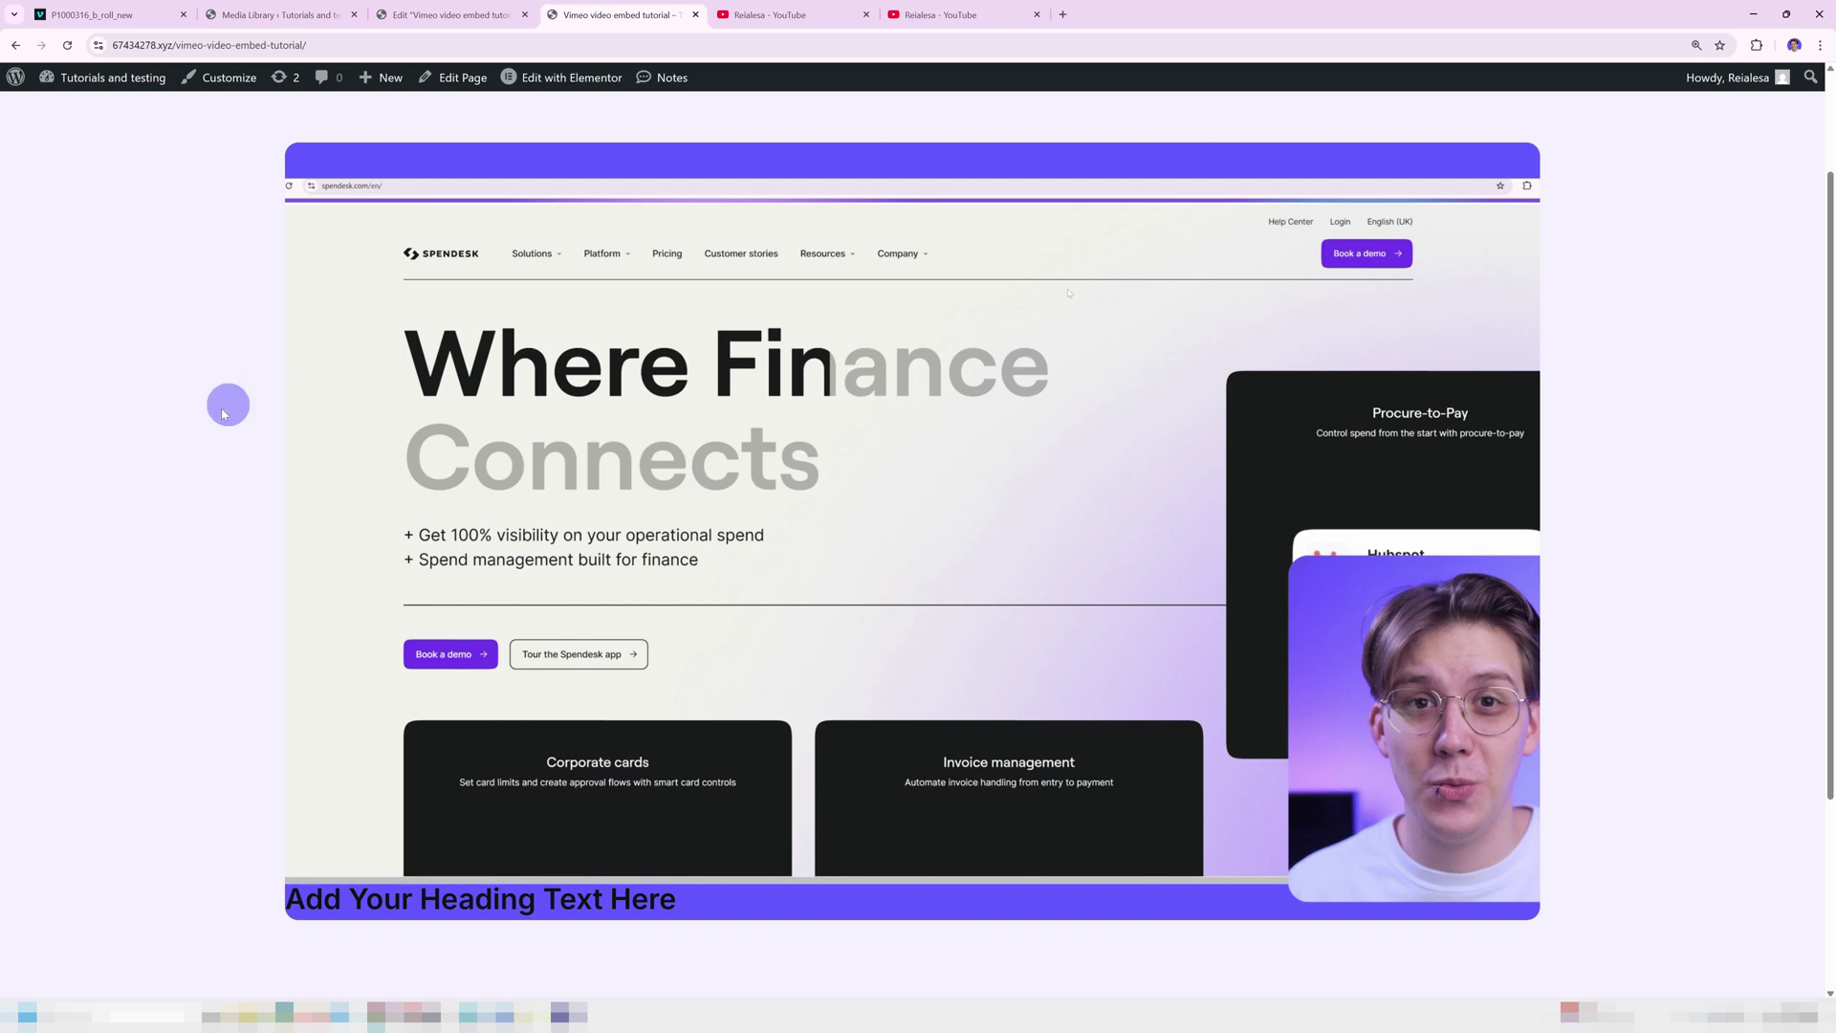
scroll(232, 571, down, 2)
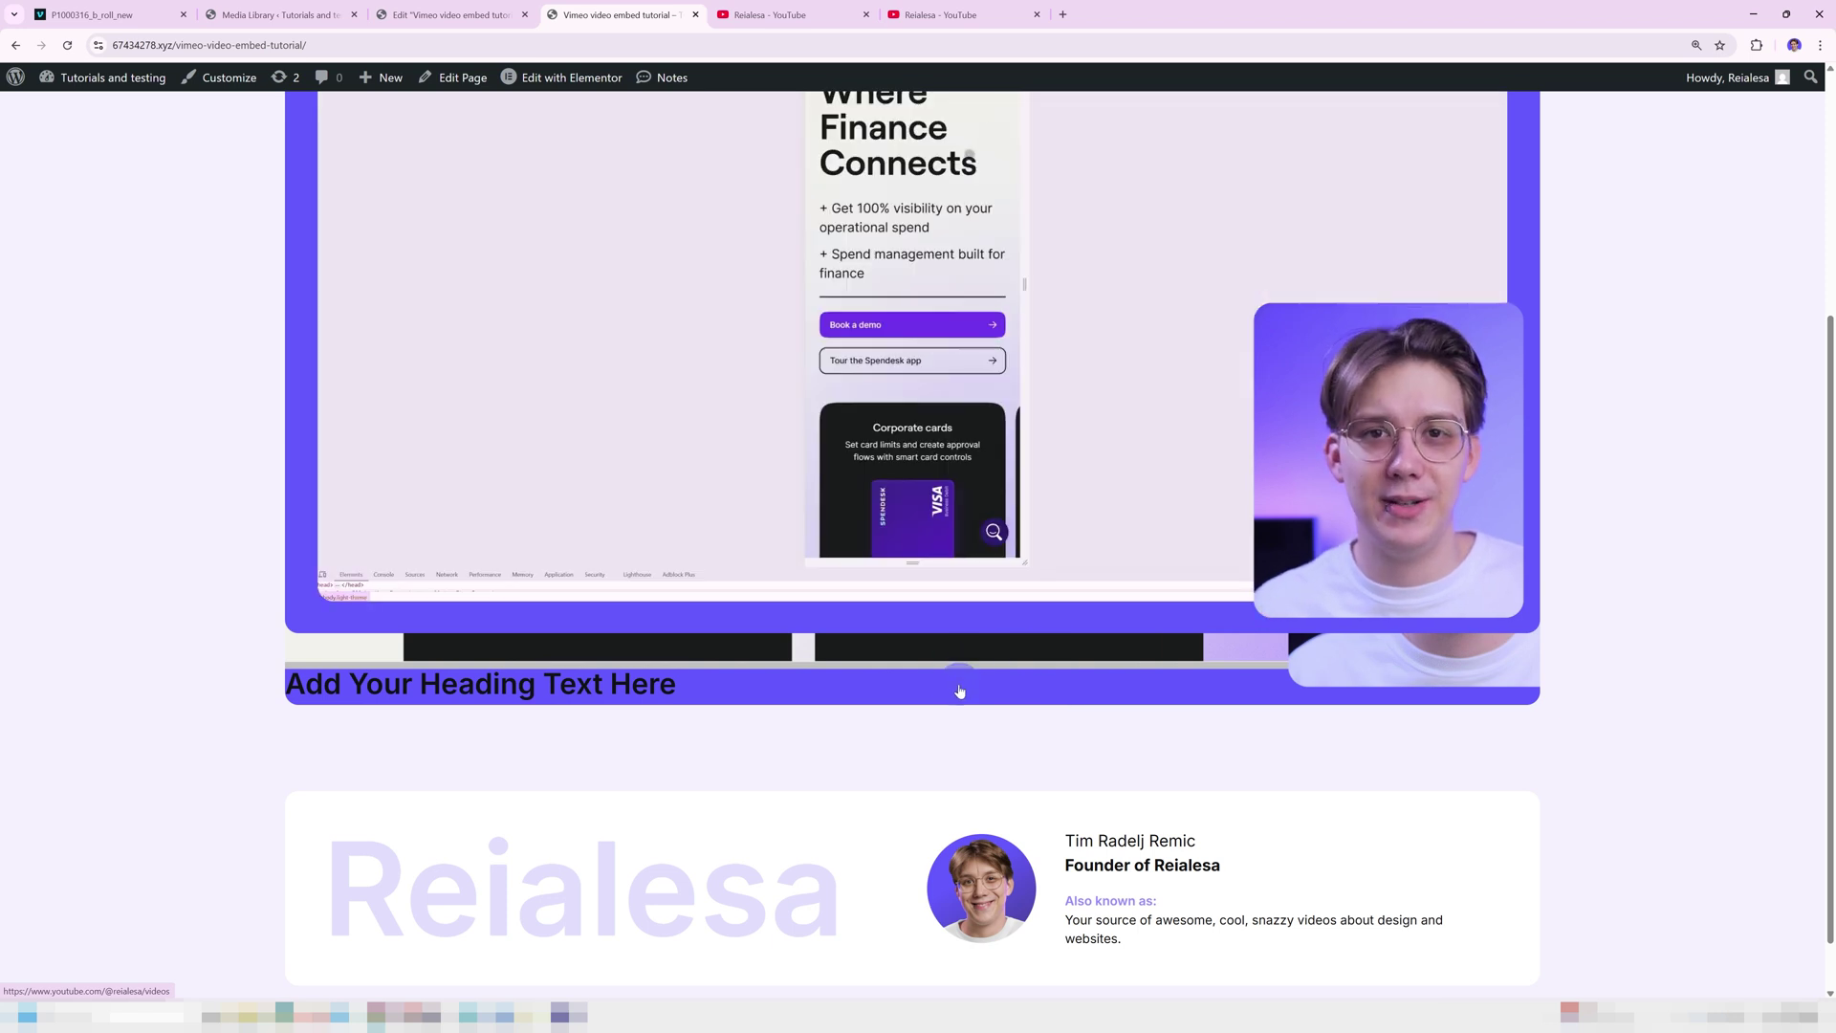
scroll(701, 594, up, 2)
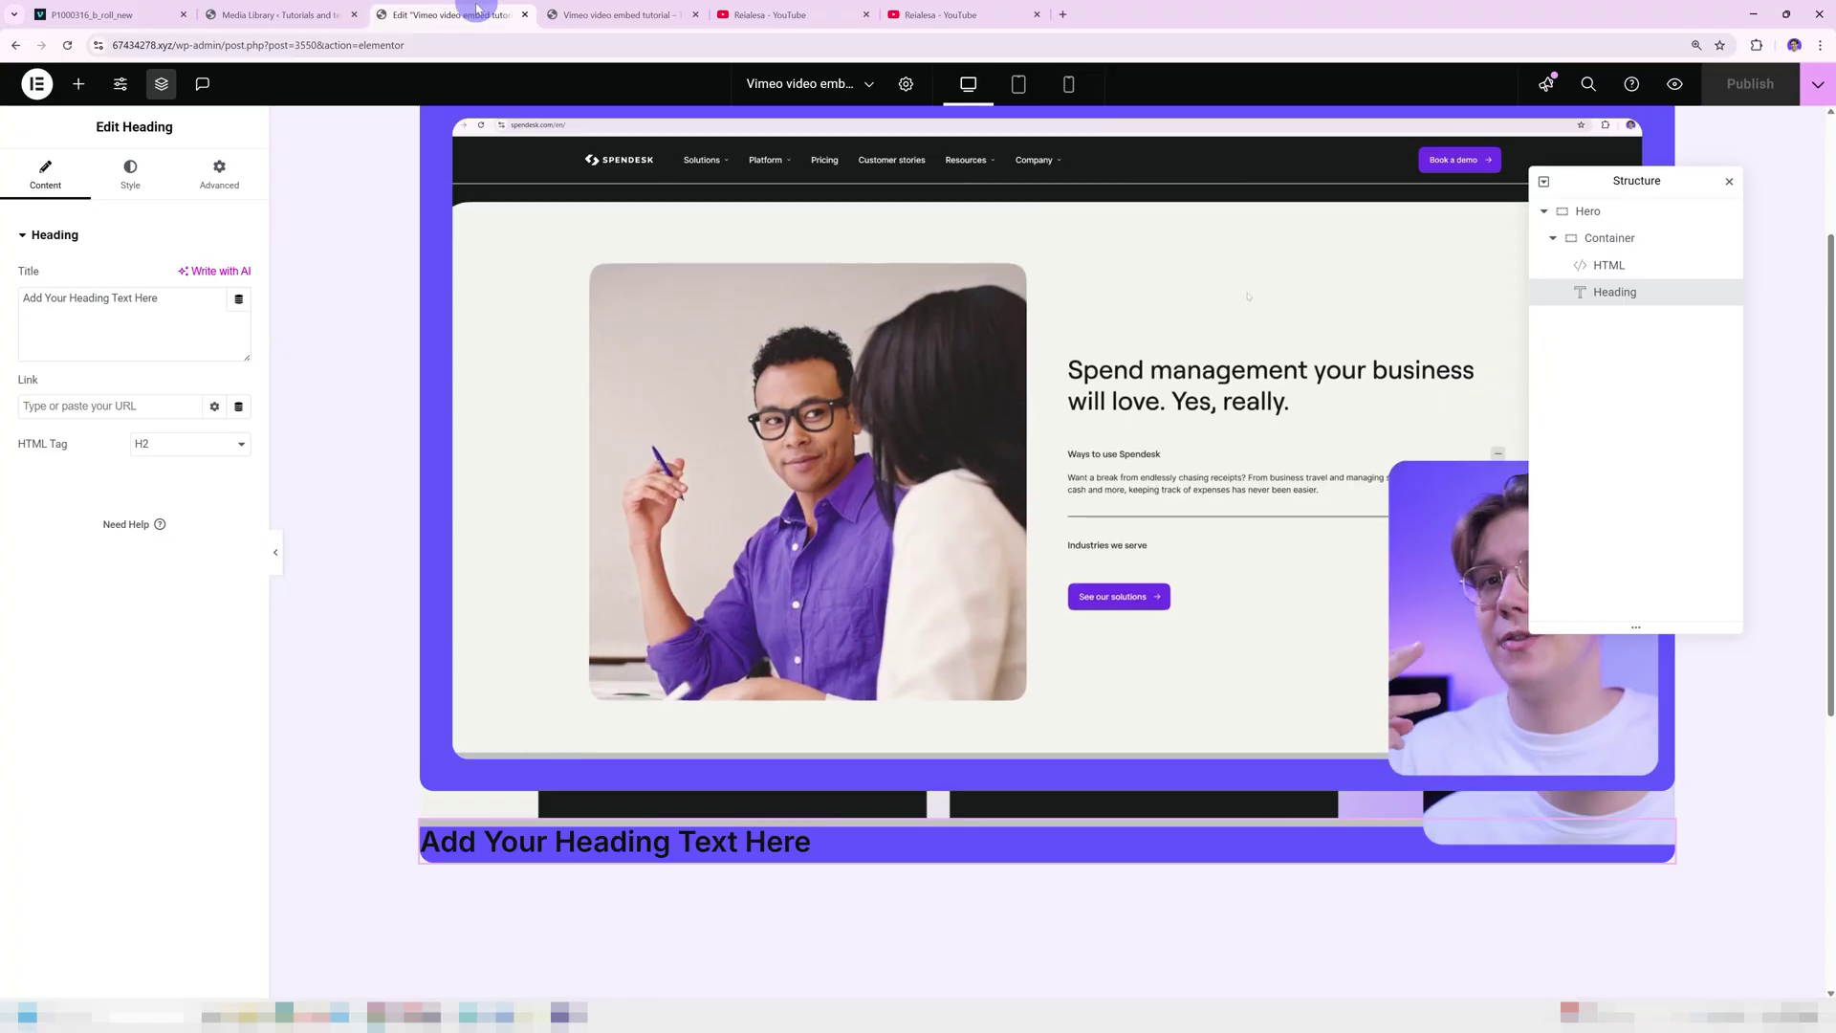
Delete the test heading from the container
scroll(567, 815, down, 1)
right_click(524, 760)
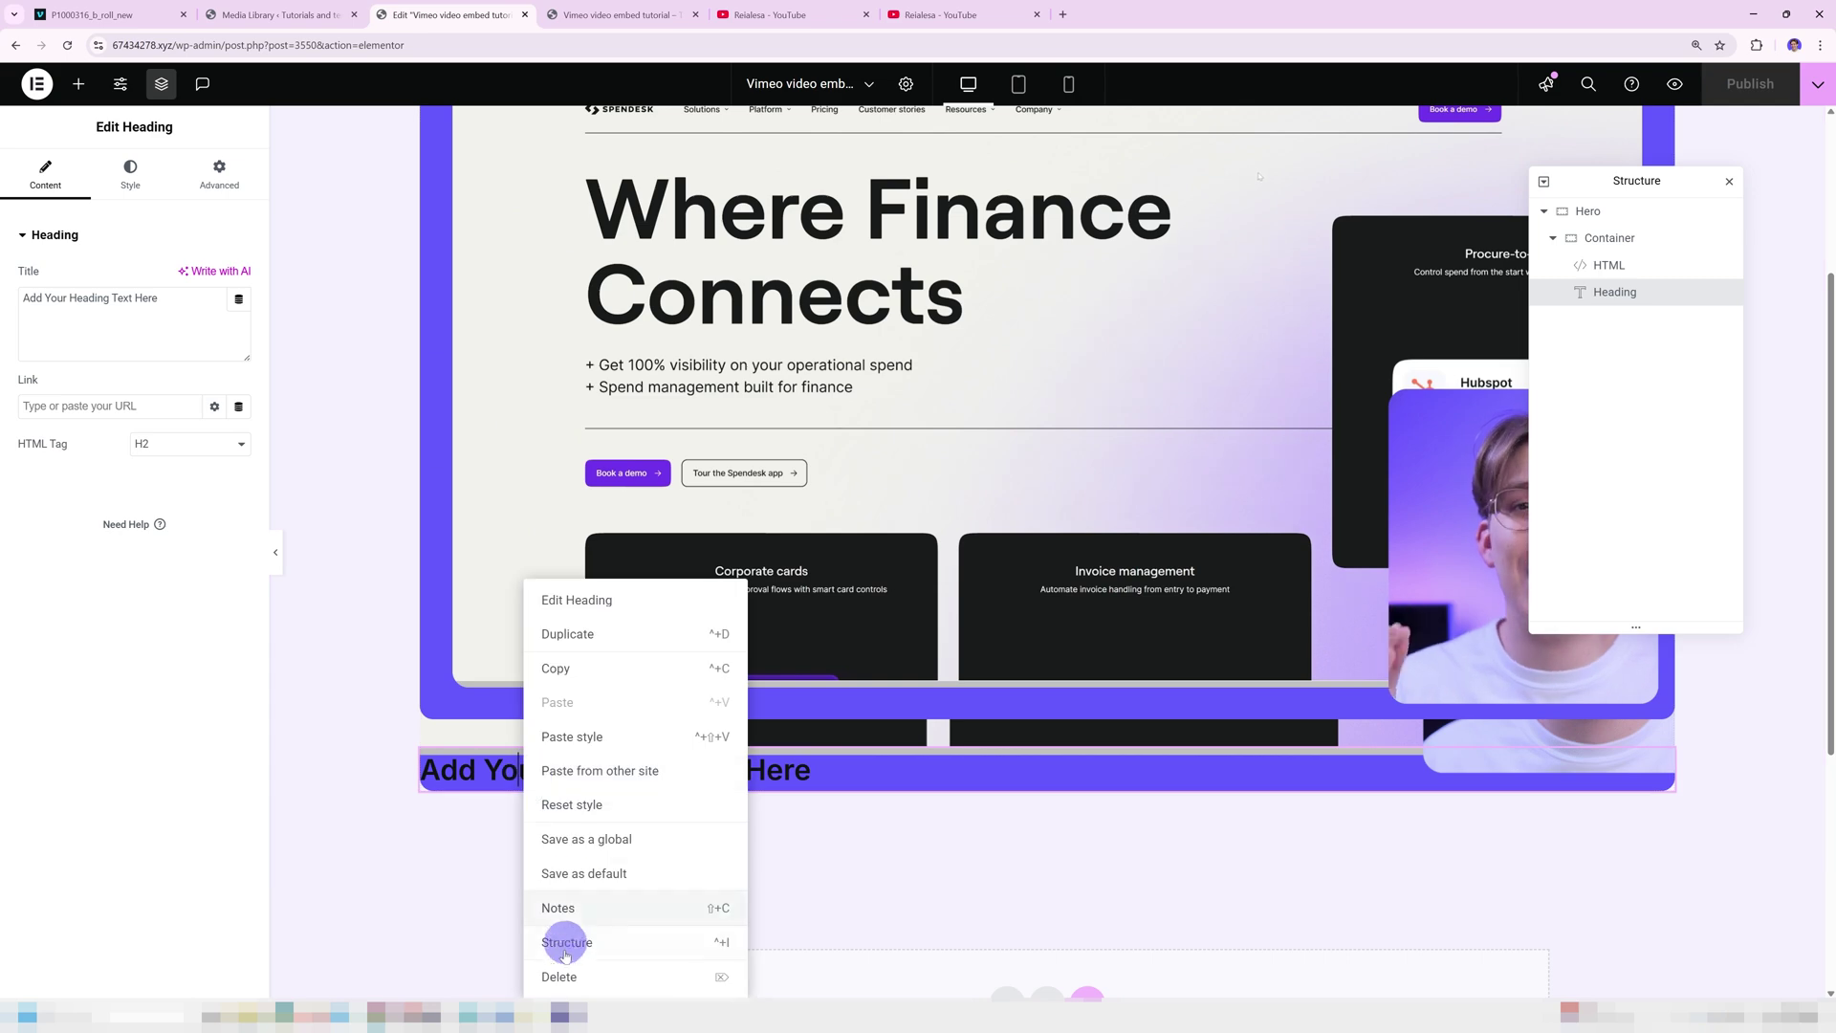
click(562, 939)
Add pointer-events:none; after border-radius:15px; in the Vimeo iframe's style in the HTML widget code
click(1620, 277)
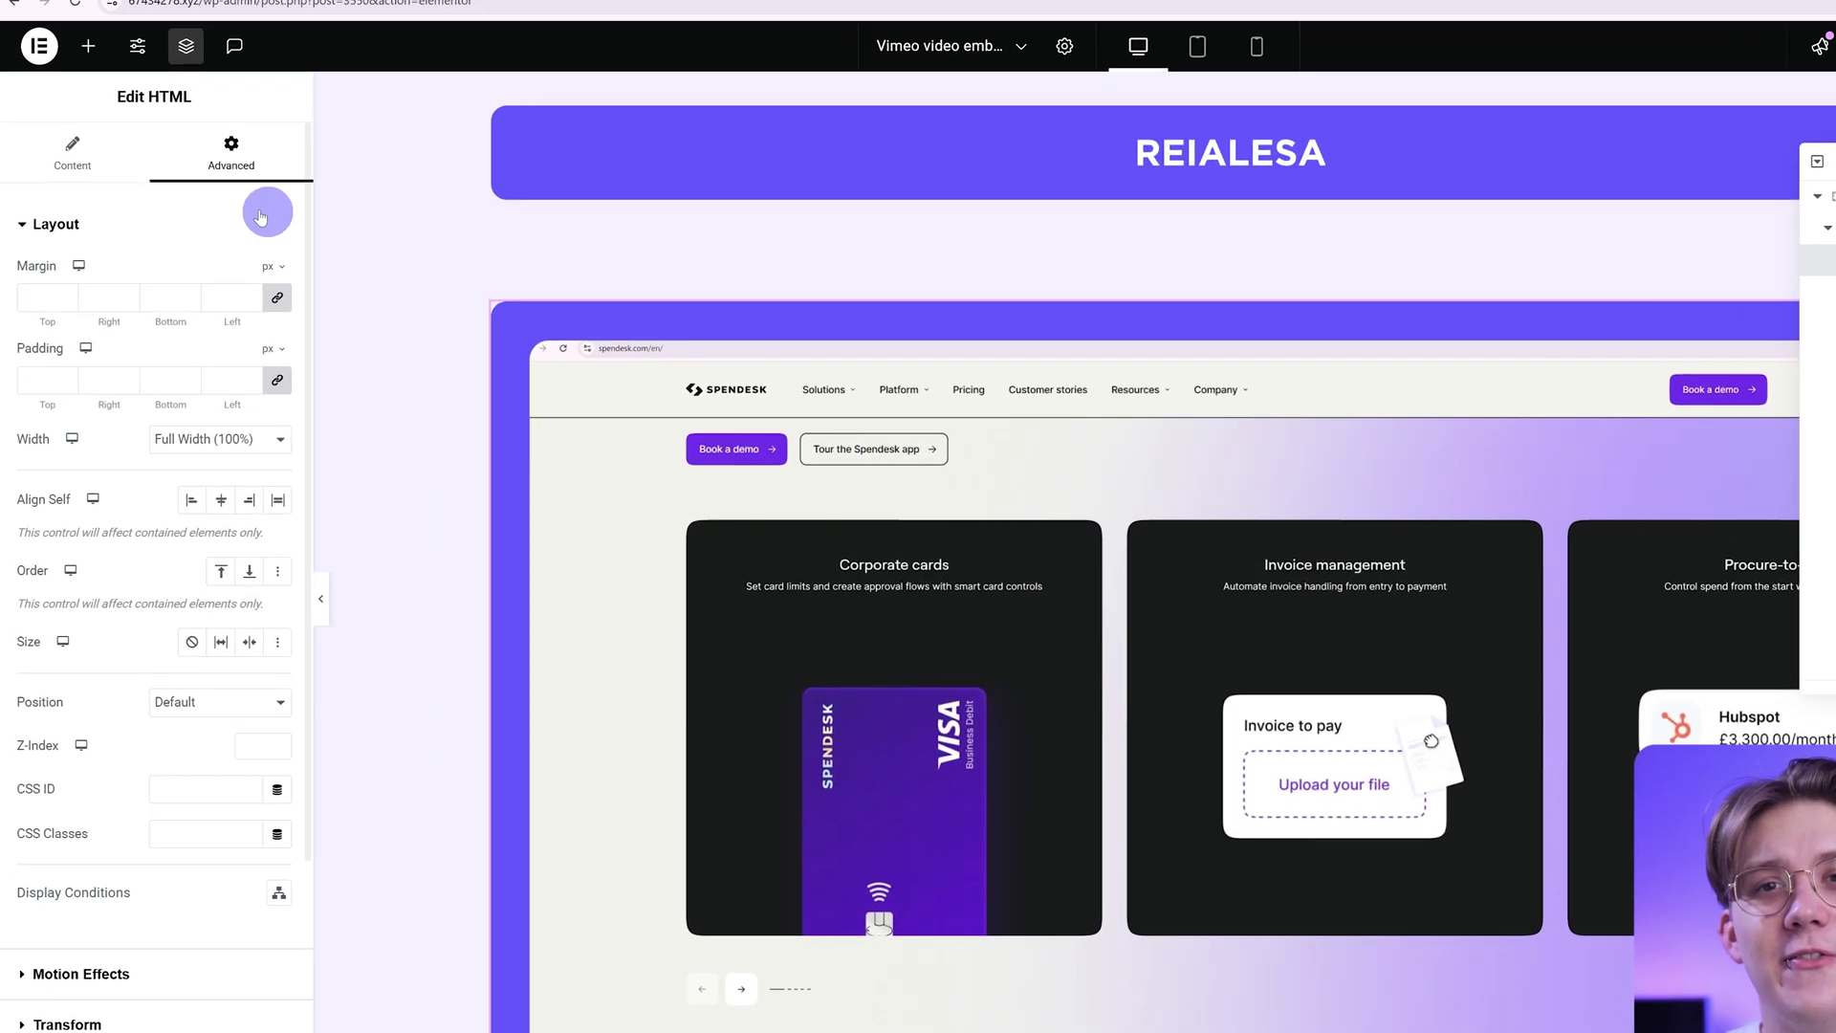
click(91, 177)
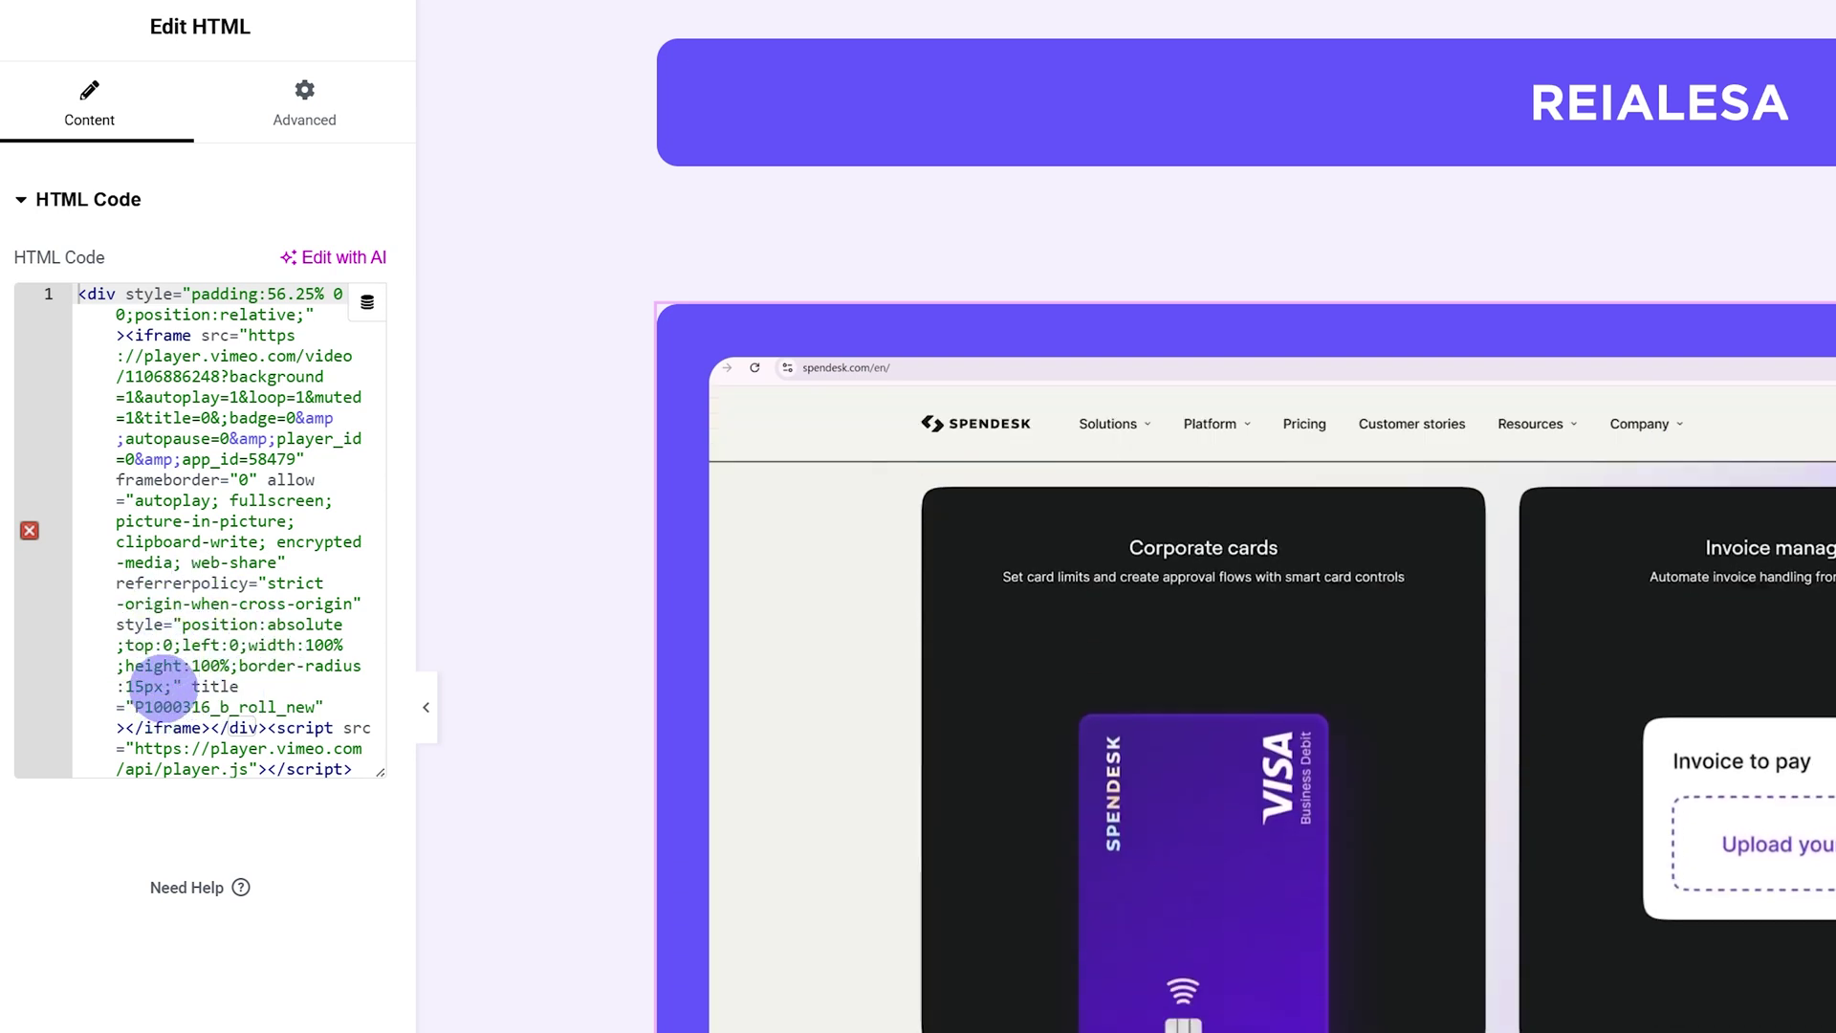
click(174, 686)
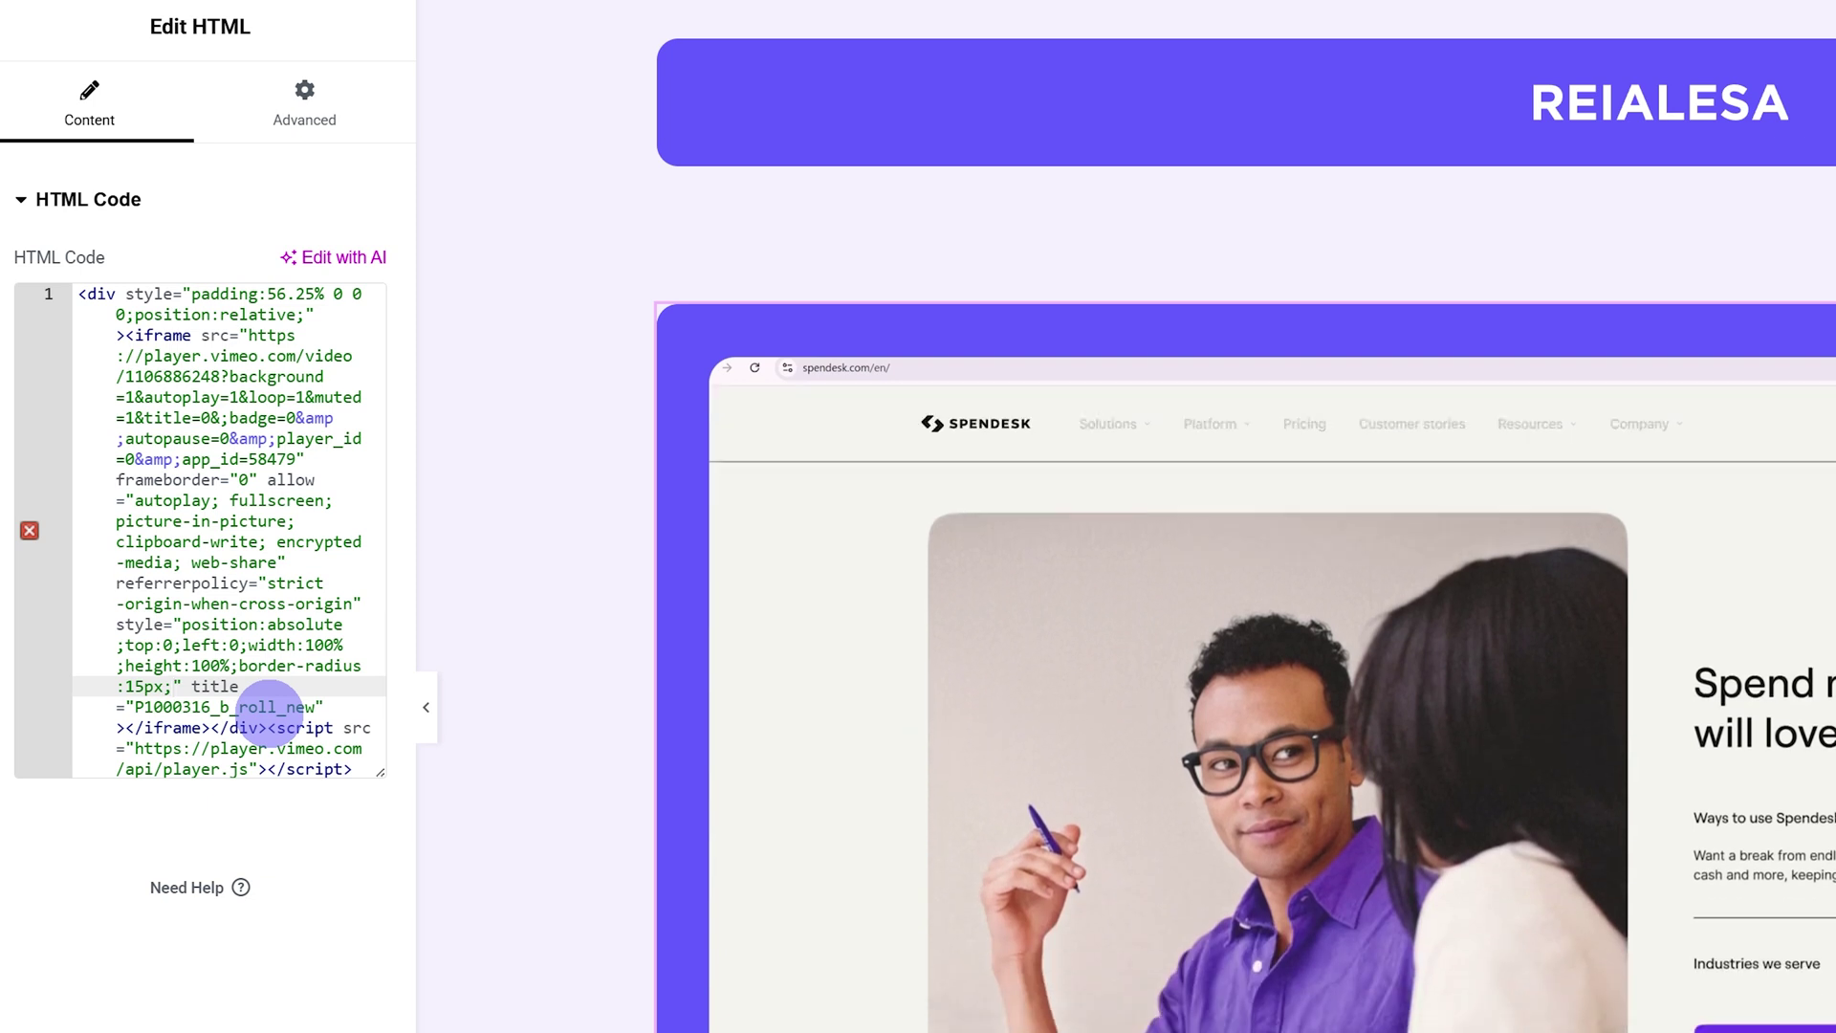
text(pointer-events:none;)
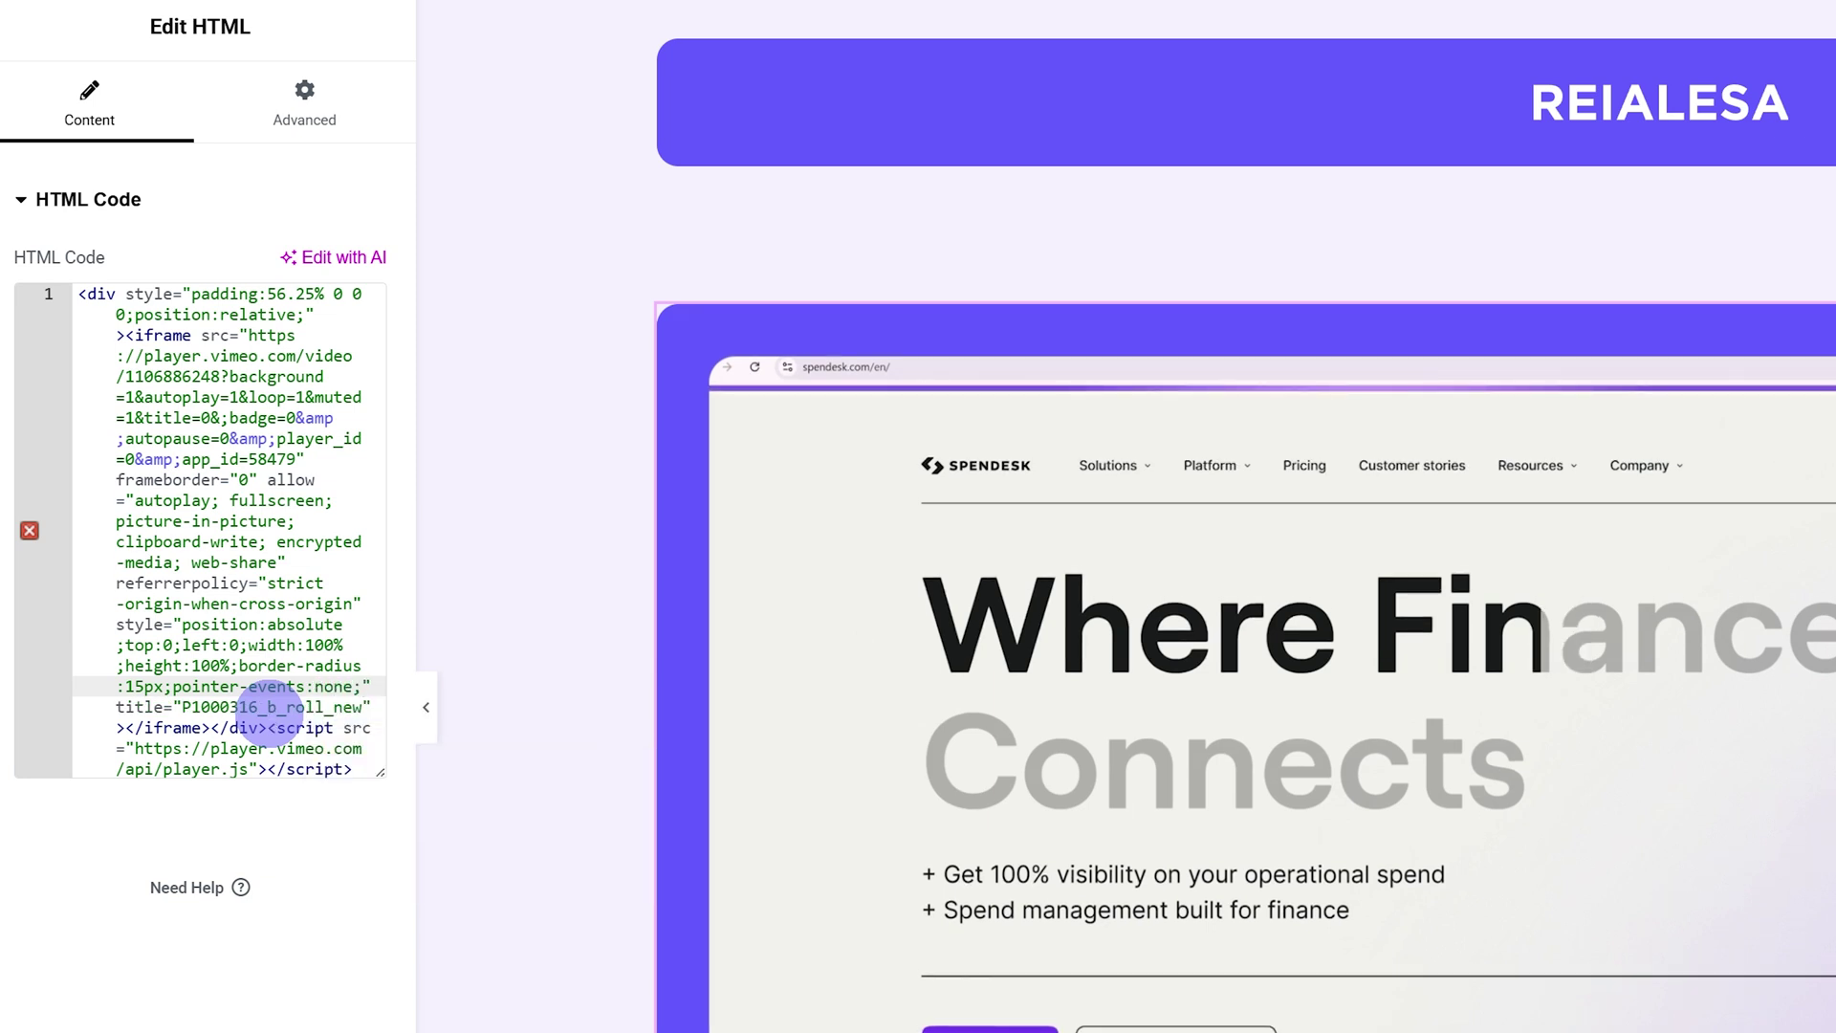
drag(164, 686, 363, 686)
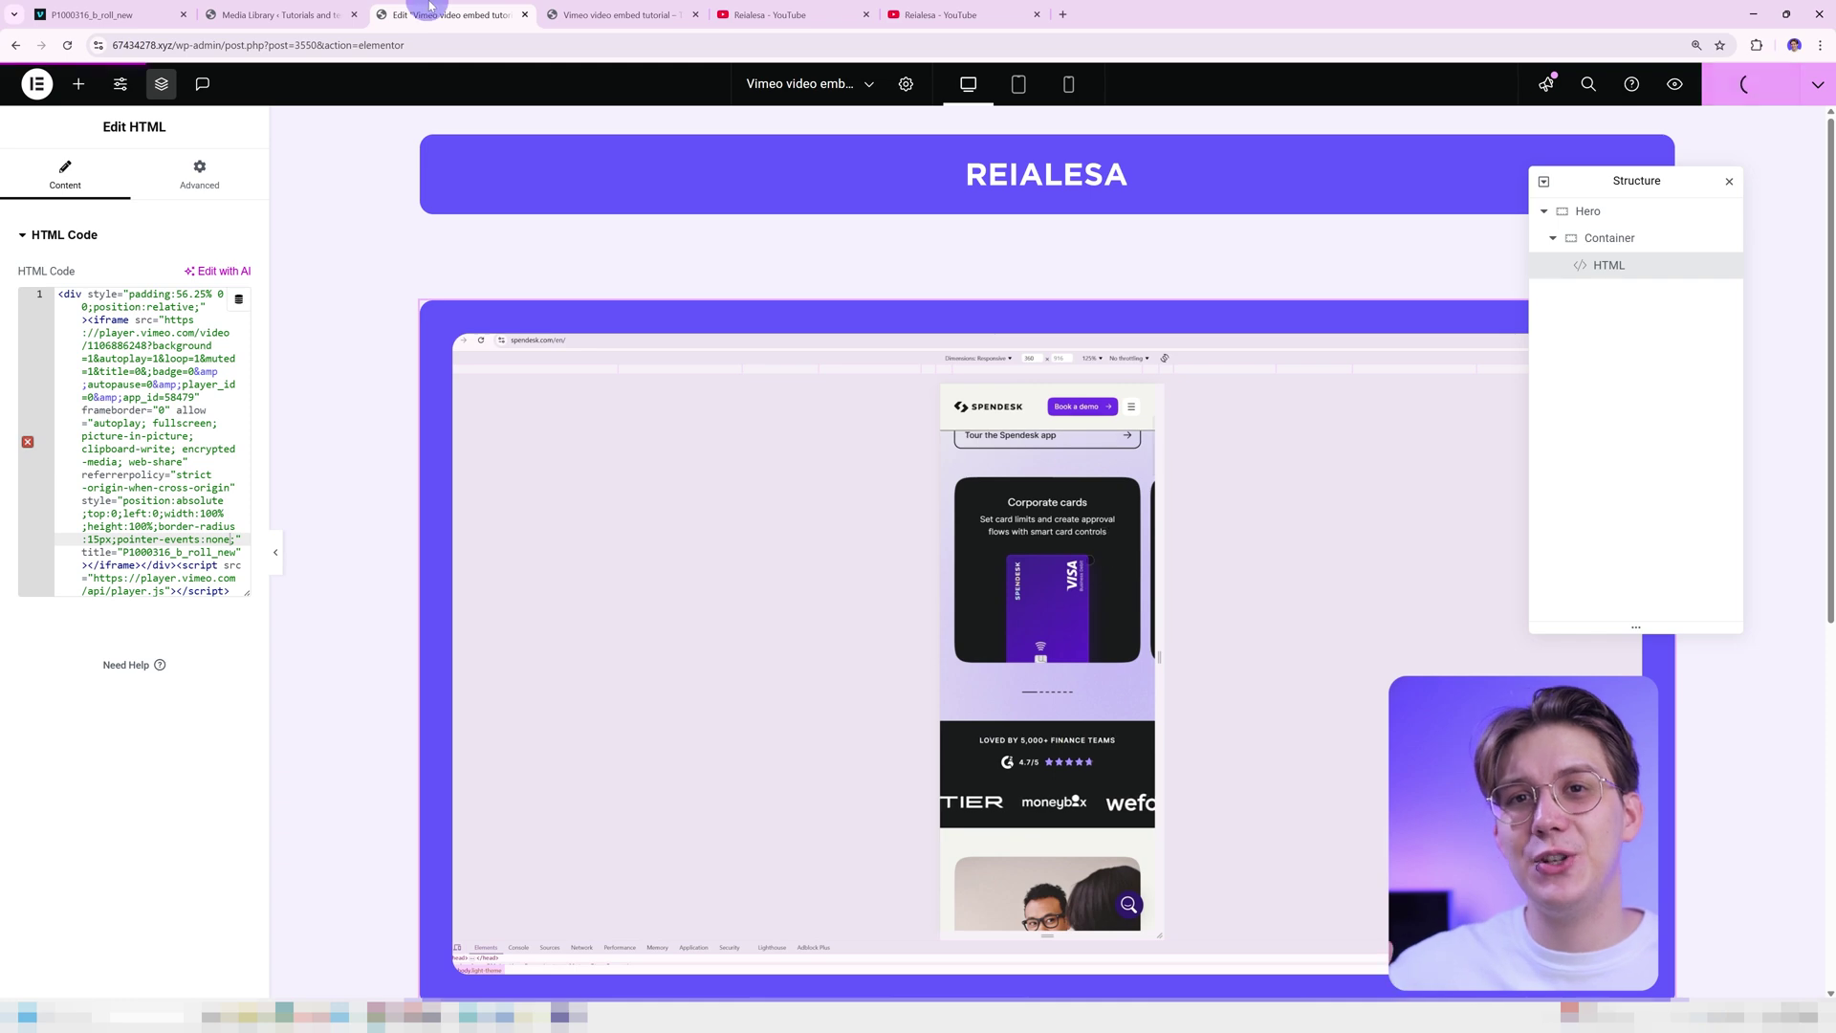
Reload the live page at a wider responsive width and click the video to confirm YouTube opens in a new tab
click(633, 14)
drag(1564, 455, 1198, 449)
key(ctrl+r)
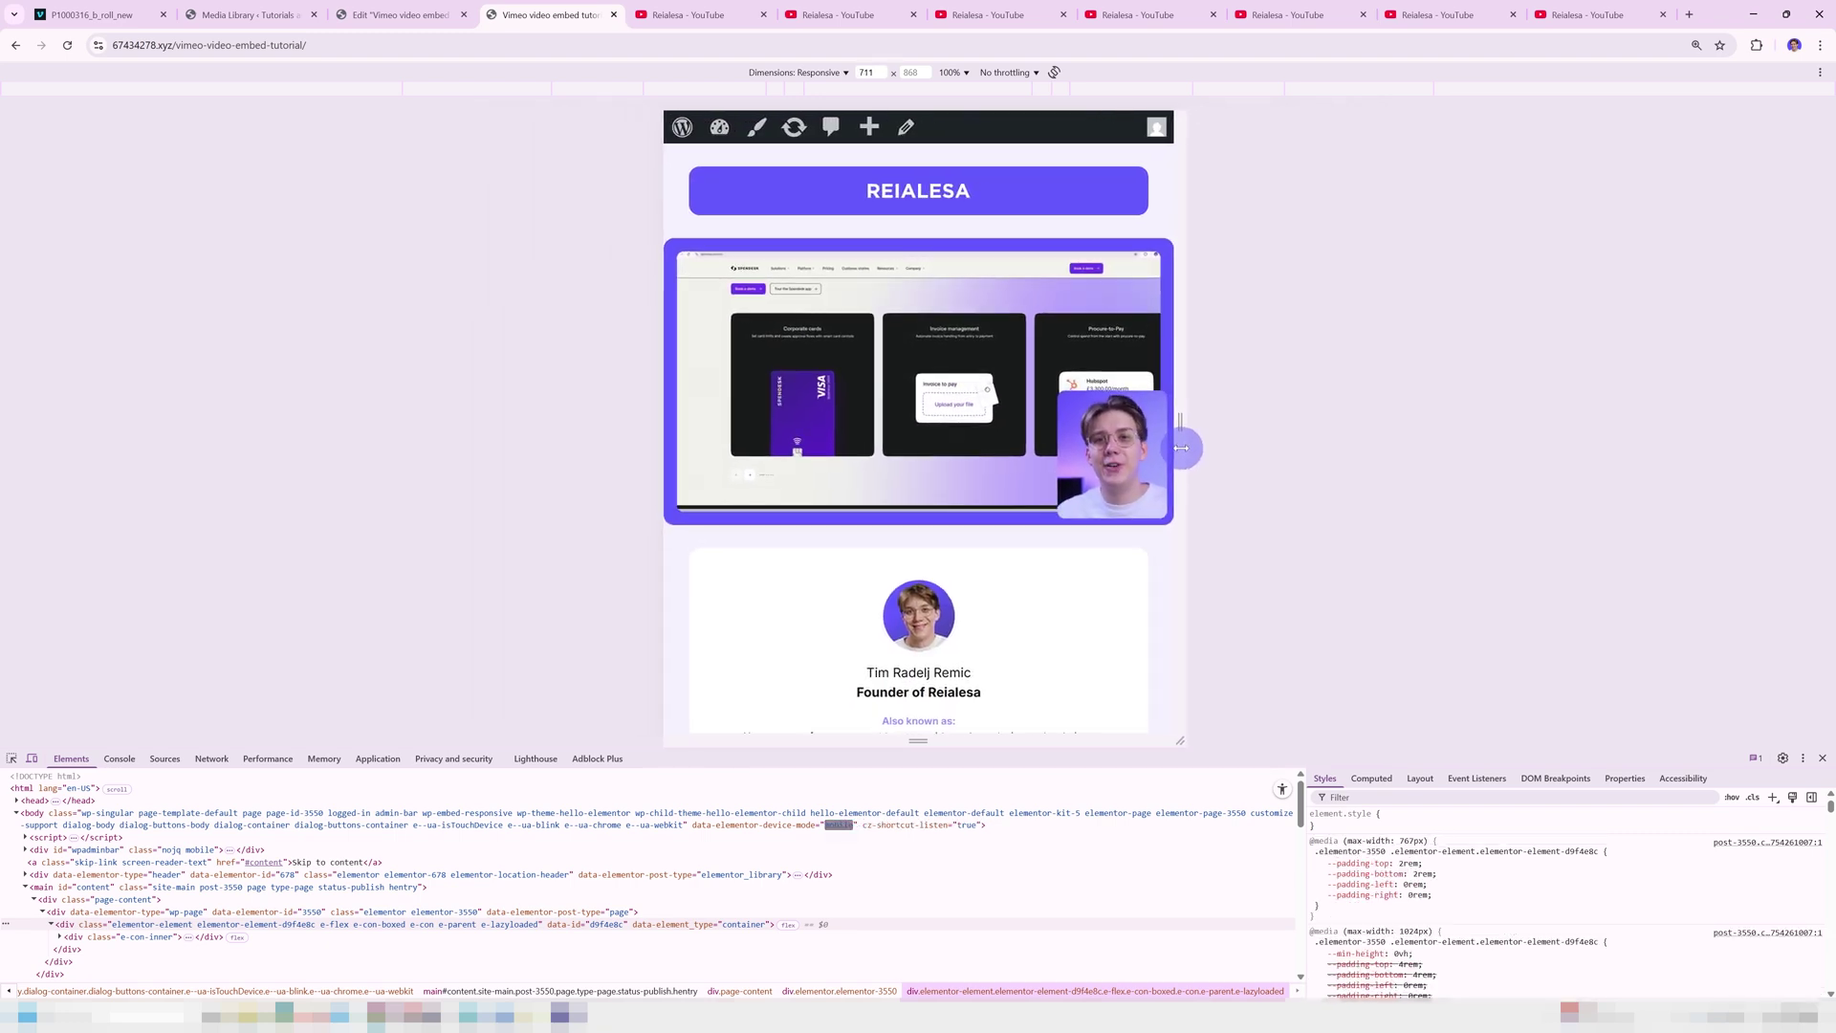
click(909, 395)
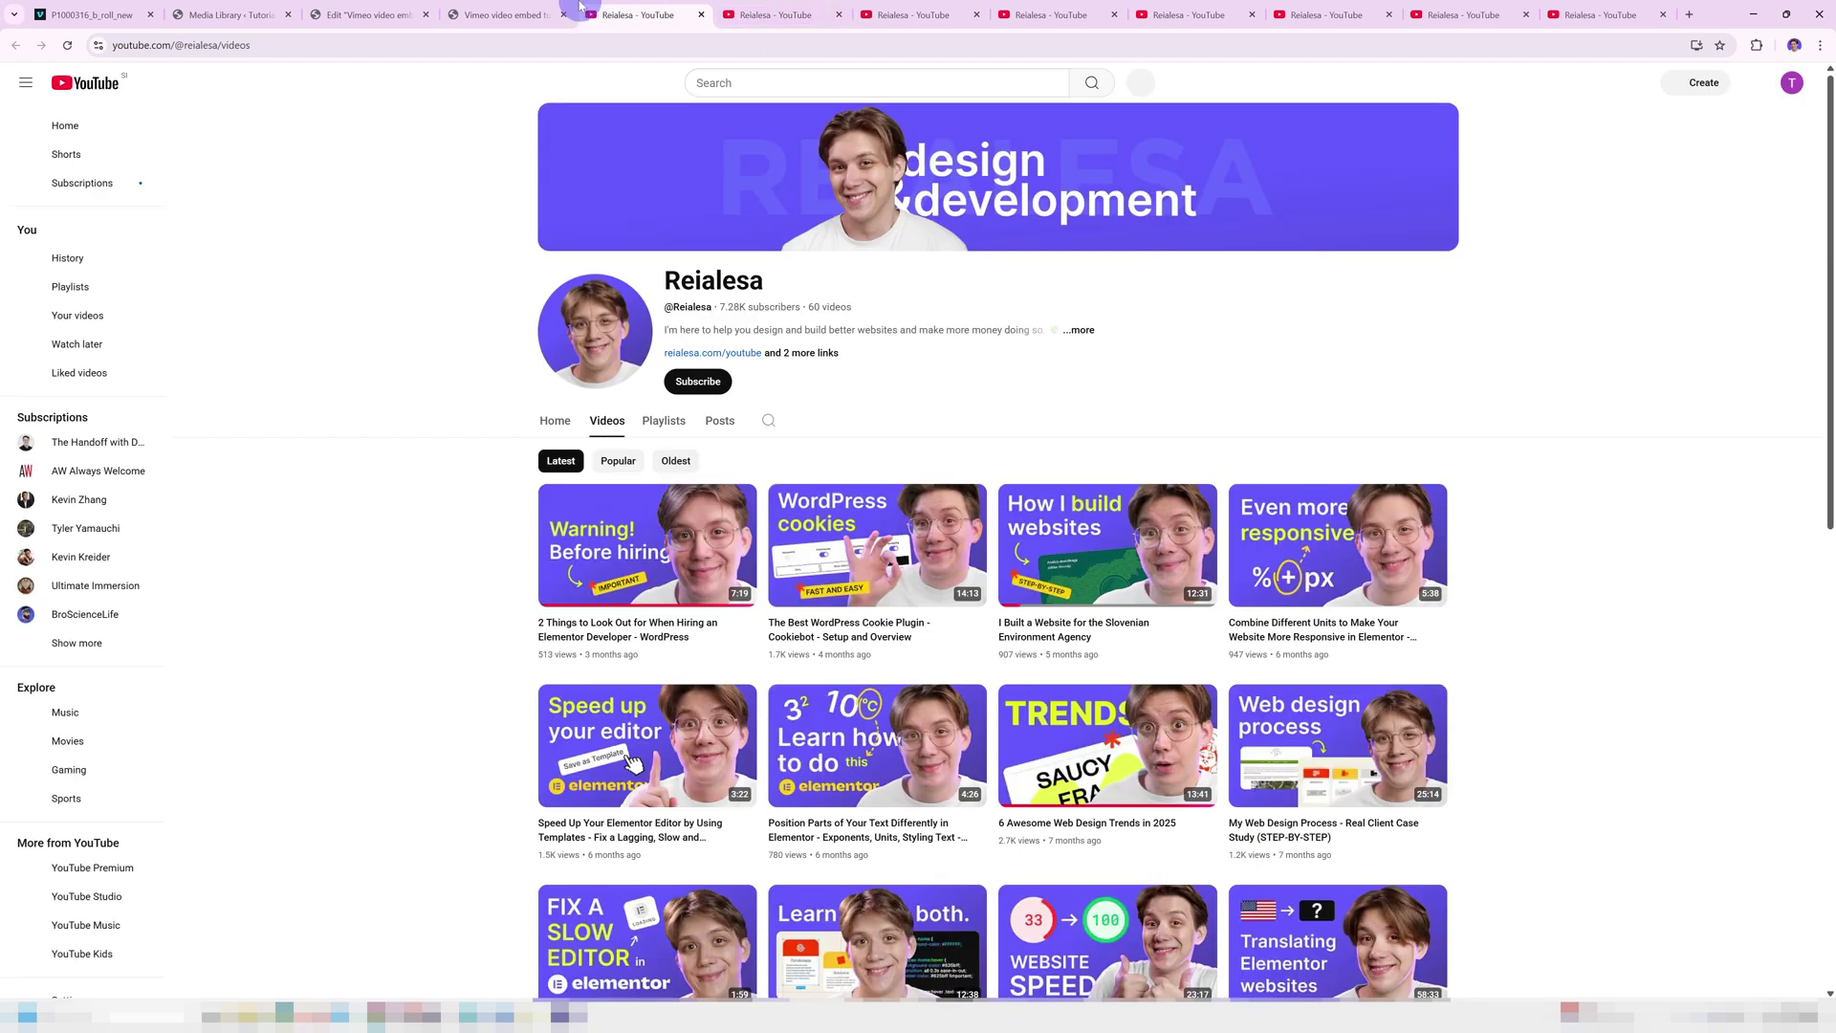
key(ctrl+shift+Tab)
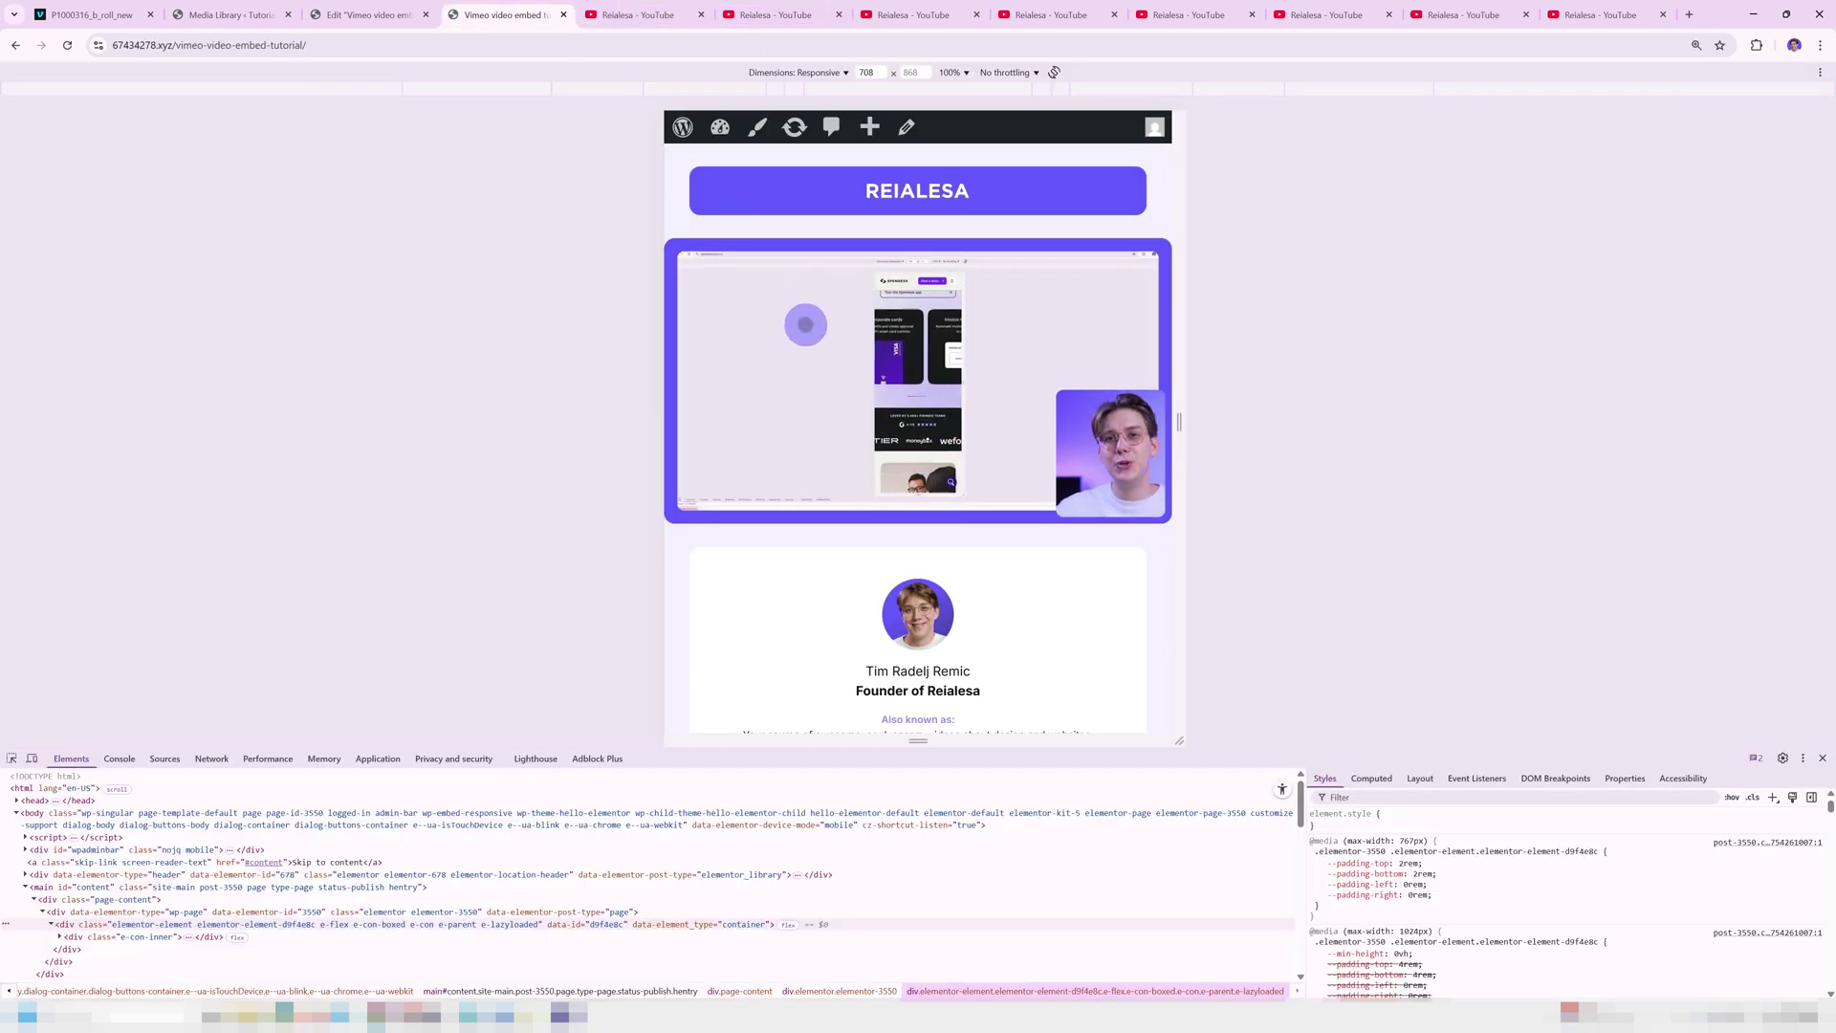